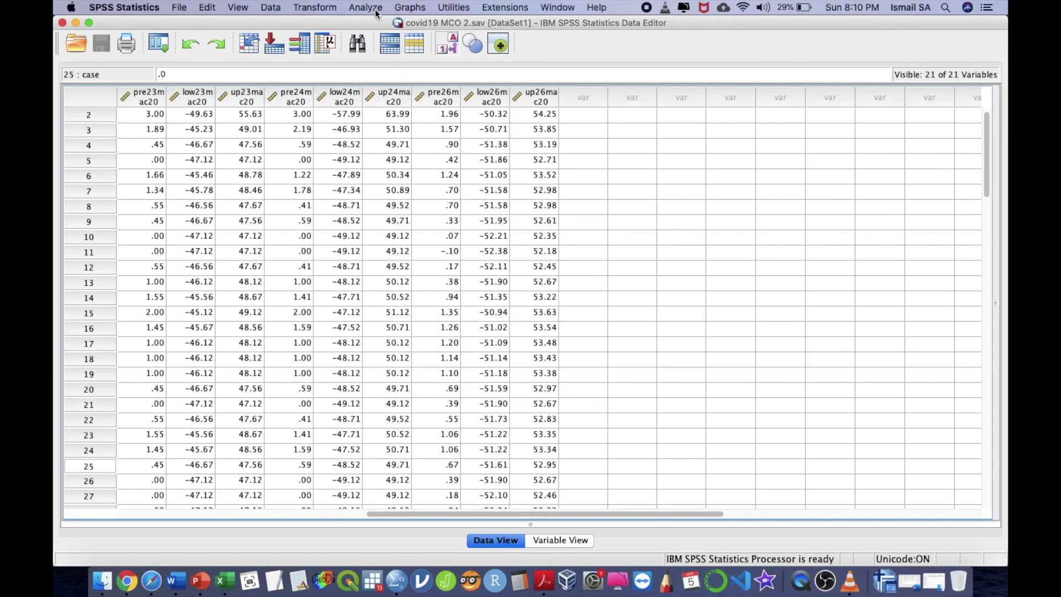
- Scroll the Data Editor back to its first columns, then bring Safari and Chrome forward from the Dock
{"action": "scroll", "coordinate": [379, 183], "scroll_direction": "left", "scroll_amount": 15}
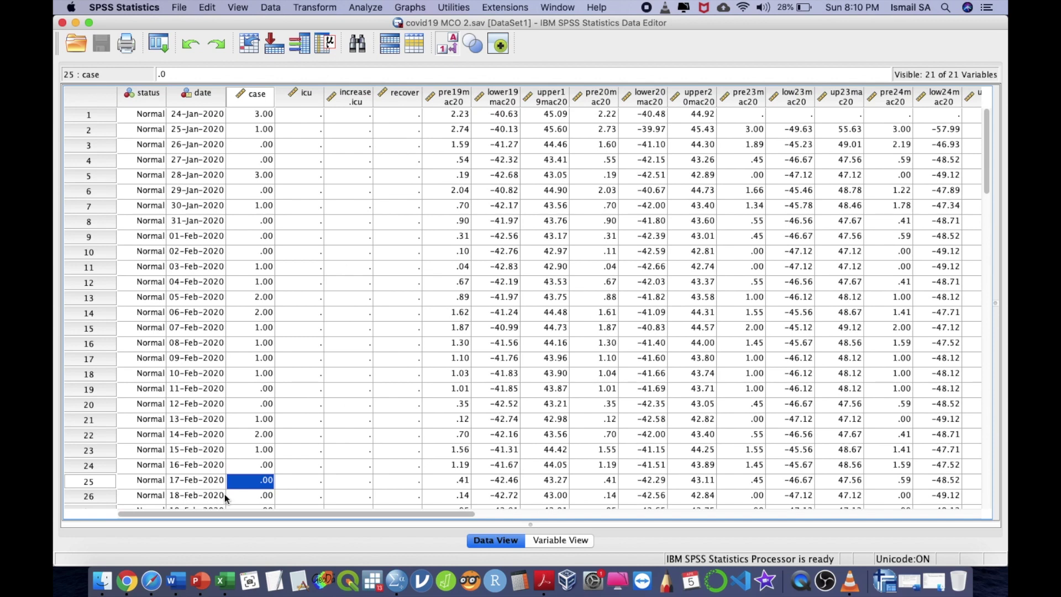
{"action": "left_click", "coordinate": [156, 580]}
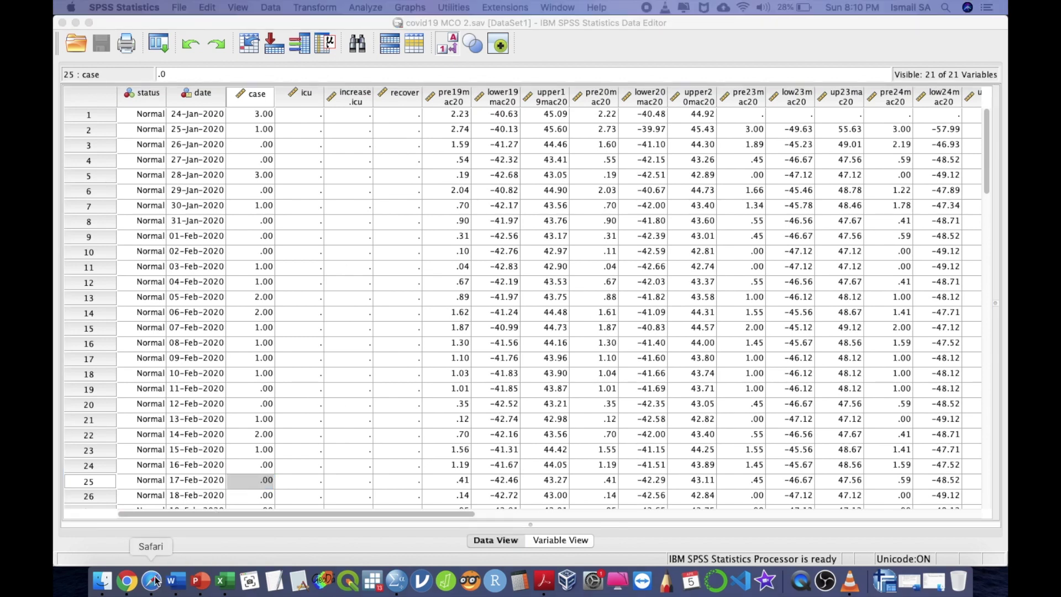
{"action": "left_click", "coordinate": [127, 580]}
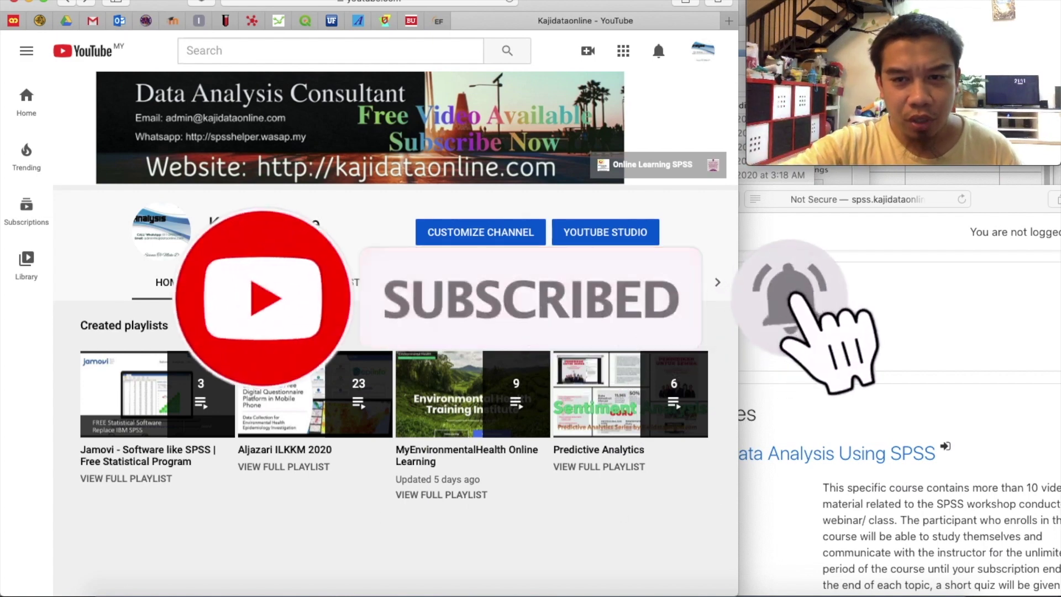
- Bring the SPSS course website window forward and scroll down its Moodle course page
{"action": "left_click", "coordinate": [852, 350]}
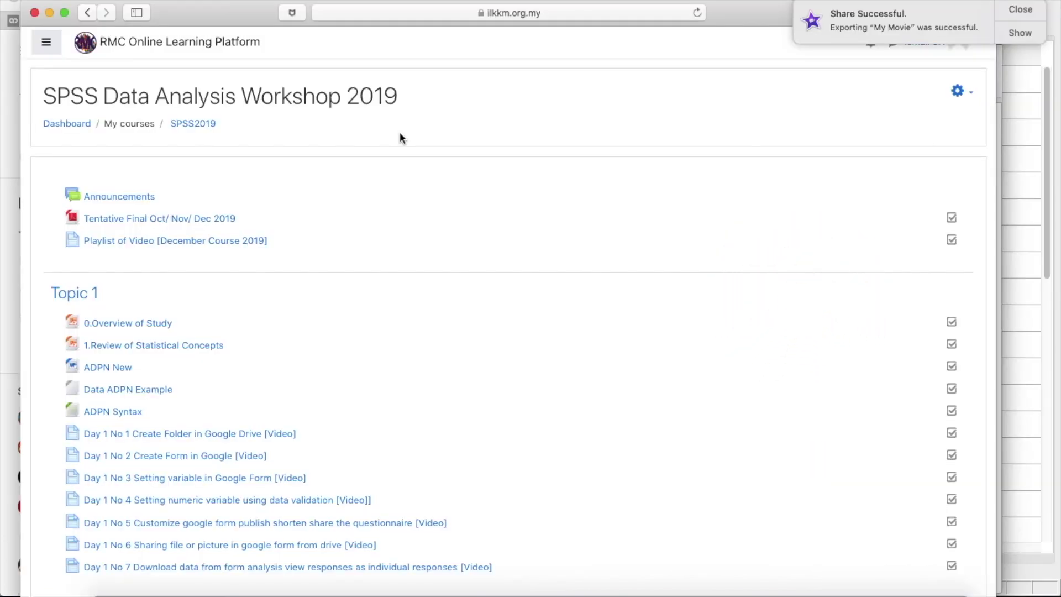
{"action": "scroll", "coordinate": [400, 131], "scroll_direction": "down", "scroll_amount": 20}
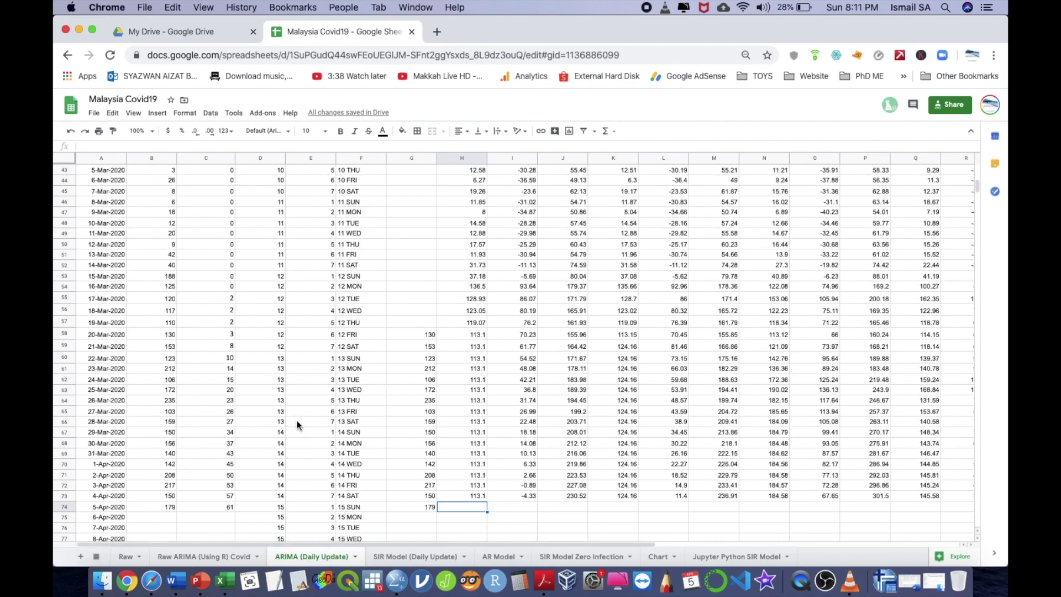
- Review the ARIMA (Daily Update) sheet down to 5-Apr-2020, then spread out all windows
{"action": "scroll", "coordinate": [301, 419], "scroll_direction": "up", "scroll_amount": 10}
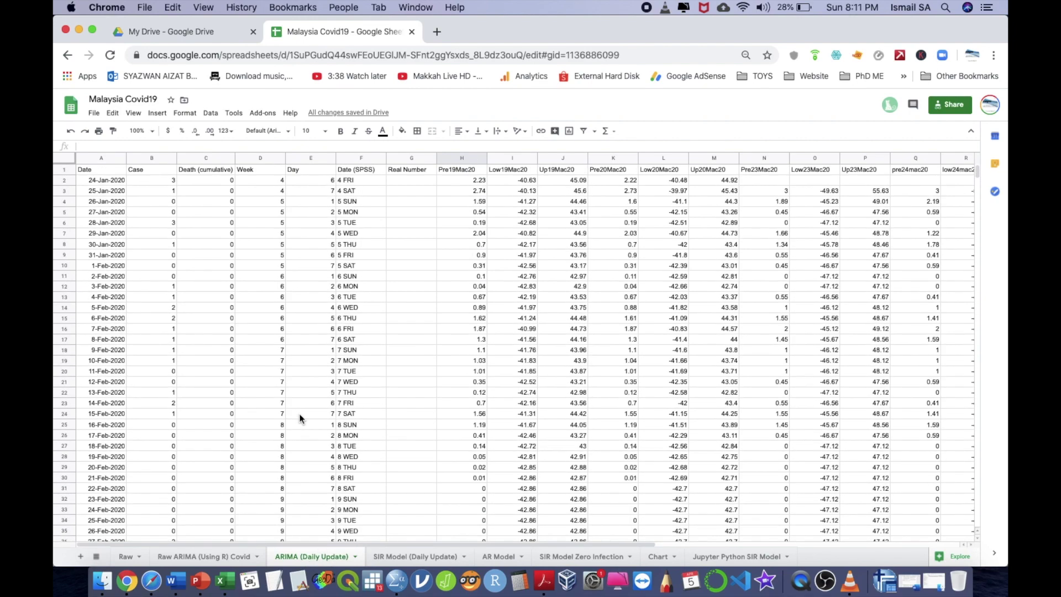
{"action": "scroll", "coordinate": [301, 418], "scroll_direction": "down", "scroll_amount": 10}
{"action": "scroll", "coordinate": [301, 418], "scroll_direction": "right", "scroll_amount": 1}
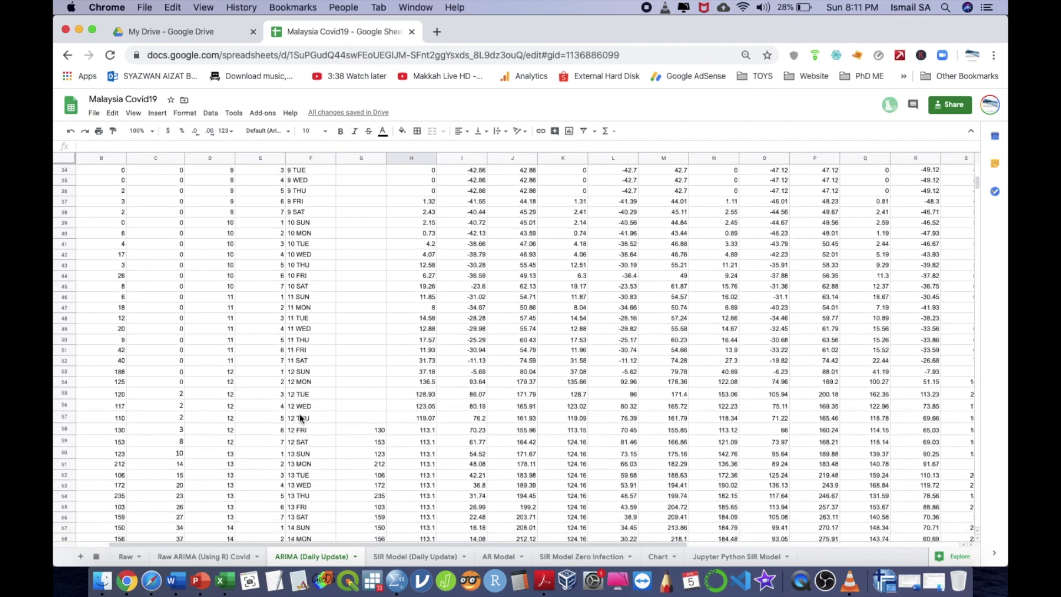
{"action": "scroll", "coordinate": [301, 418], "scroll_direction": "left", "scroll_amount": 1}
{"action": "scroll", "coordinate": [301, 419], "scroll_direction": "down", "scroll_amount": 4}
{"action": "scroll", "coordinate": [302, 418], "scroll_direction": "down", "scroll_amount": 2}
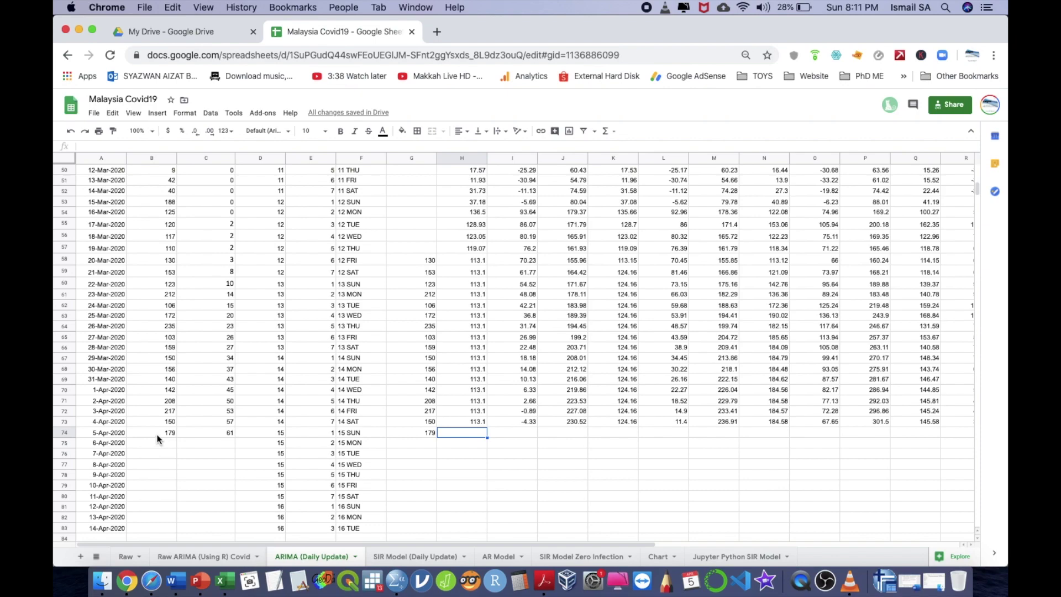
{"action": "key", "text": "ctrl+Up"}
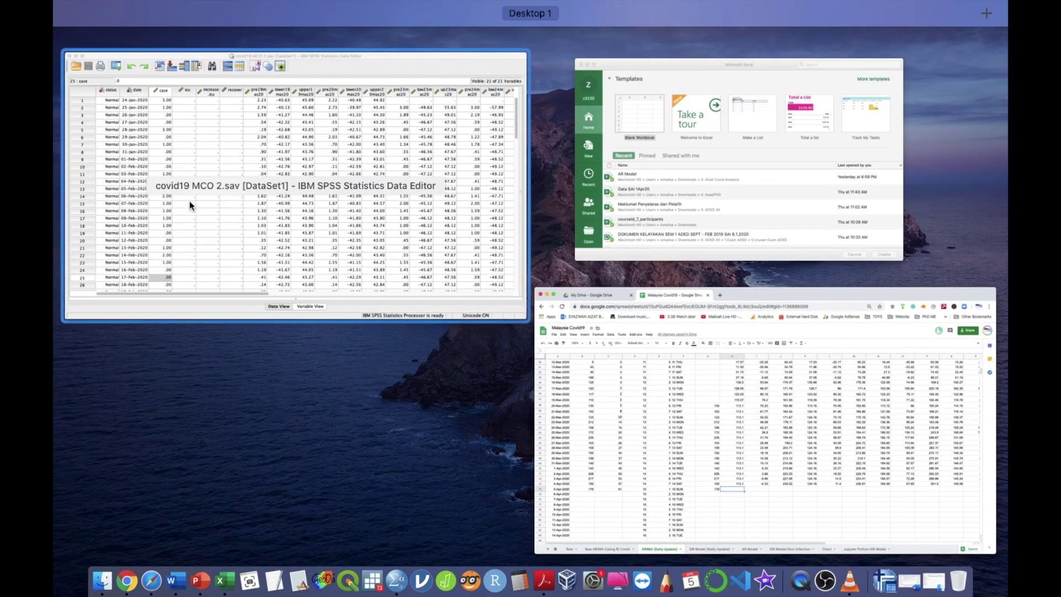
- Return to the SPSS Data Editor and select the case variable column
{"action": "left_click", "coordinate": [189, 200]}
{"action": "scroll", "coordinate": [426, 230], "scroll_direction": "right", "scroll_amount": 10}
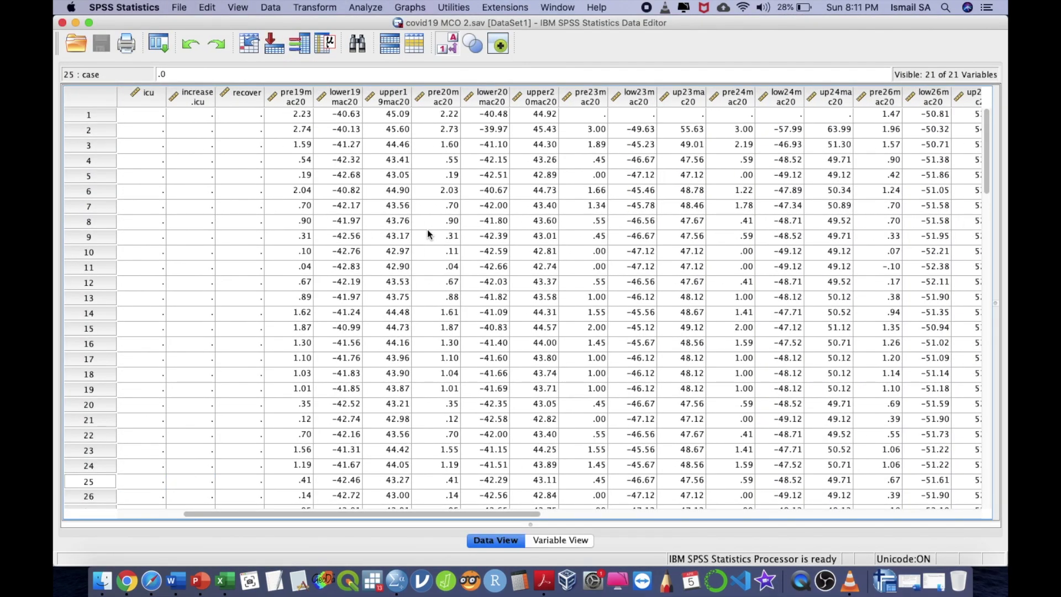
{"action": "scroll", "coordinate": [426, 232], "scroll_direction": "left", "scroll_amount": 10}
{"action": "scroll", "coordinate": [427, 231], "scroll_direction": "right", "scroll_amount": 6}
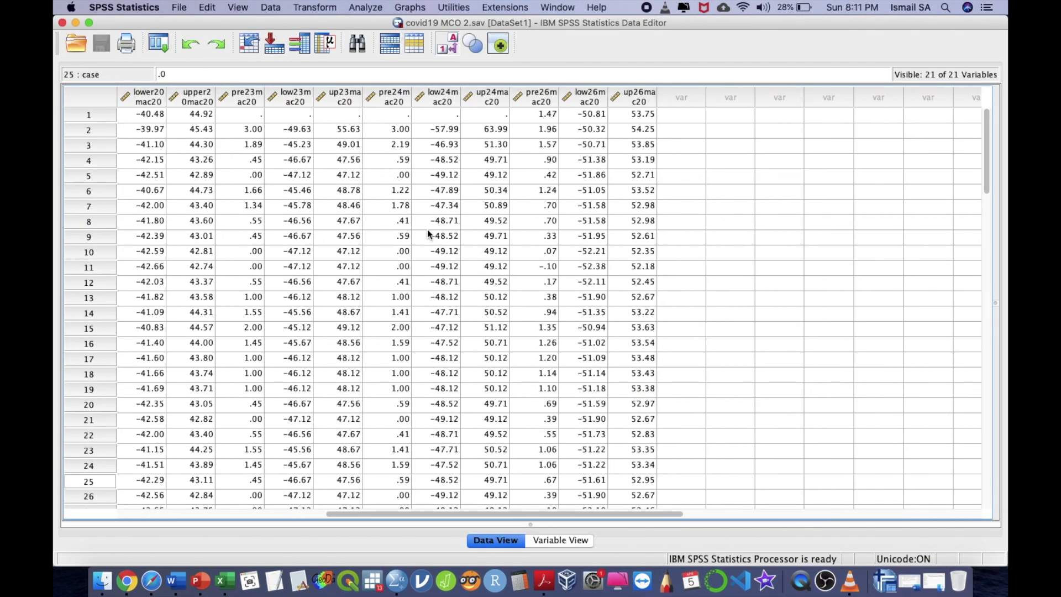
{"action": "scroll", "coordinate": [427, 230], "scroll_direction": "left", "scroll_amount": 6}
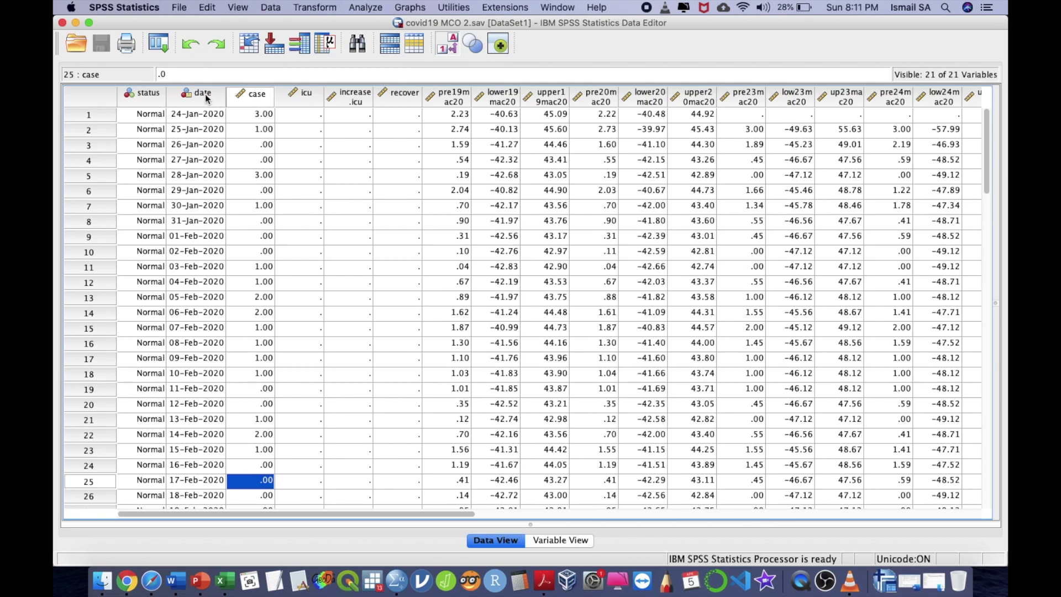
{"action": "left_click", "coordinate": [149, 100]}
{"action": "left_click", "coordinate": [197, 99]}
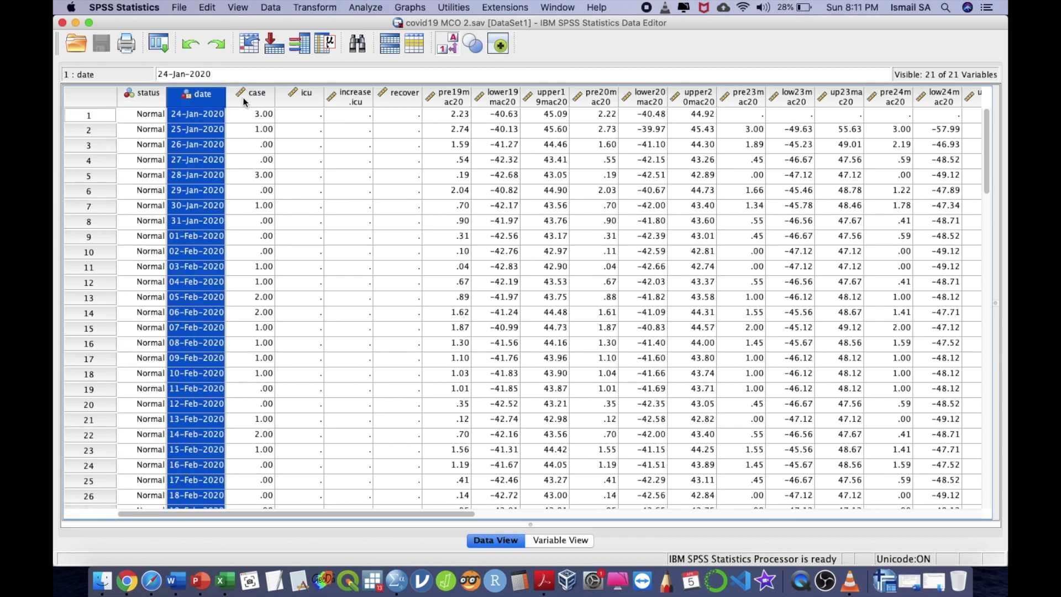
{"action": "left_click", "coordinate": [252, 104]}
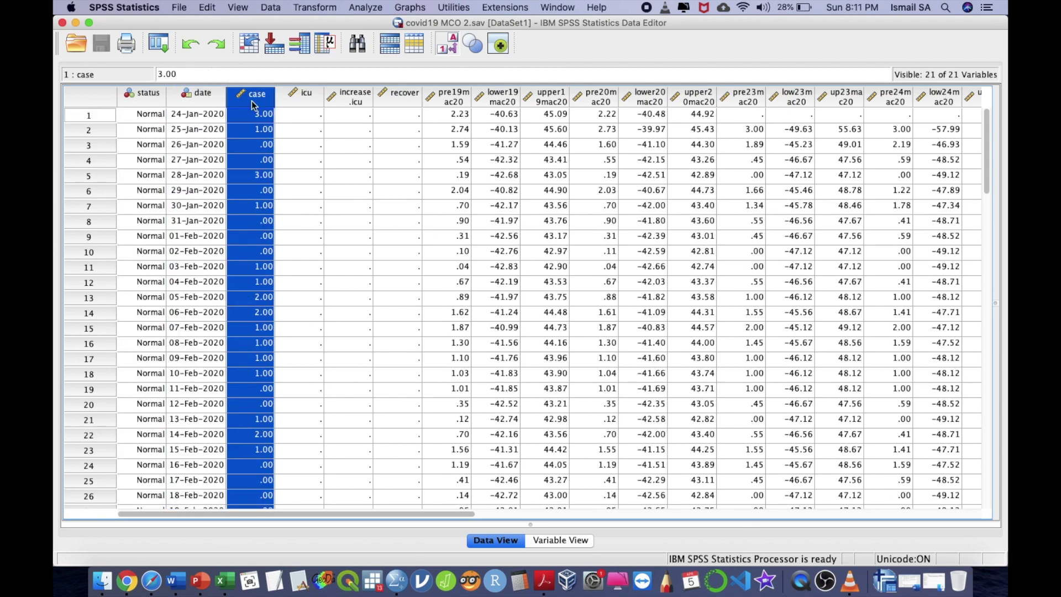
- Start a traditional forecasting model and define its dates as Weeks, days
{"action": "left_click", "coordinate": [365, 7]}
{"action": "mouse_move", "coordinate": [476, 225]}
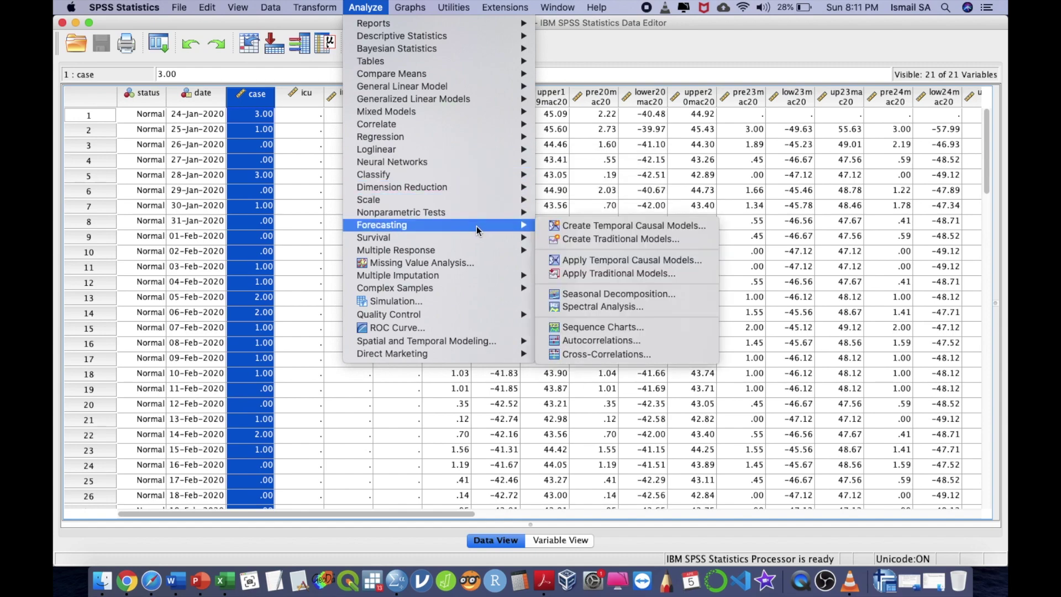
{"action": "left_click", "coordinate": [557, 240]}
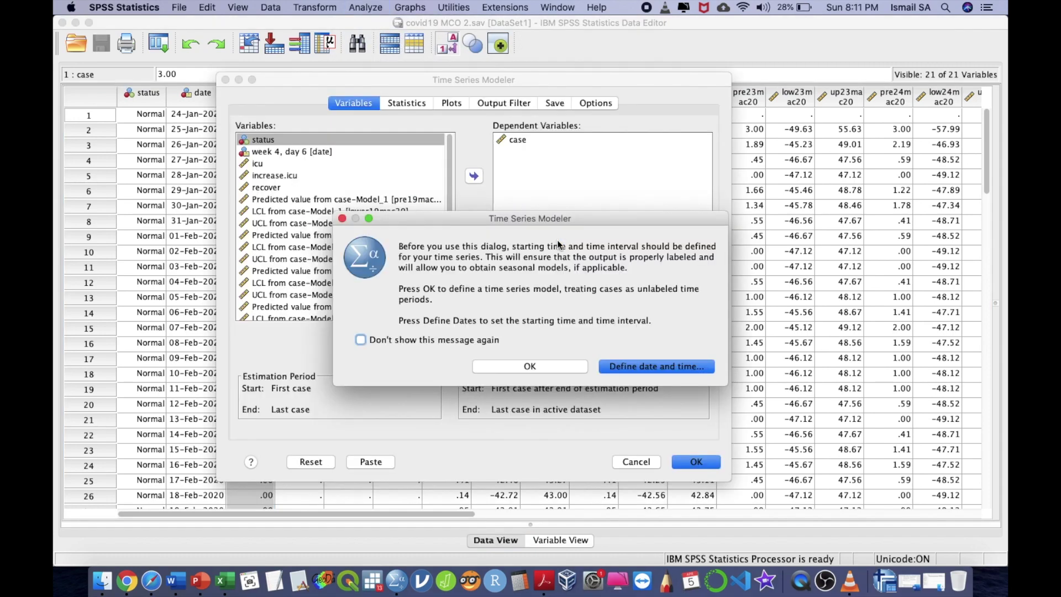
{"action": "left_click", "coordinate": [663, 369]}
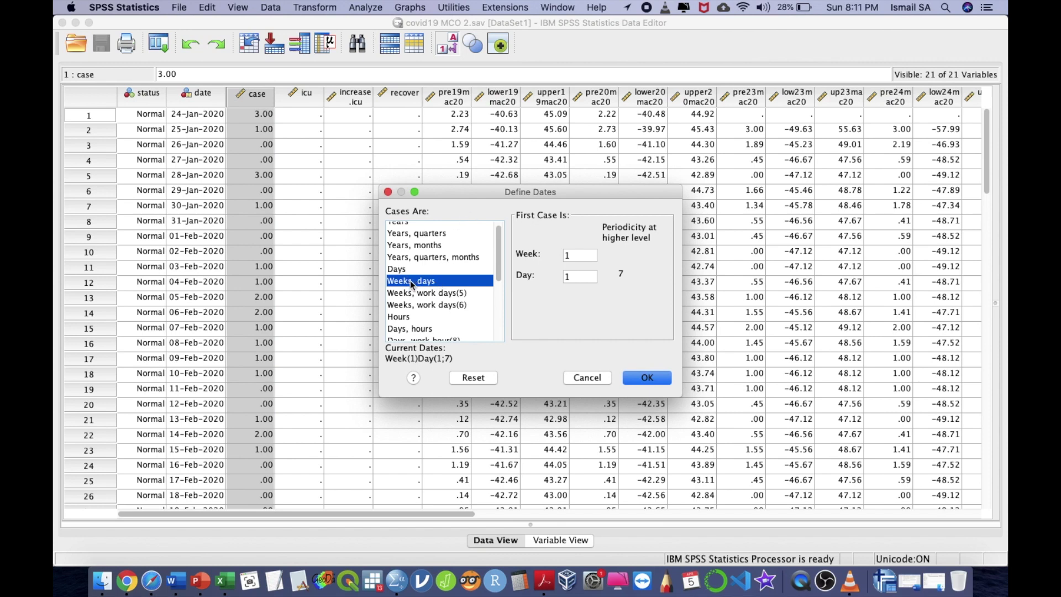
{"action": "left_click", "coordinate": [579, 256]}
- Set the series start to week 4, day 6 and confirm the date definition
{"action": "double_click", "coordinate": [579, 255]}
{"action": "type", "text": "4"}
{"action": "key", "text": "Tab"}
{"action": "key", "text": "BackSpace"}
{"action": "type", "text": "6"}
{"action": "left_click", "coordinate": [656, 378]}
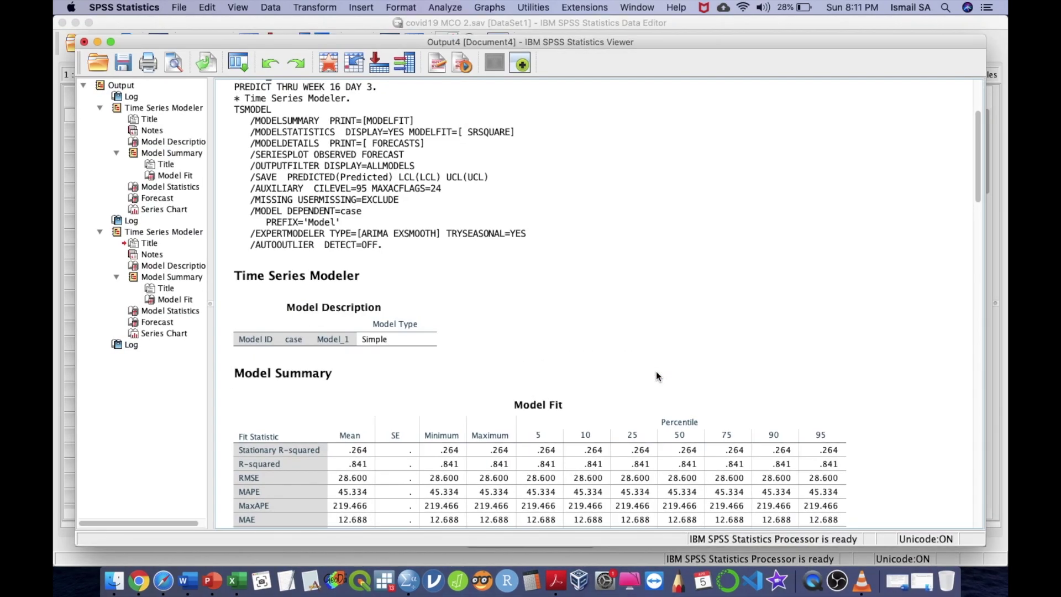
- Switch via Mission Control to the spreadsheet, then back to the SPSS Data Editor
{"action": "key", "text": "ctrl+Up"}
{"action": "left_click", "coordinate": [436, 337]}
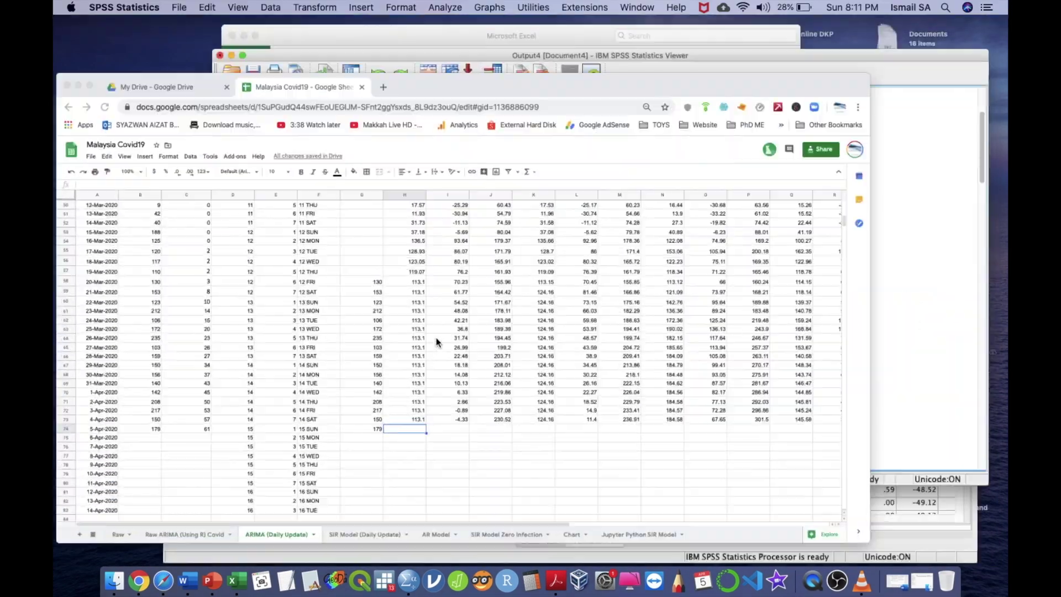
{"action": "key", "text": "ctrl+Up"}
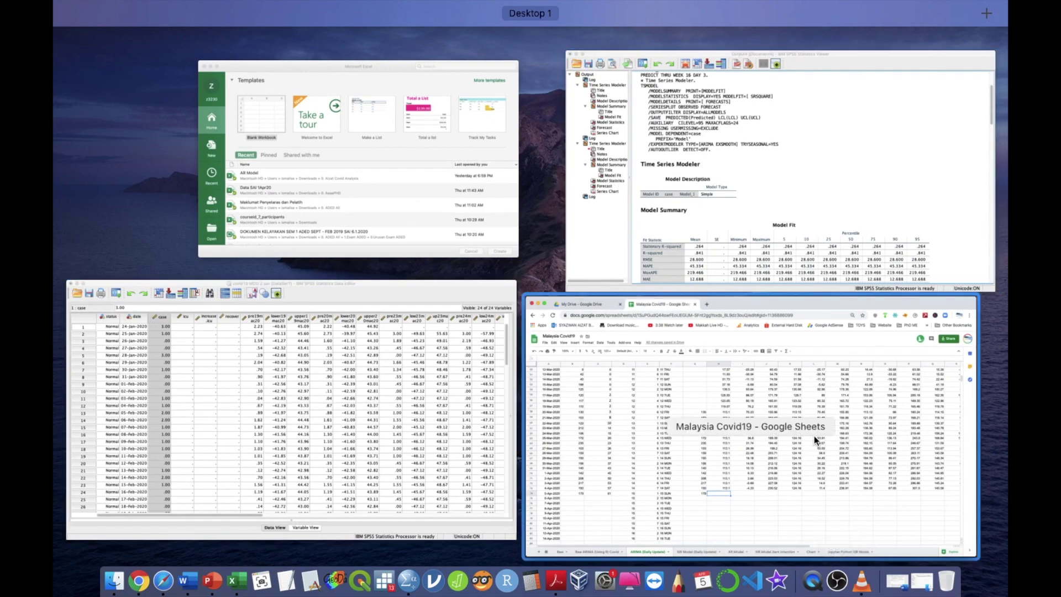
{"action": "left_click", "coordinate": [477, 439]}
{"action": "scroll", "coordinate": [597, 394], "scroll_direction": "right", "scroll_amount": 10}
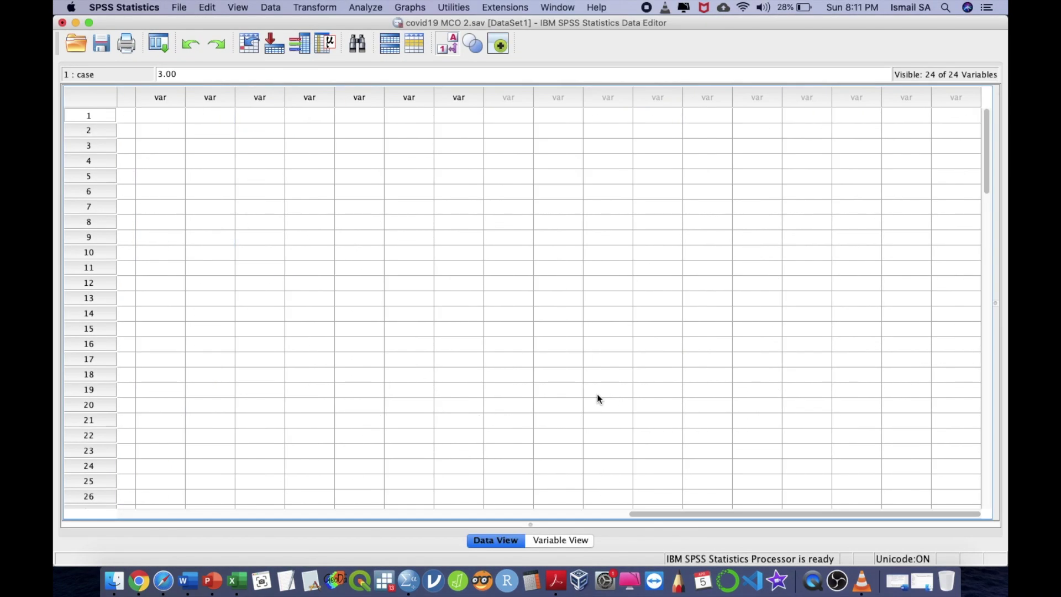
{"action": "scroll", "coordinate": [615, 246], "scroll_direction": "left", "scroll_amount": 2}
{"action": "scroll", "coordinate": [615, 246], "scroll_direction": "up", "scroll_amount": 1}
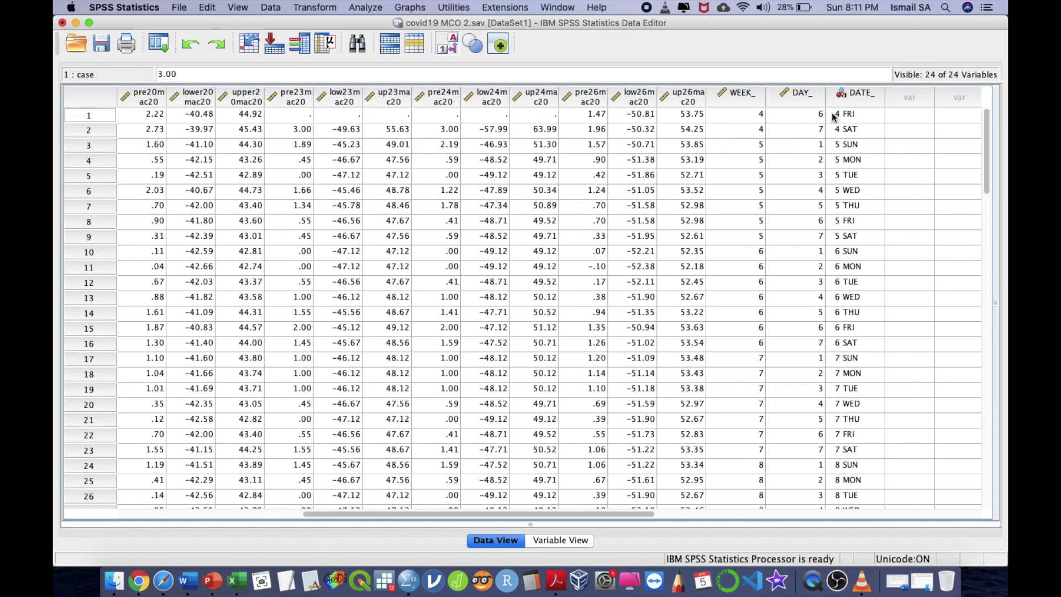
{"action": "scroll", "coordinate": [539, 184], "scroll_direction": "left", "scroll_amount": 10}
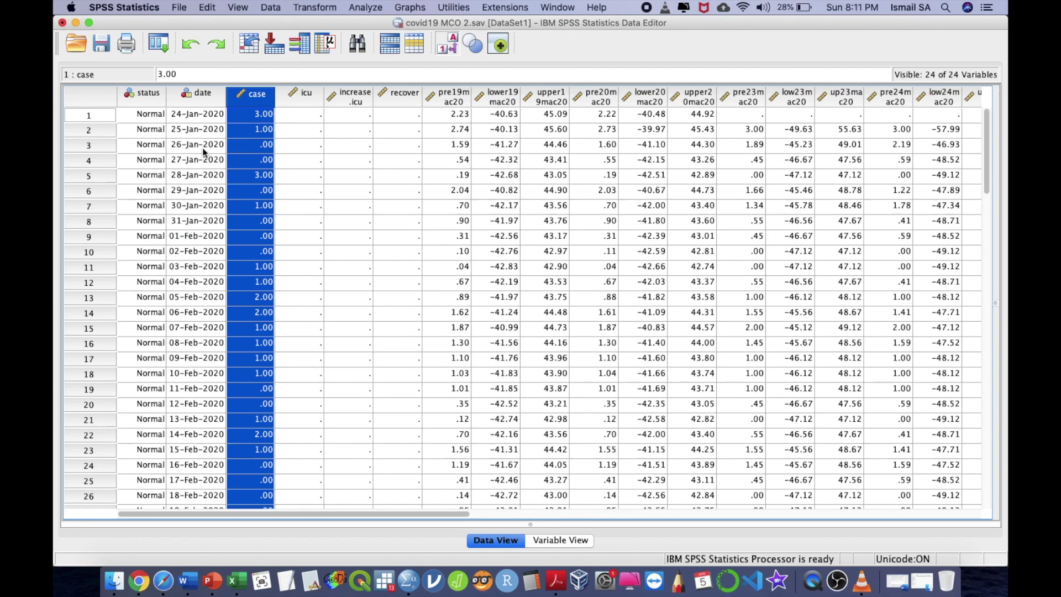
{"action": "scroll", "coordinate": [352, 152], "scroll_direction": "right", "scroll_amount": 12}
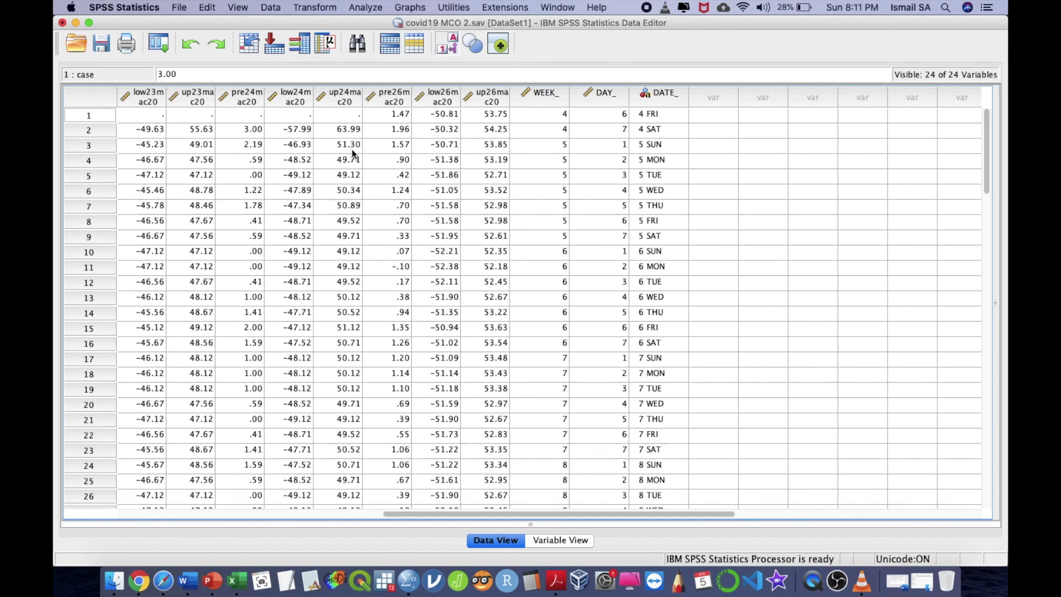
{"action": "scroll", "coordinate": [352, 148], "scroll_direction": "left", "scroll_amount": 1}
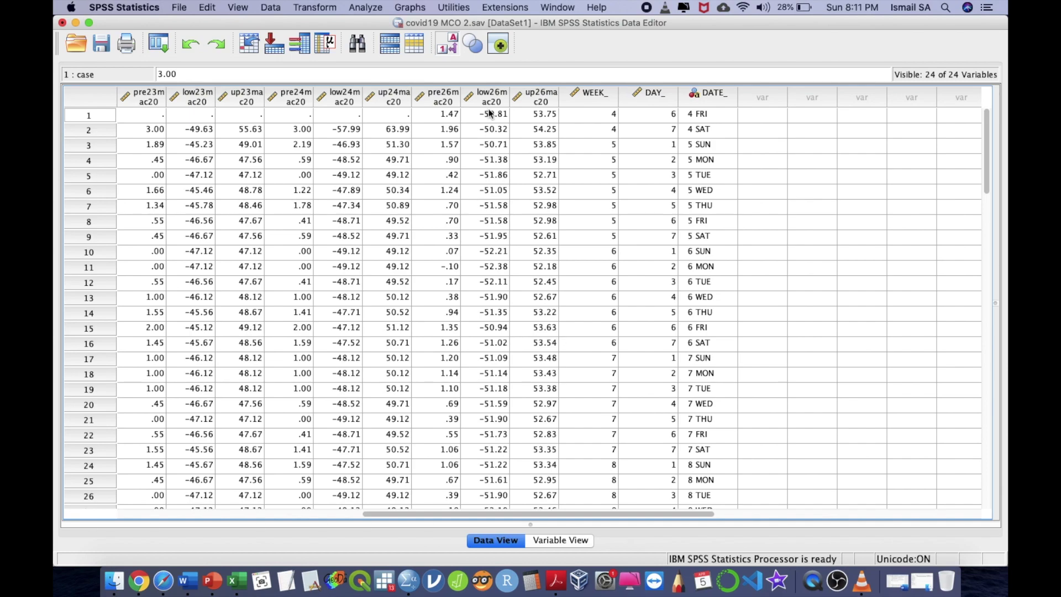
{"action": "scroll", "coordinate": [702, 304], "scroll_direction": "down", "scroll_amount": 7}
{"action": "scroll", "coordinate": [701, 304], "scroll_direction": "left", "scroll_amount": 1}
{"action": "scroll", "coordinate": [703, 306], "scroll_direction": "down", "scroll_amount": 15}
{"action": "scroll", "coordinate": [703, 307], "scroll_direction": "right", "scroll_amount": 4}
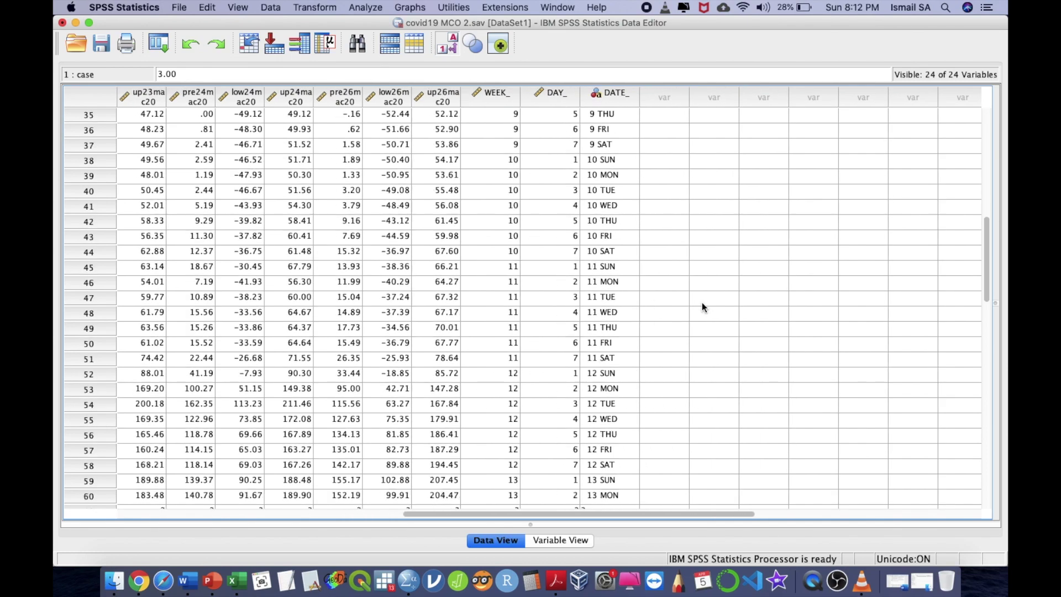
{"action": "scroll", "coordinate": [701, 303], "scroll_direction": "right", "scroll_amount": 1}
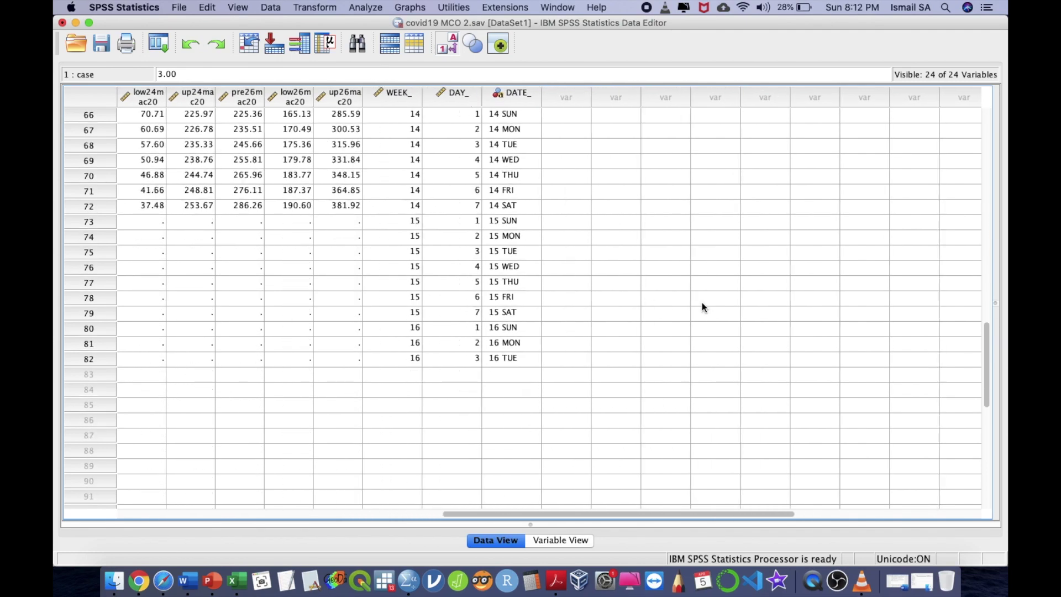
{"action": "left_click", "coordinate": [407, 356]}
{"action": "left_click", "coordinate": [443, 356]}
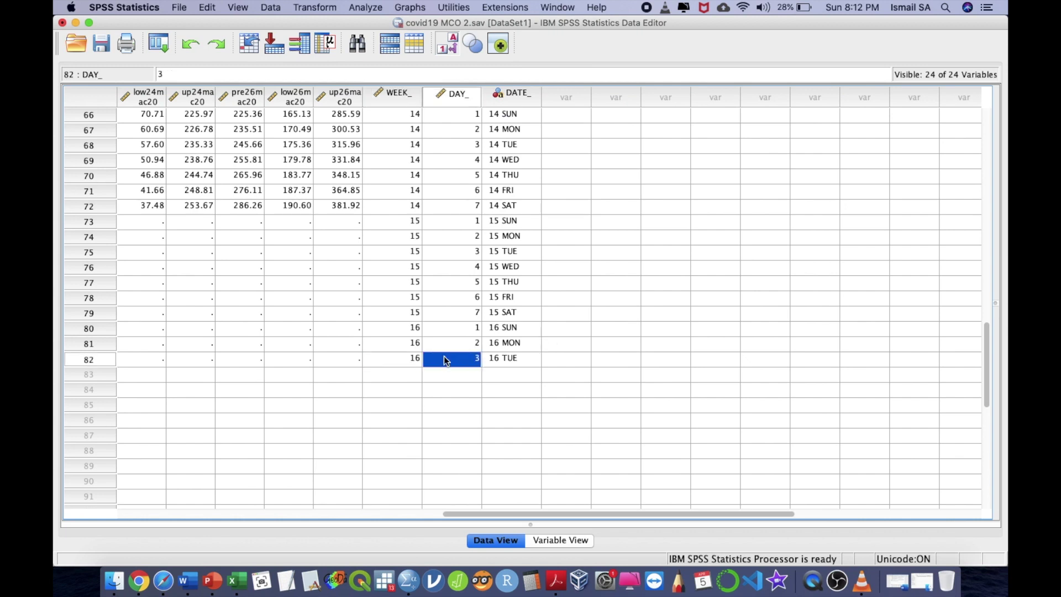
{"action": "left_click", "coordinate": [365, 8]}
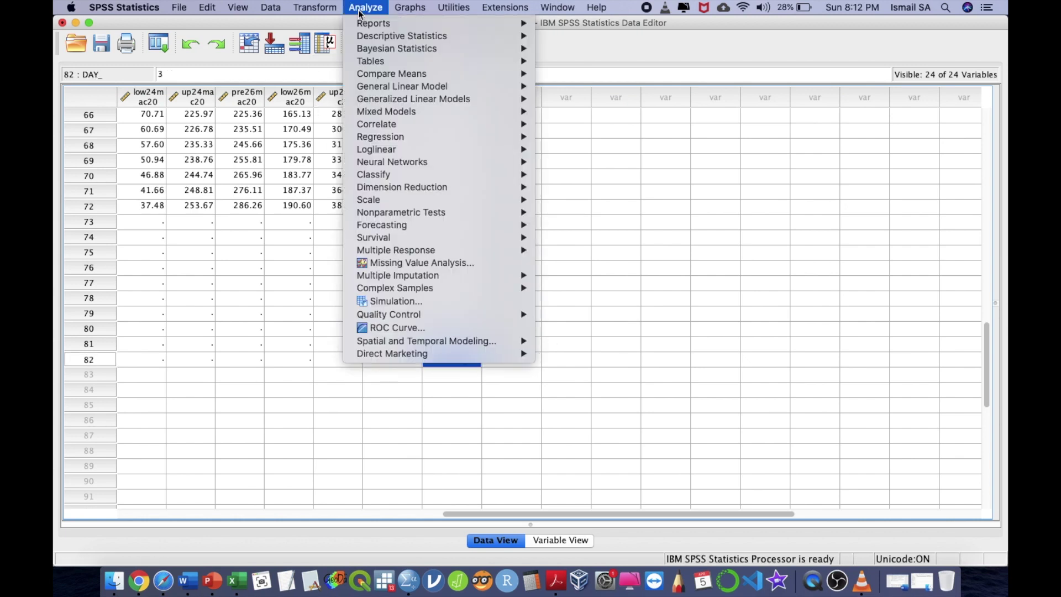
- Reset a traditional model, keep Expert Modeler, and make case the dependent variable
{"action": "mouse_move", "coordinate": [496, 225]}
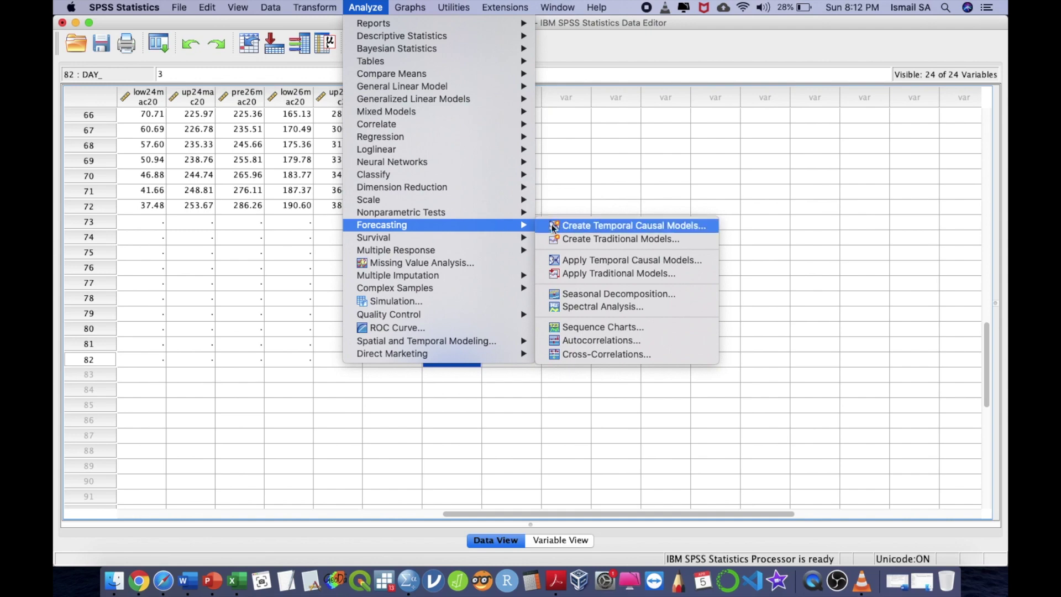
{"action": "left_click", "coordinate": [568, 238]}
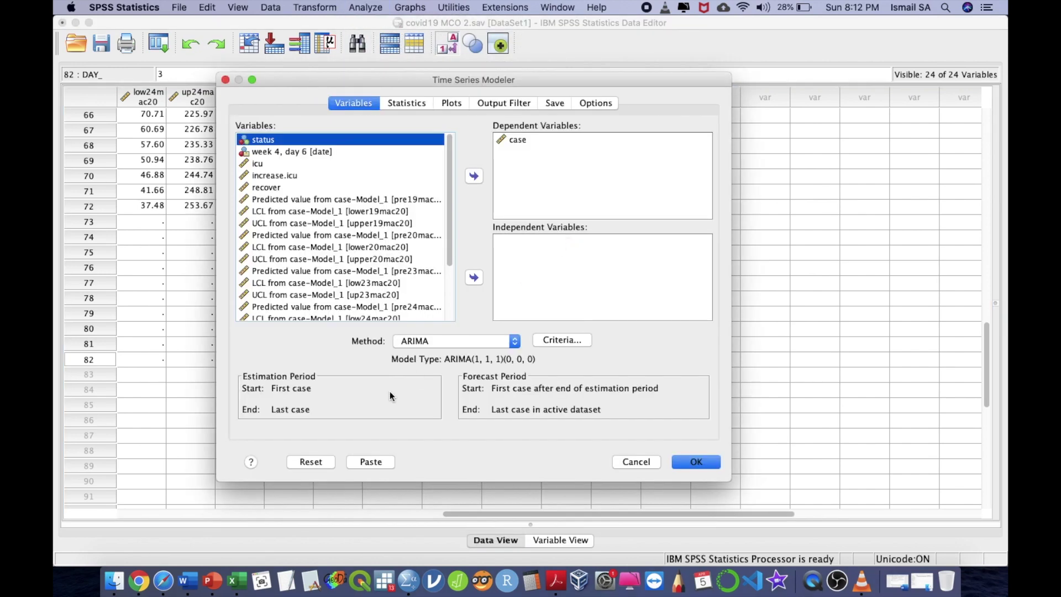
{"action": "left_click", "coordinate": [321, 461]}
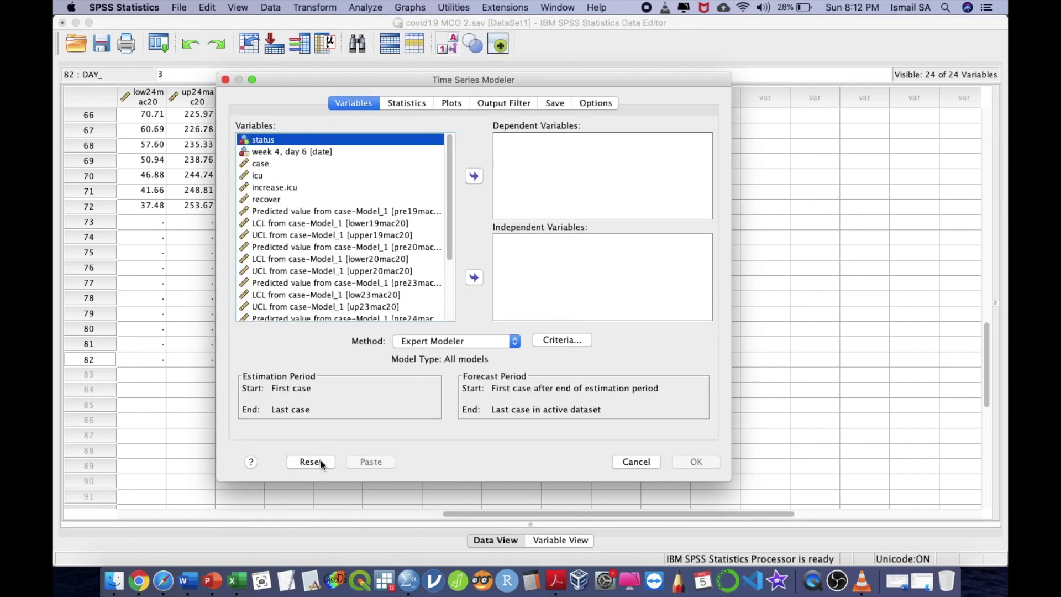
{"action": "left_click", "coordinate": [437, 343]}
{"action": "left_click", "coordinate": [438, 342]}
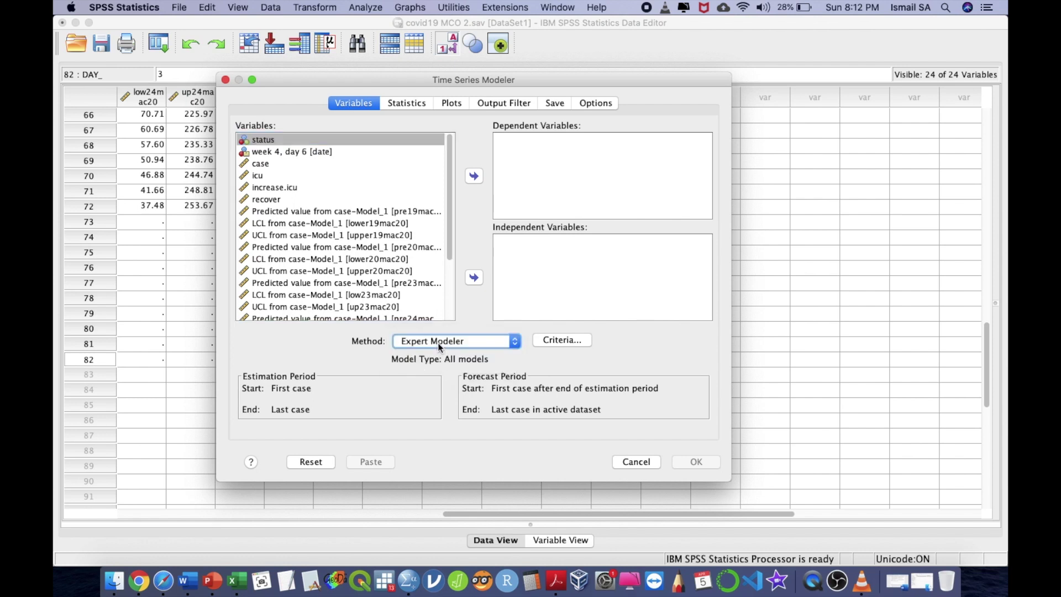
{"action": "left_click", "coordinate": [350, 163]}
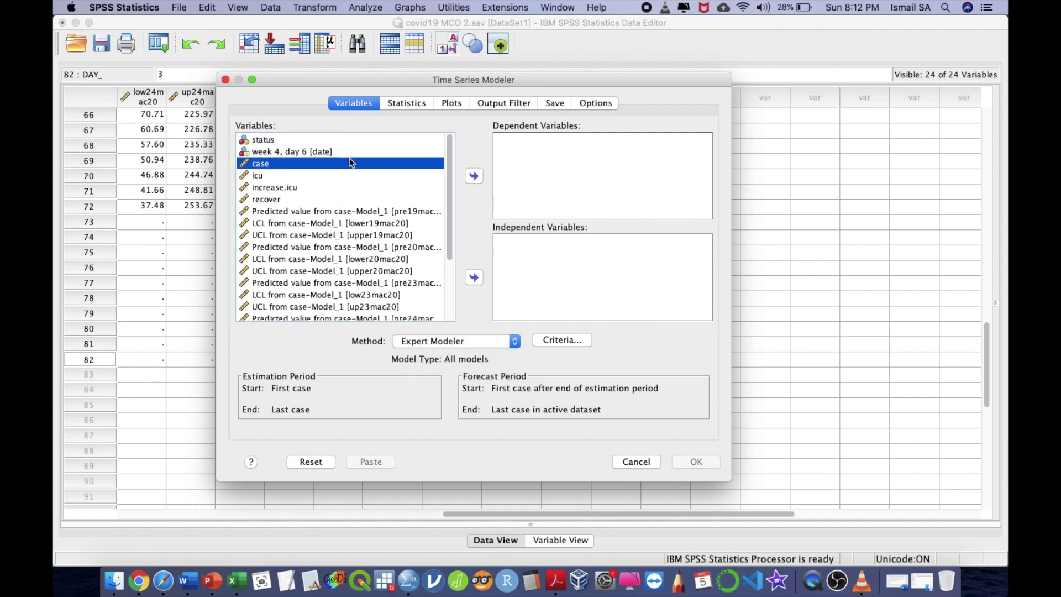
{"action": "left_click", "coordinate": [473, 176]}
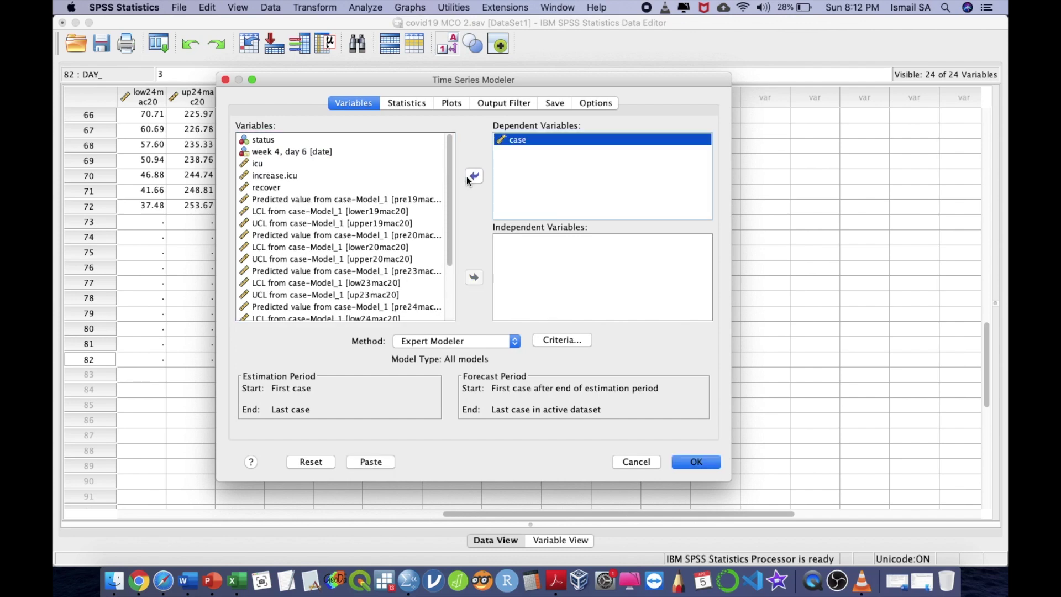
- Turn on Display forecasts and save Predicted values, LCL and UCL
{"action": "left_click", "coordinate": [417, 104]}
{"action": "left_click", "coordinate": [255, 308]}
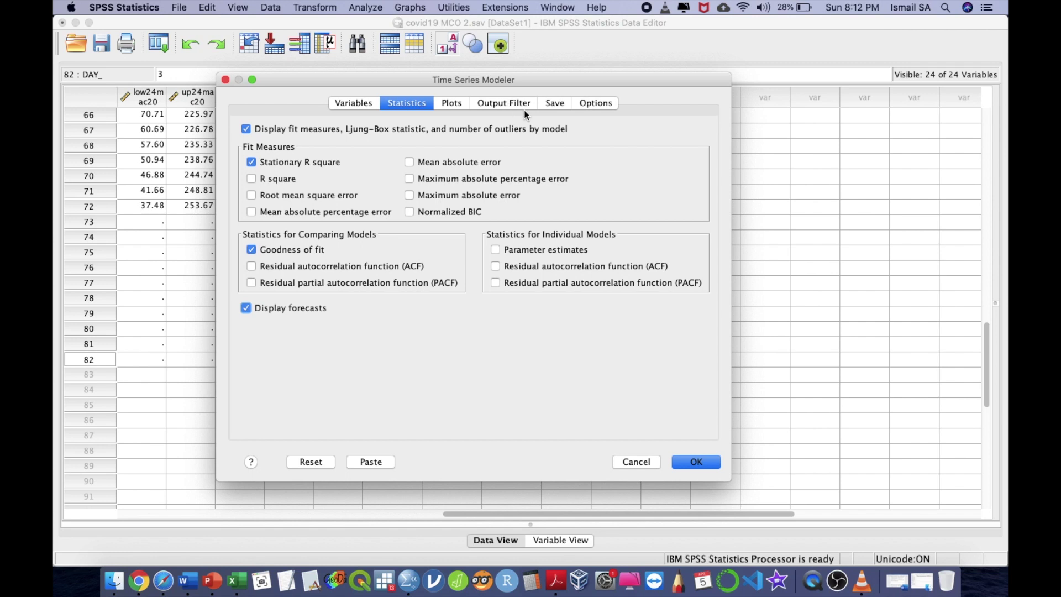
{"action": "left_click", "coordinate": [555, 103]}
{"action": "left_click", "coordinate": [467, 167]}
{"action": "left_click", "coordinate": [467, 177]}
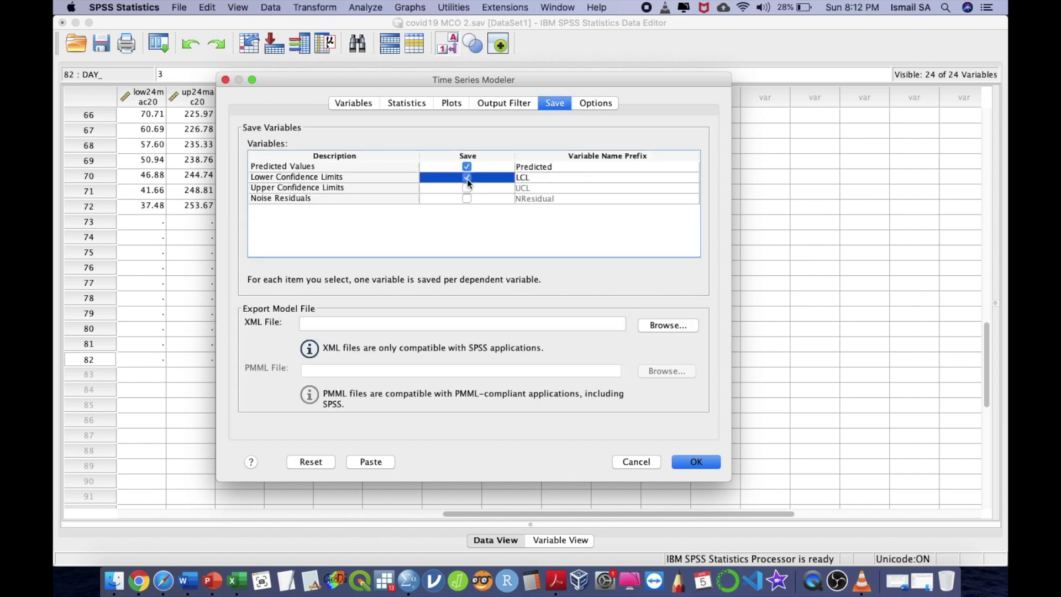
{"action": "left_click", "coordinate": [465, 187]}
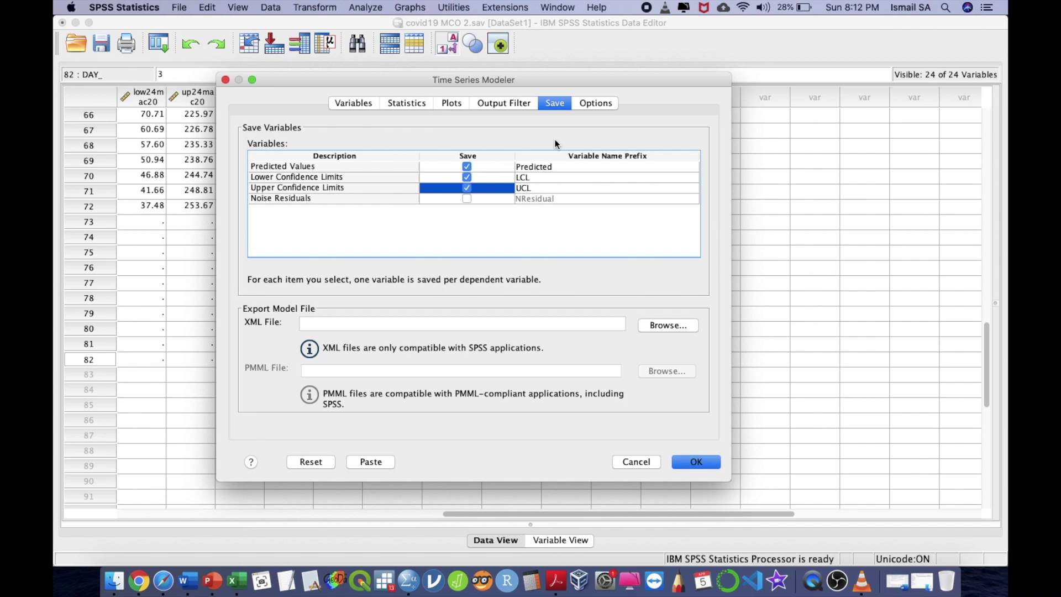
- Forecast through week 16, day 3 and run the model
{"action": "left_click", "coordinate": [590, 106]}
{"action": "left_click", "coordinate": [344, 160]}
{"action": "left_click", "coordinate": [288, 197]}
{"action": "type", "text": "16"}
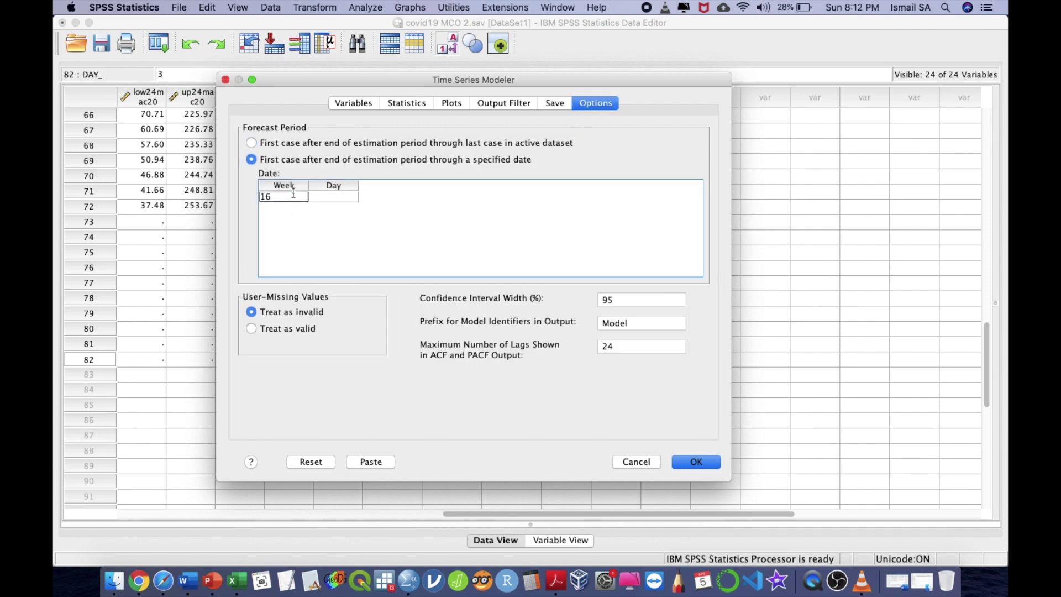
{"action": "left_click", "coordinate": [340, 197]}
{"action": "type", "text": "3"}
{"action": "left_click", "coordinate": [704, 462]}
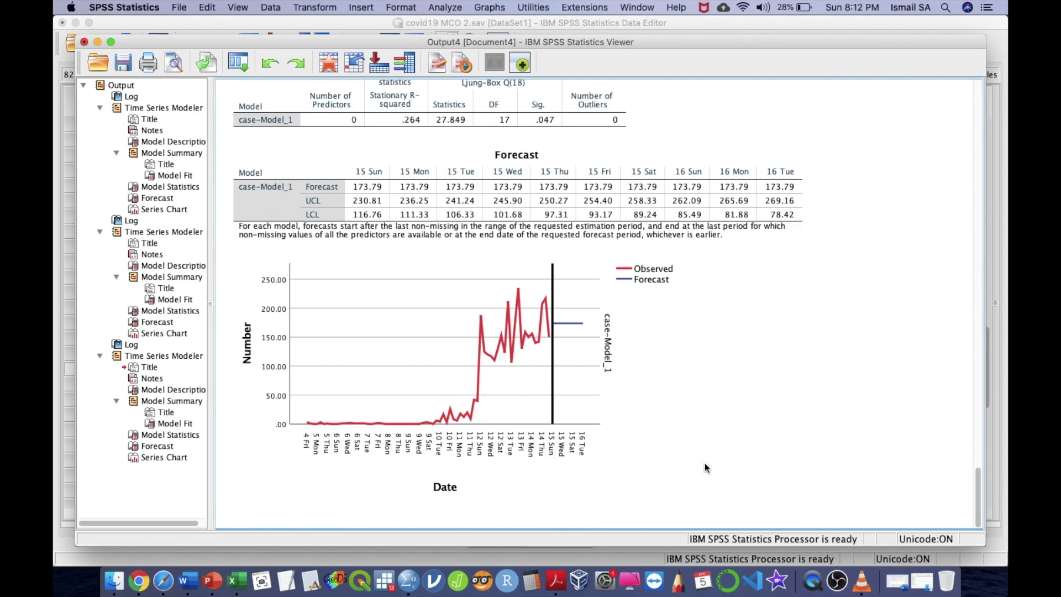
- Return to the Data Editor and browse the new predicted, LCL and UCL case columns
{"action": "key", "text": "ctrl+Up"}
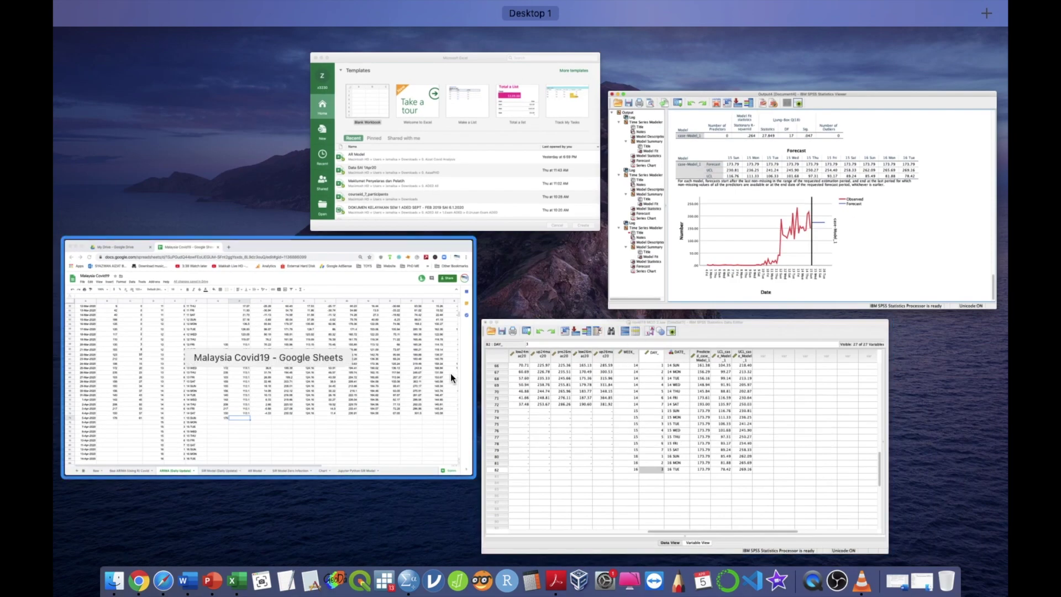
{"action": "left_click", "coordinate": [683, 336]}
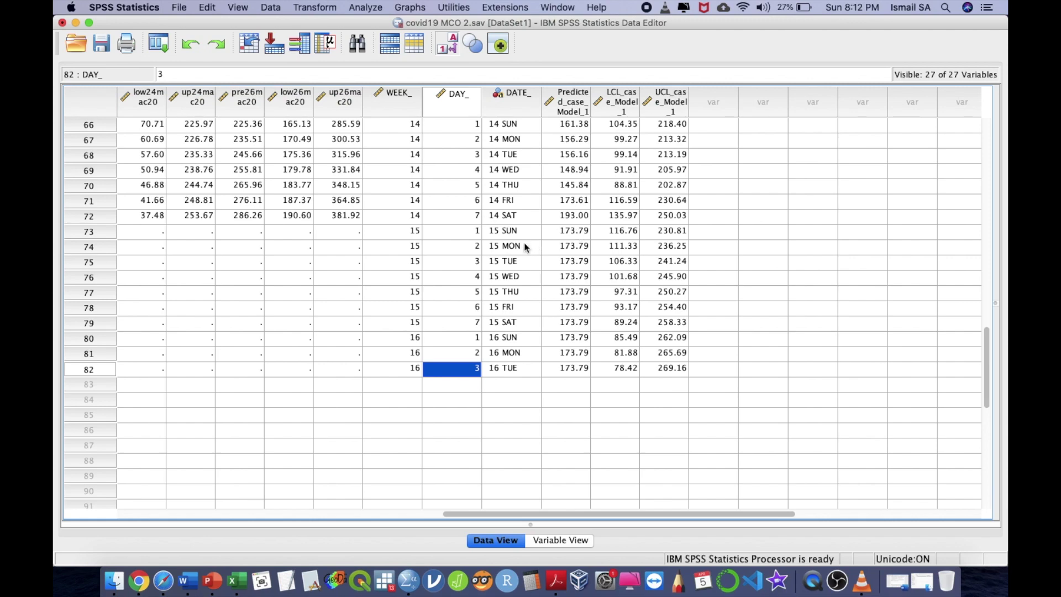
{"action": "scroll", "coordinate": [486, 257], "scroll_direction": "left", "scroll_amount": 10}
{"action": "scroll", "coordinate": [487, 257], "scroll_direction": "up", "scroll_amount": 4}
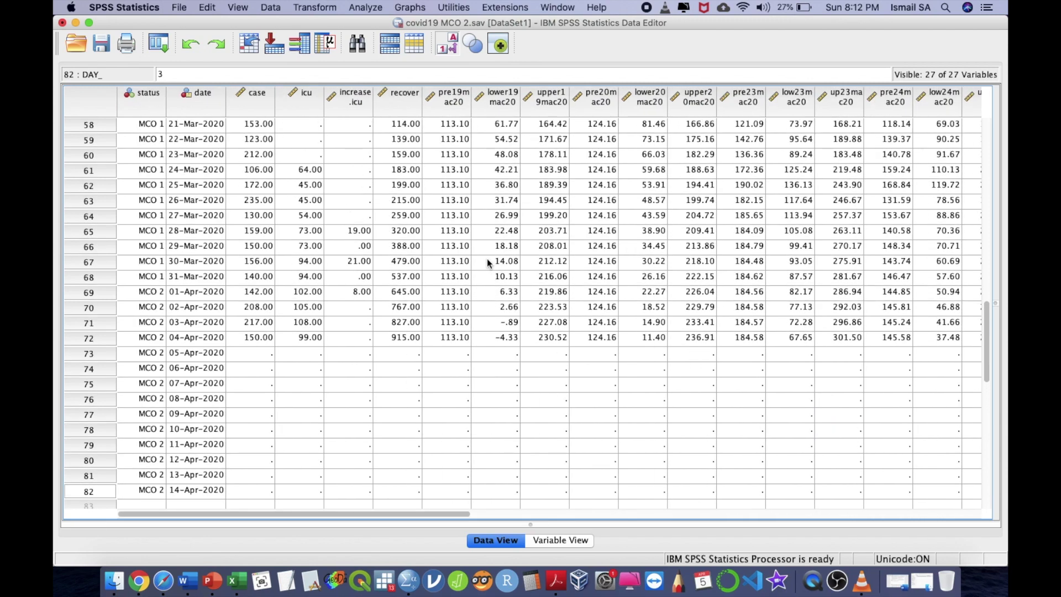
{"action": "scroll", "coordinate": [486, 262], "scroll_direction": "down", "scroll_amount": 4}
{"action": "scroll", "coordinate": [486, 263], "scroll_direction": "right", "scroll_amount": 10}
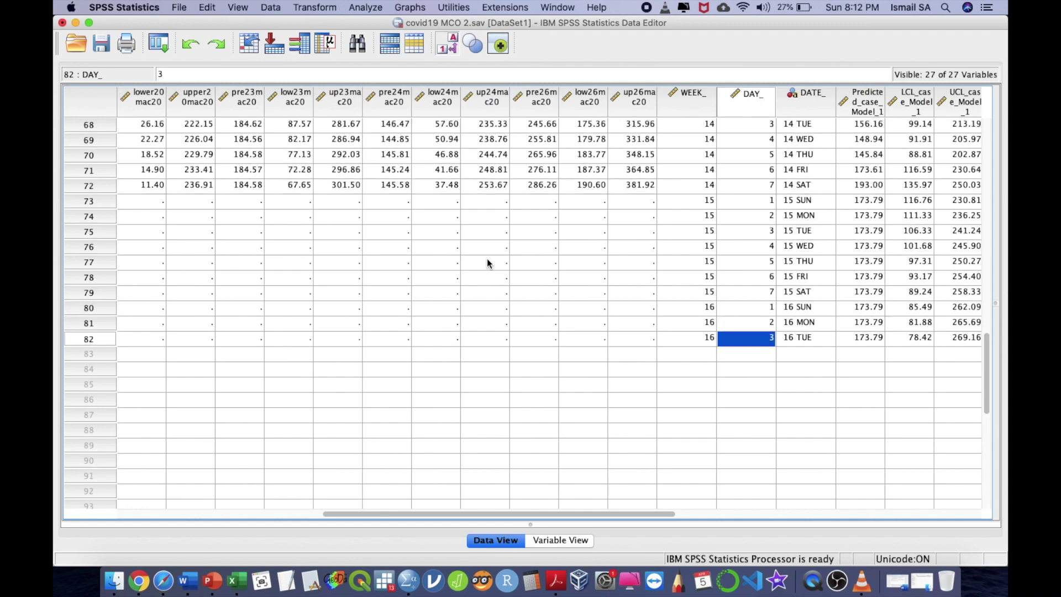
- Enter case 179, icu 99 and recover 1005 in row 73 (05-Apr-2020)
{"action": "scroll", "coordinate": [487, 262], "scroll_direction": "up", "scroll_amount": 2}
{"action": "scroll", "coordinate": [487, 262], "scroll_direction": "left", "scroll_amount": 10}
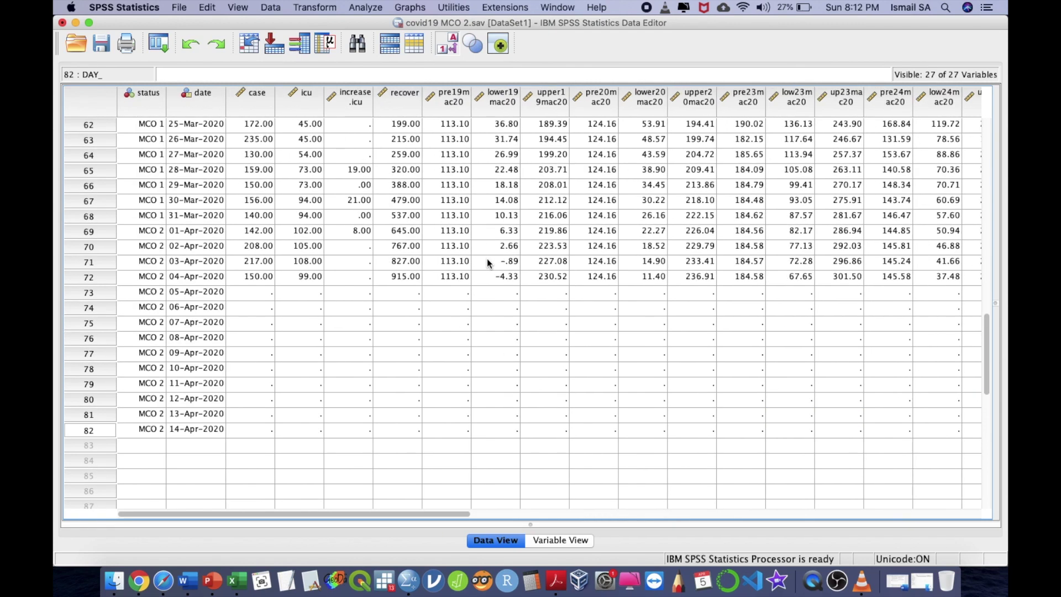
{"action": "left_click", "coordinate": [265, 296]}
{"action": "type", "text": "179"}
{"action": "key", "text": "Tab"}
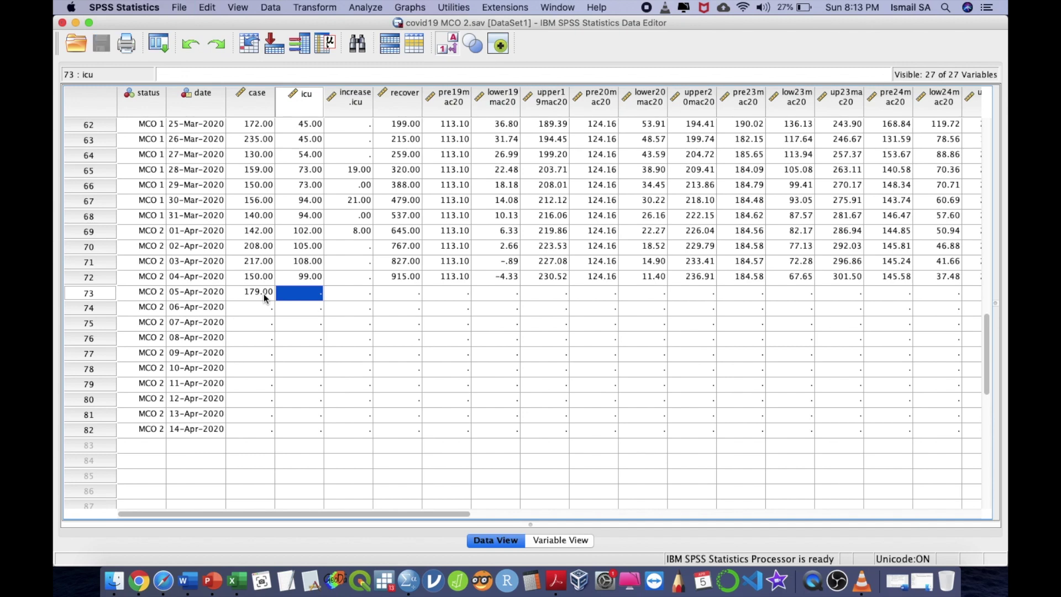
{"action": "type", "text": "99"}
{"action": "key", "text": "Tab"}
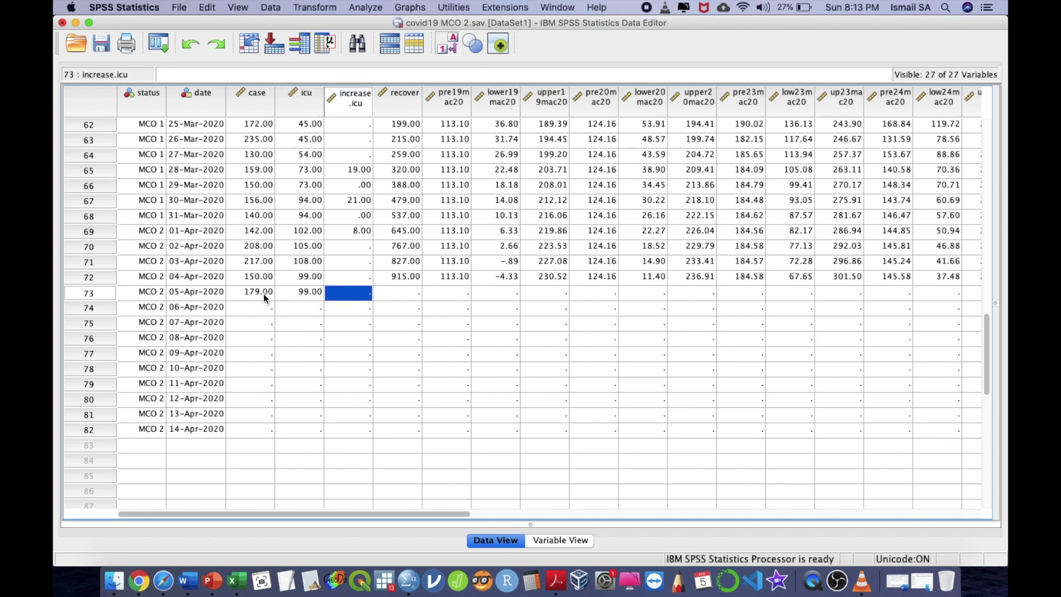
{"action": "key", "text": "Tab"}
{"action": "type", "text": "1005"}
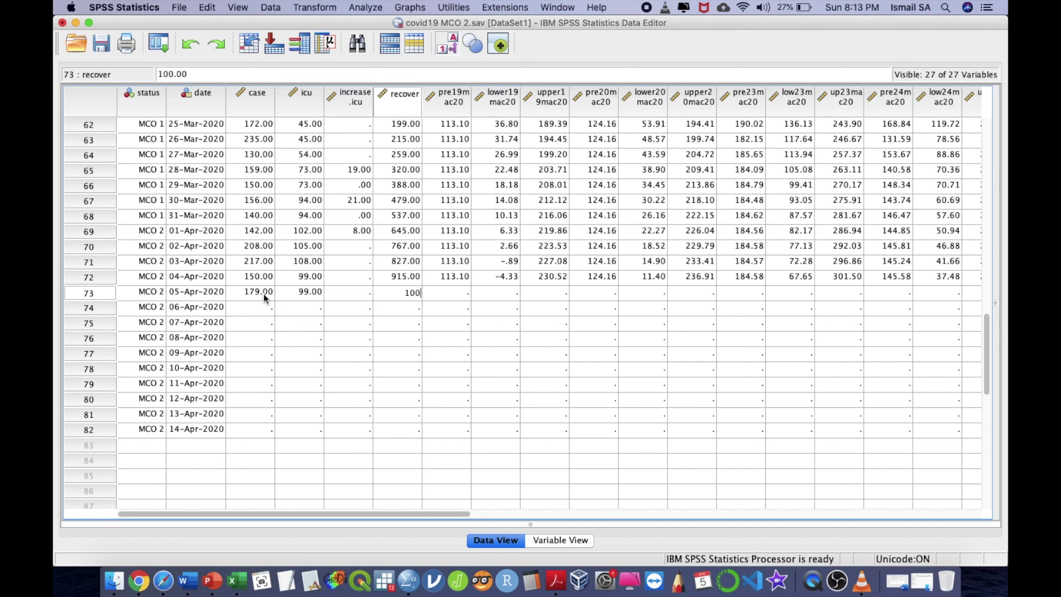
{"action": "key", "text": "Tab"}
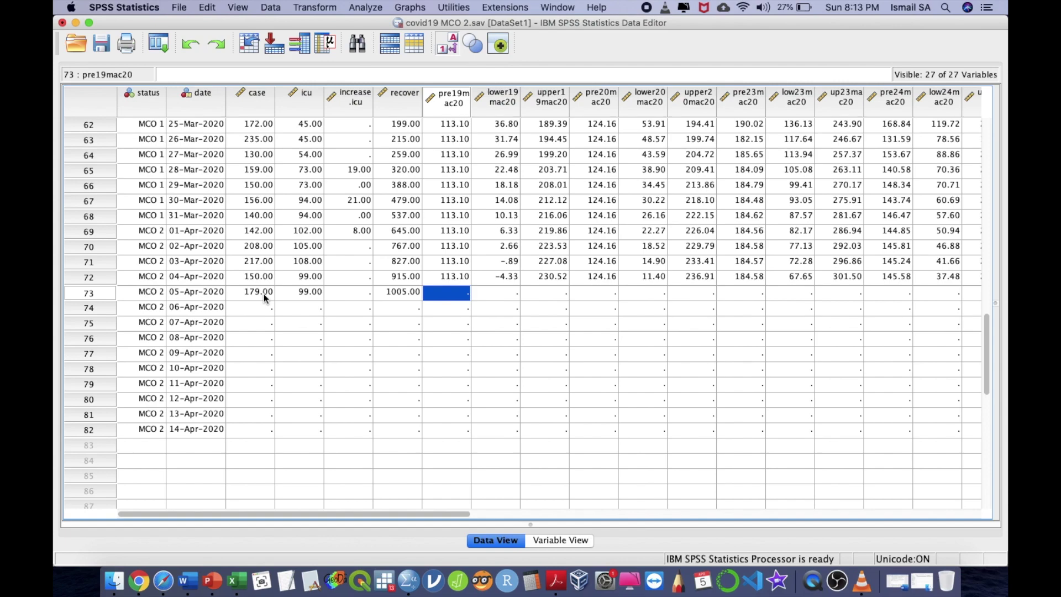
{"action": "scroll", "coordinate": [264, 293], "scroll_direction": "right", "scroll_amount": 10}
{"action": "scroll", "coordinate": [263, 294], "scroll_direction": "up", "scroll_amount": 3}
{"action": "scroll", "coordinate": [264, 294], "scroll_direction": "up", "scroll_amount": 15}
{"action": "scroll", "coordinate": [264, 293], "scroll_direction": "left", "scroll_amount": 5}
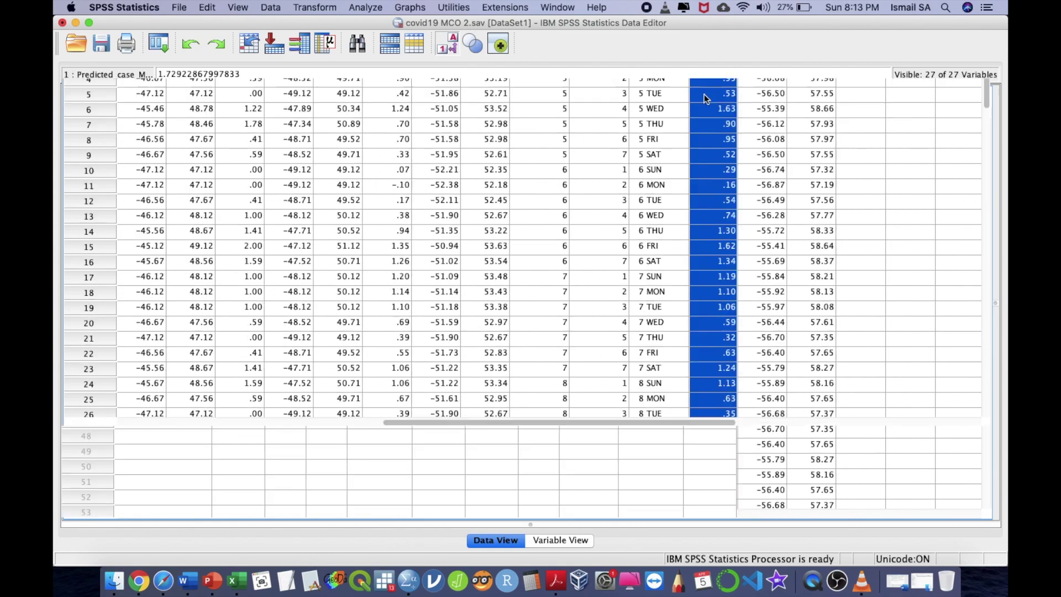
- In Variable View, rename the predicted forecast variable to pre4apr20
{"action": "double_click", "coordinate": [704, 96]}
{"action": "scroll", "coordinate": [249, 216], "scroll_direction": "up", "scroll_amount": 8}
{"action": "scroll", "coordinate": [248, 217], "scroll_direction": "down", "scroll_amount": 5}
{"action": "scroll", "coordinate": [249, 217], "scroll_direction": "up", "scroll_amount": 1}
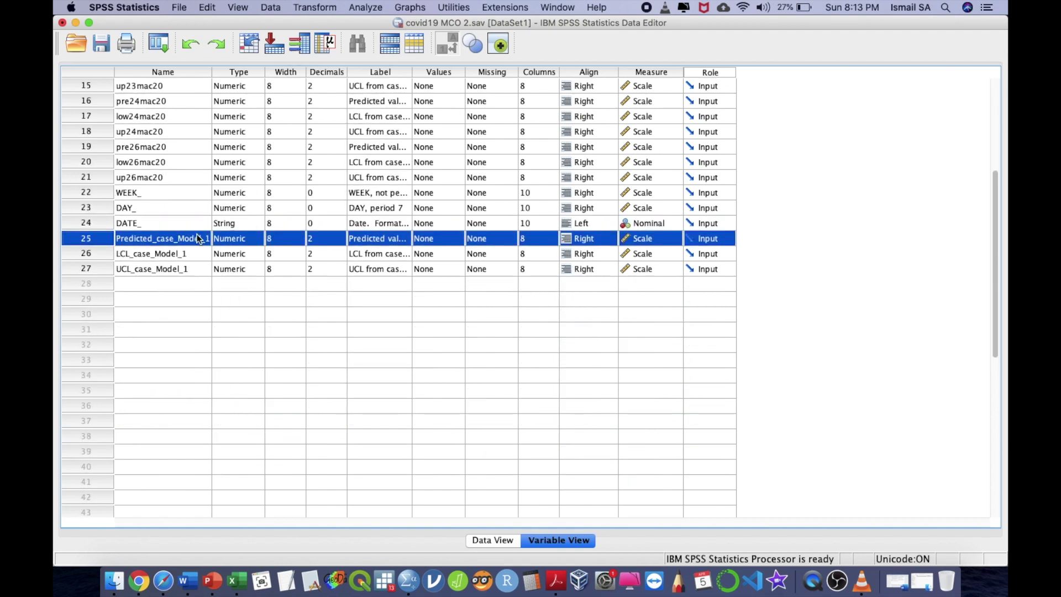
{"action": "left_click", "coordinate": [196, 237]}
{"action": "double_click", "coordinate": [196, 237]}
{"action": "key", "text": "BackSpace"}
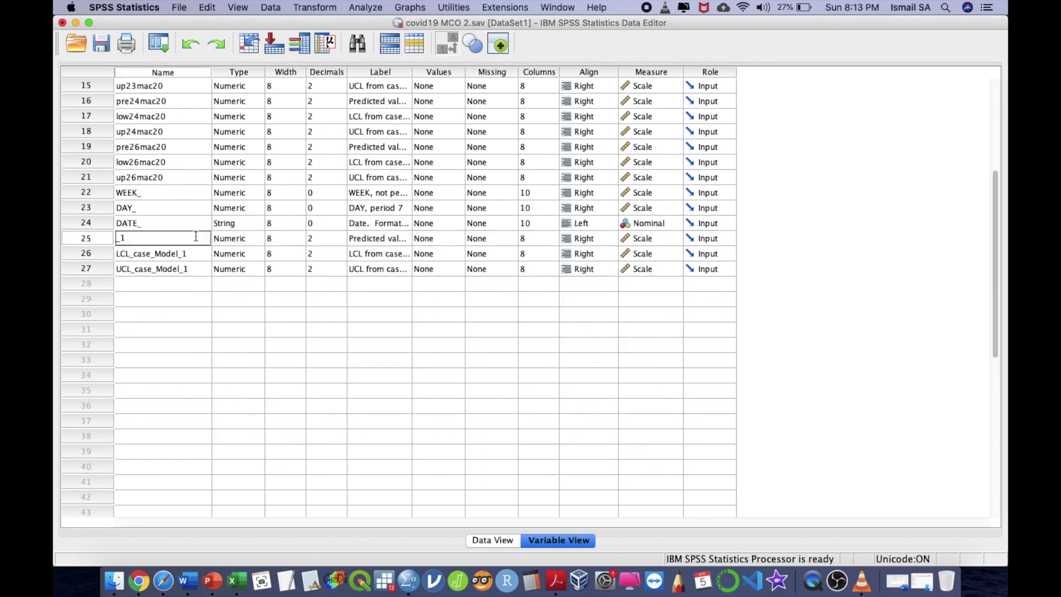
{"action": "key", "text": "BackSpace"}
{"action": "key", "text": "BackSpace"}
{"action": "type", "text": "pre4apr20"}
{"action": "key", "text": "Return"}
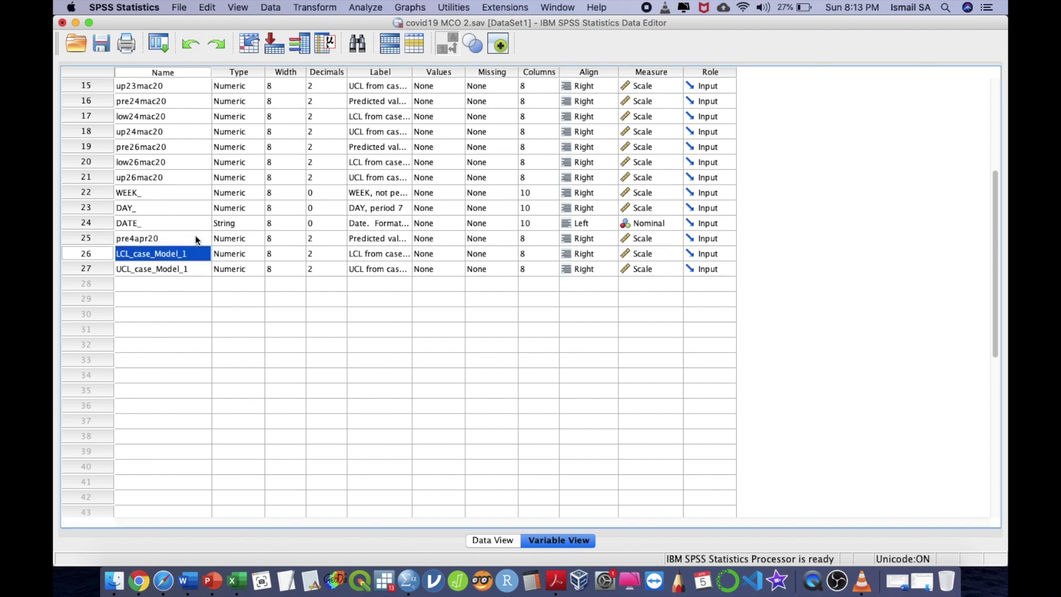
- Rename the lower and upper limit variables to low4apr20 and up4apr20
{"action": "double_click", "coordinate": [174, 255]}
{"action": "key", "text": "BackSpace"}
{"action": "key", "text": "BackSpace"}
{"action": "key", "text": "BackSpace"}
{"action": "key", "text": "BackSpace"}
{"action": "key", "text": "BackSpace"}
{"action": "key", "text": "BackSpace"}
{"action": "key", "text": "BackSpace"}
{"action": "key", "text": "BackSpace"}
{"action": "key", "text": "BackSpace"}
{"action": "key", "text": "BackSpace"}
{"action": "key", "text": "BackSpace"}
{"action": "key", "text": "BackSpace"}
{"action": "key", "text": "BackSpace"}
{"action": "key", "text": "BackSpace"}
{"action": "key", "text": "BackSpace"}
{"action": "key", "text": "BackSpace"}
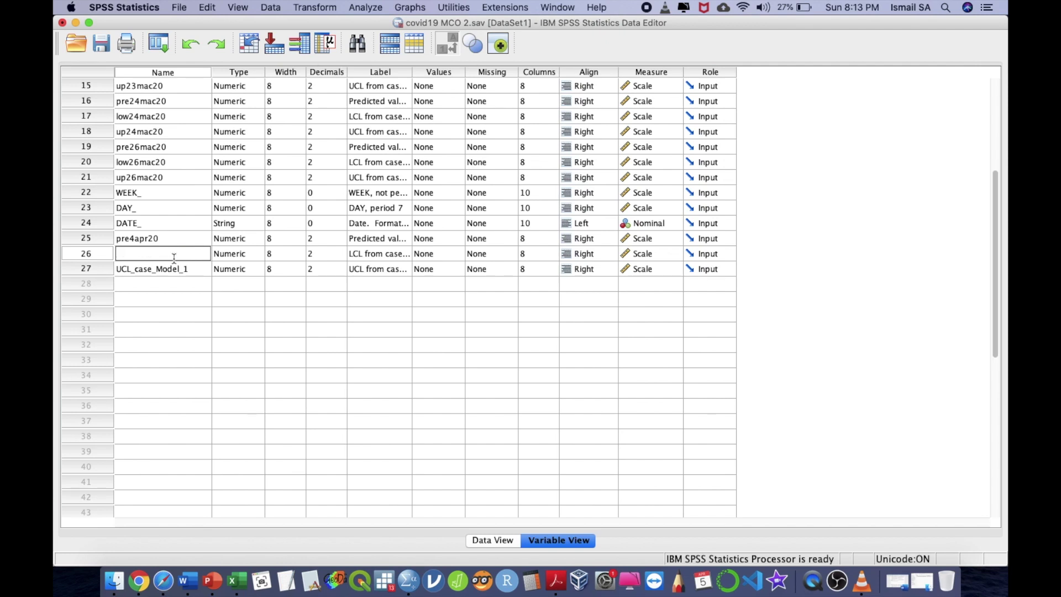
{"action": "type", "text": "low4apr20"}
{"action": "key", "text": "Return"}
{"action": "double_click", "coordinate": [171, 268]}
{"action": "key", "text": "alt+BackSpace"}
{"action": "key", "text": "BackSpace"}
{"action": "key", "text": "BackSpace"}
{"action": "type", "text": "up4apr20"}
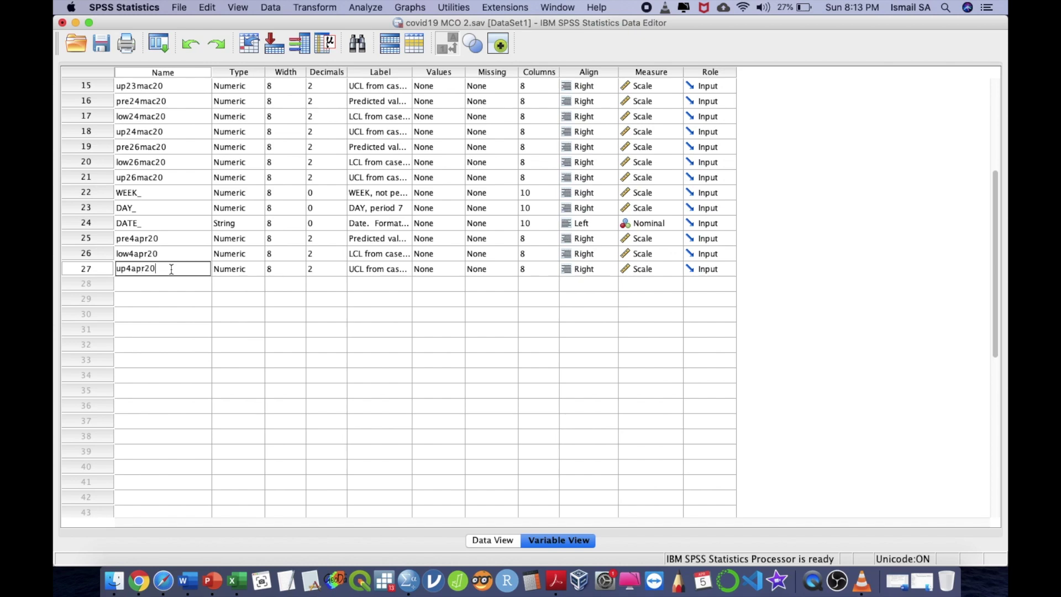
{"action": "key", "text": "Return"}
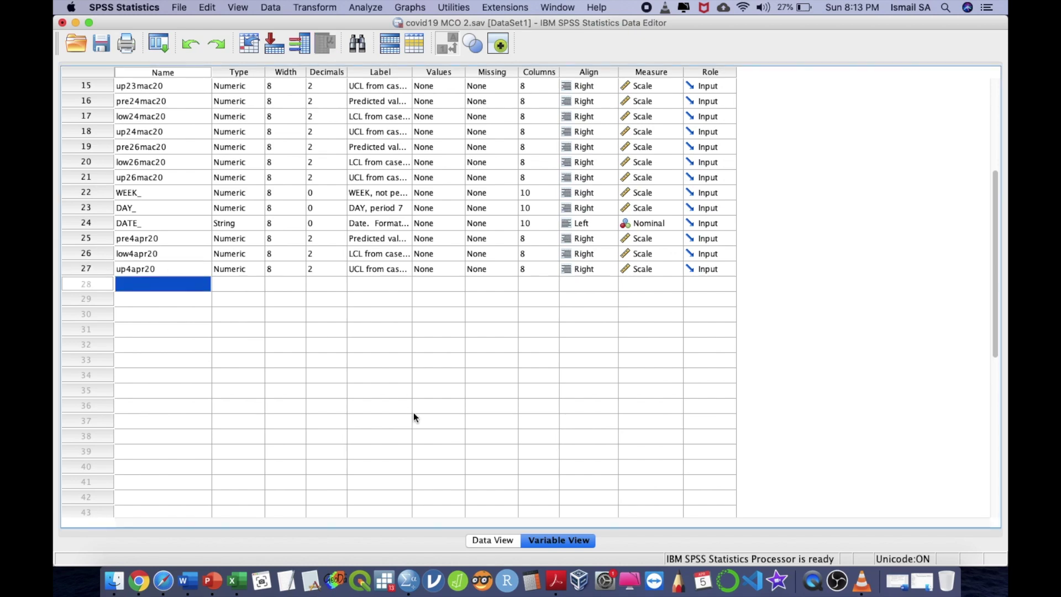
{"action": "left_click", "coordinate": [497, 539]}
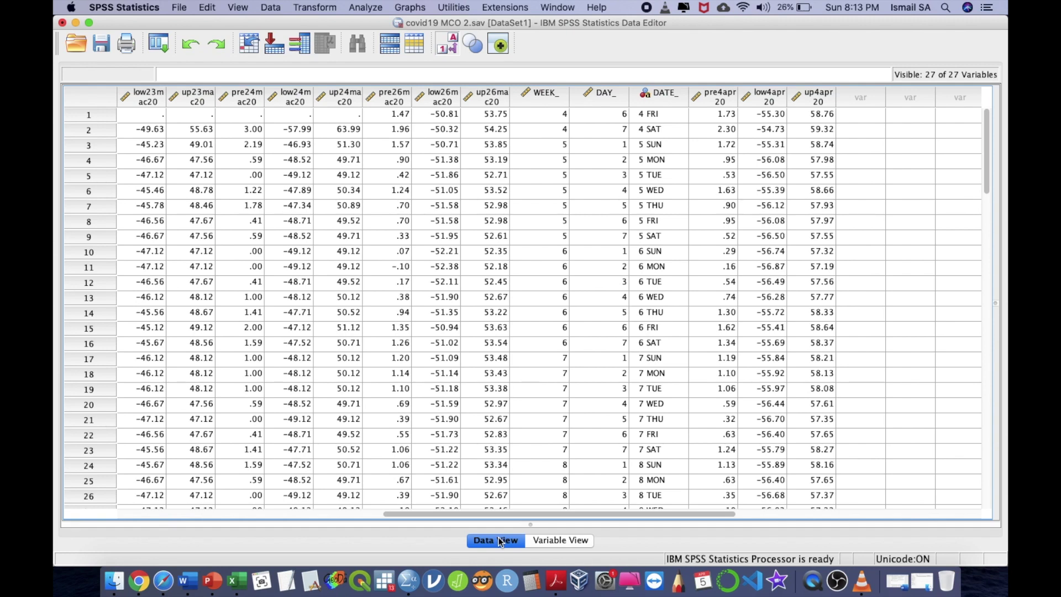
- Select rows 1–82 of pre4apr20, low4apr20 and up4apr20 and copy them
{"action": "scroll", "coordinate": [648, 389], "scroll_direction": "down", "scroll_amount": 20}
{"action": "scroll", "coordinate": [647, 388], "scroll_direction": "left", "scroll_amount": 2}
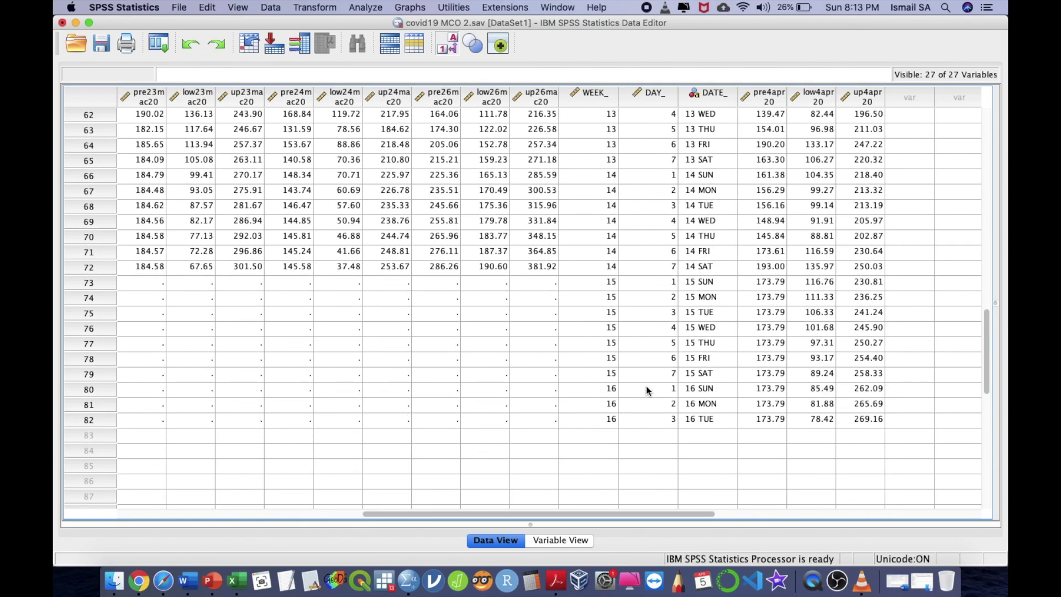
{"action": "scroll", "coordinate": [648, 390], "scroll_direction": "up", "scroll_amount": 20}
{"action": "scroll", "coordinate": [648, 390], "scroll_direction": "left", "scroll_amount": 3}
{"action": "scroll", "coordinate": [648, 390], "scroll_direction": "right", "scroll_amount": 10}
{"action": "scroll", "coordinate": [647, 390], "scroll_direction": "left", "scroll_amount": 2}
{"action": "scroll", "coordinate": [647, 390], "scroll_direction": "right", "scroll_amount": 1}
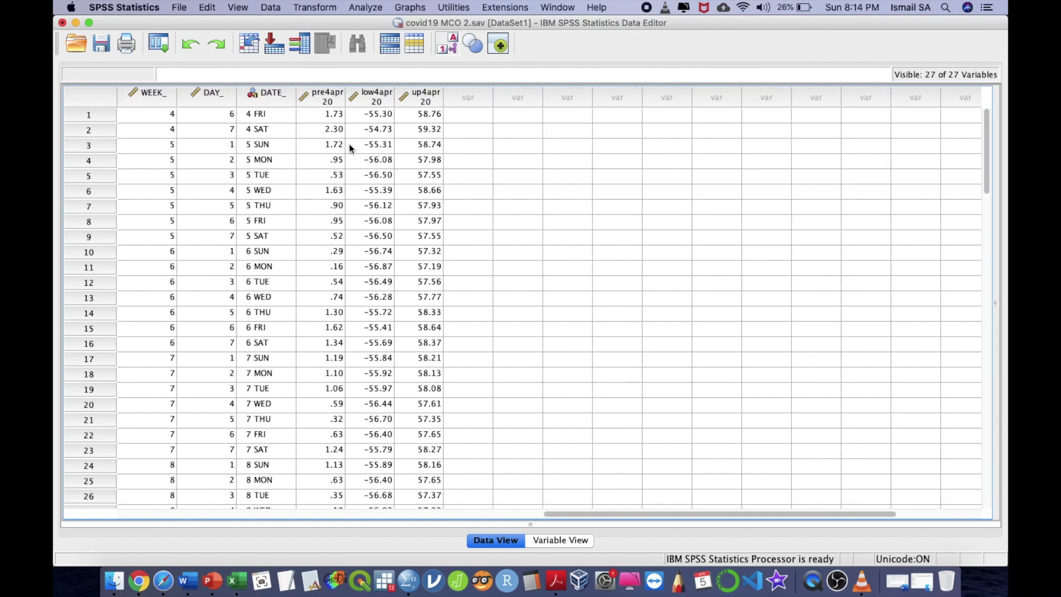
{"action": "left_click", "coordinate": [340, 116]}
{"action": "left_click", "coordinate": [412, 114], "text": "shift"}
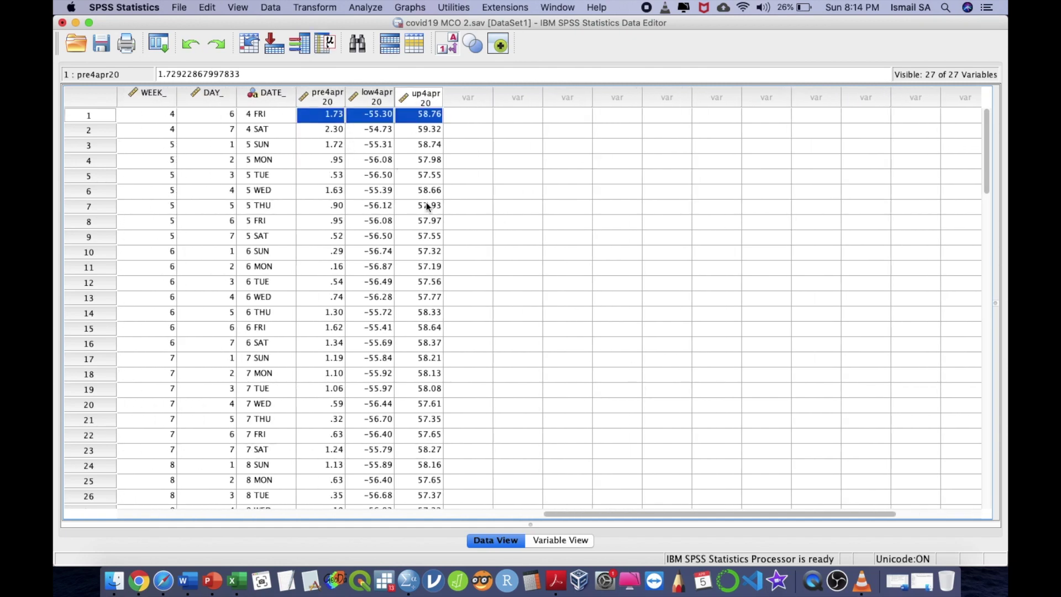
{"action": "scroll", "coordinate": [426, 206], "scroll_direction": "down", "scroll_amount": 20}
{"action": "scroll", "coordinate": [426, 206], "scroll_direction": "left", "scroll_amount": 1}
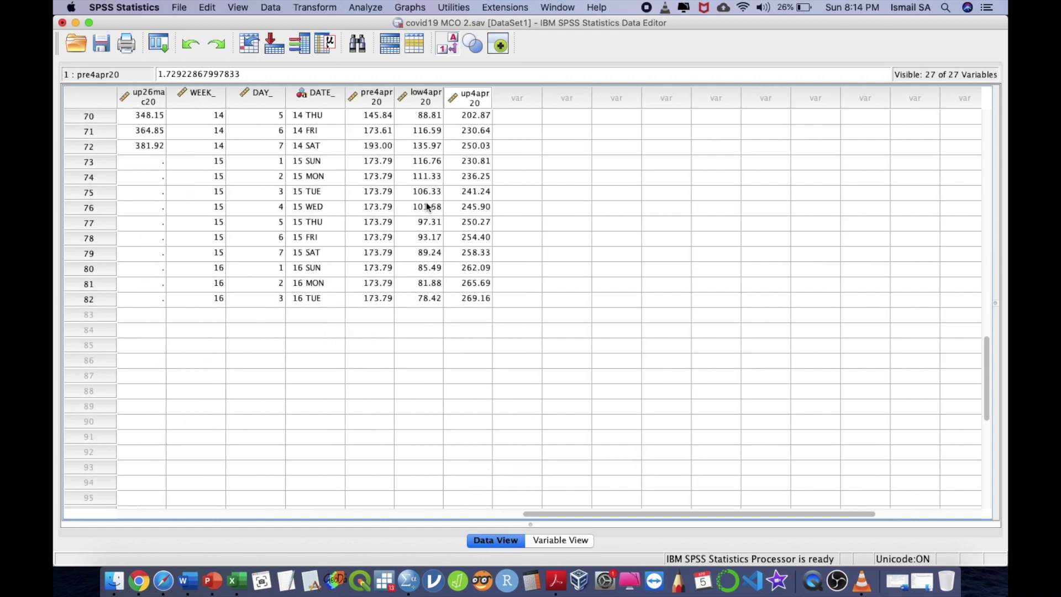
{"action": "left_click", "coordinate": [482, 297], "text": "shift"}
{"action": "key", "text": "super+c"}
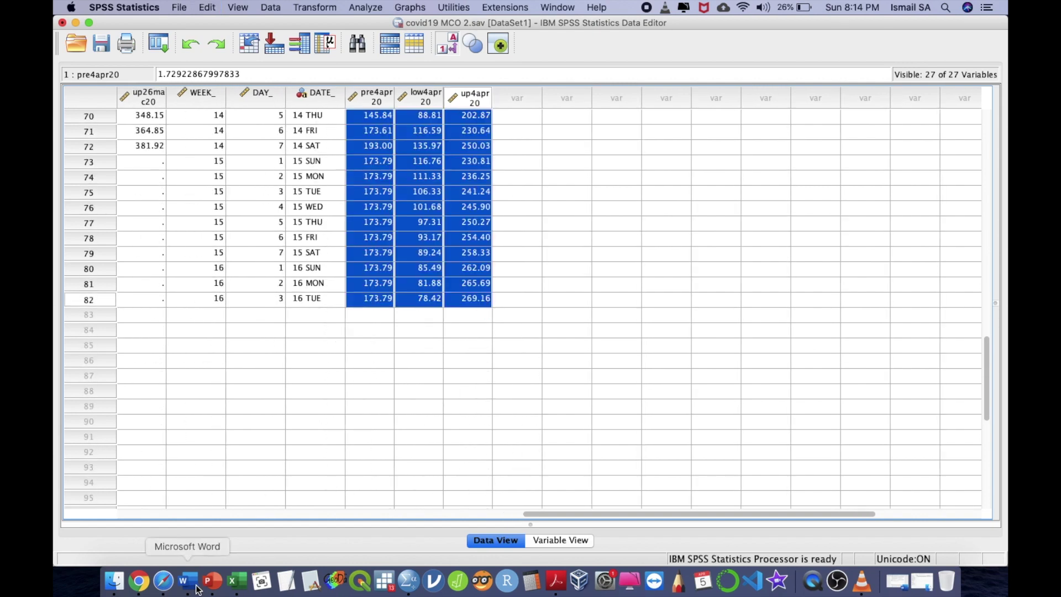
- Paste the forecast values into the Google Sheet starting at cell W2
{"action": "left_click", "coordinate": [139, 581]}
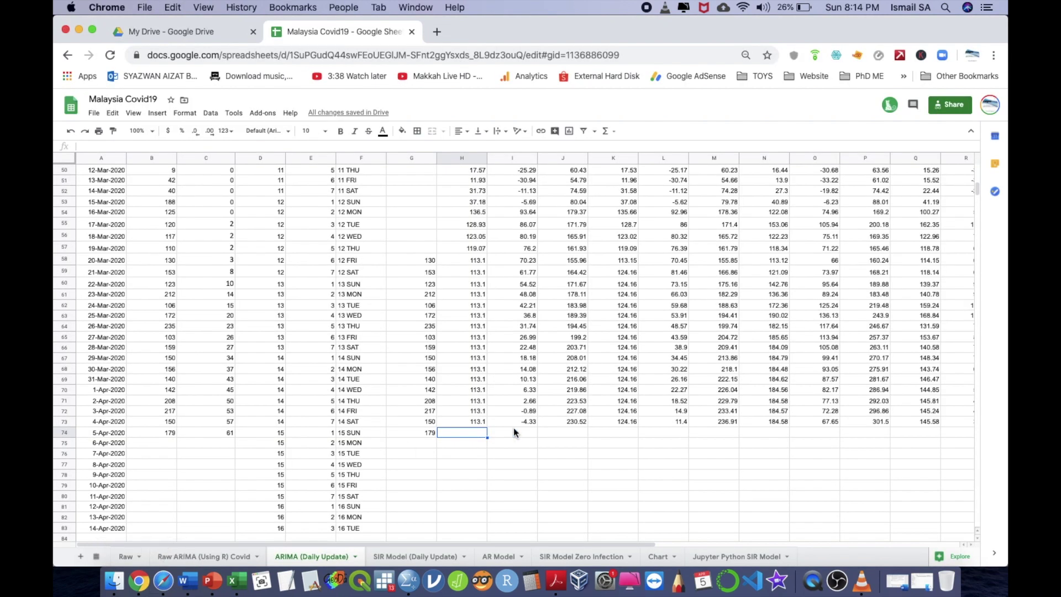
{"action": "scroll", "coordinate": [513, 426], "scroll_direction": "up", "scroll_amount": 15}
{"action": "scroll", "coordinate": [513, 427], "scroll_direction": "left", "scroll_amount": 5}
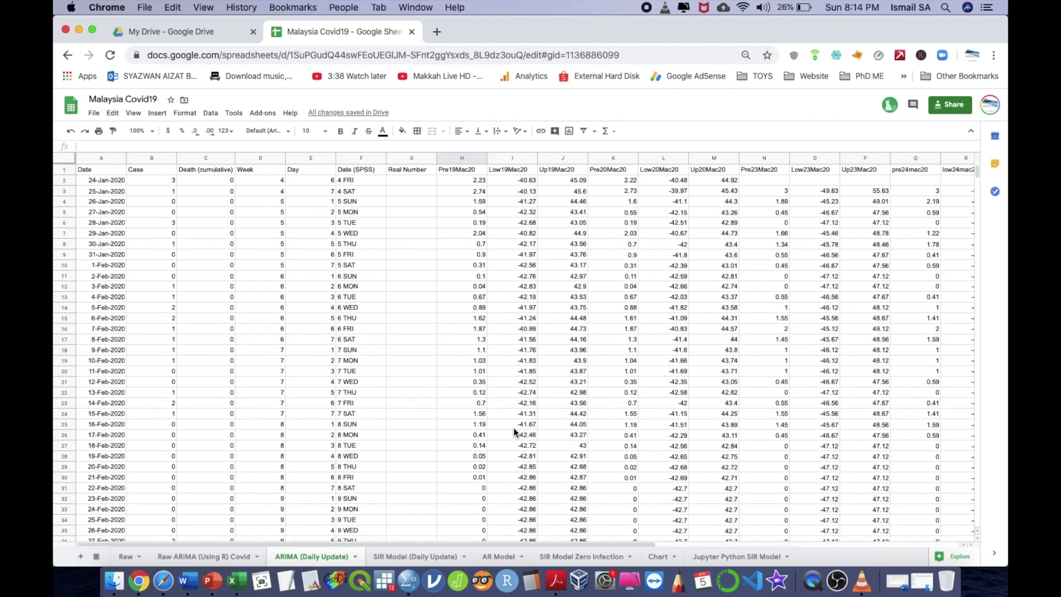
{"action": "scroll", "coordinate": [513, 428], "scroll_direction": "right", "scroll_amount": 5}
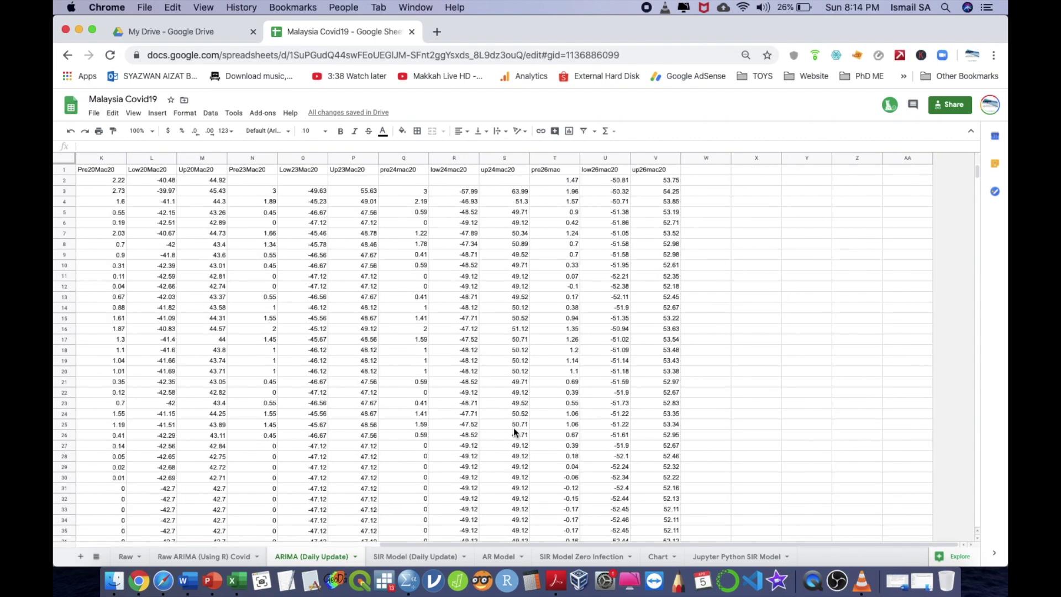
{"action": "left_click", "coordinate": [711, 185]}
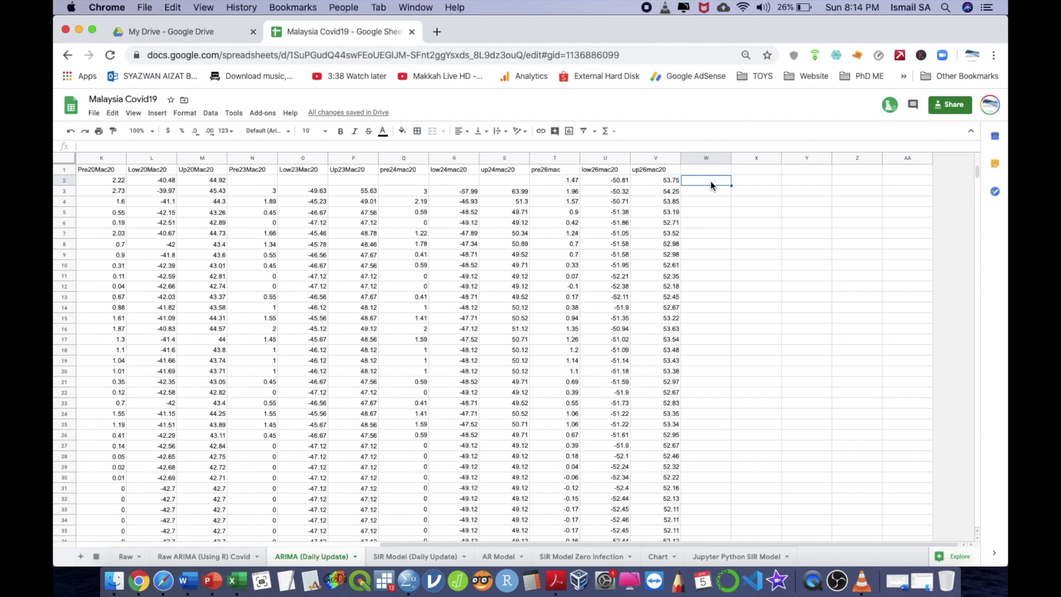
{"action": "key", "text": "super+v"}
- Head columns W, X and Y as pre4apr20, low4apr20 and up4apr20
{"action": "left_click", "coordinate": [715, 170]}
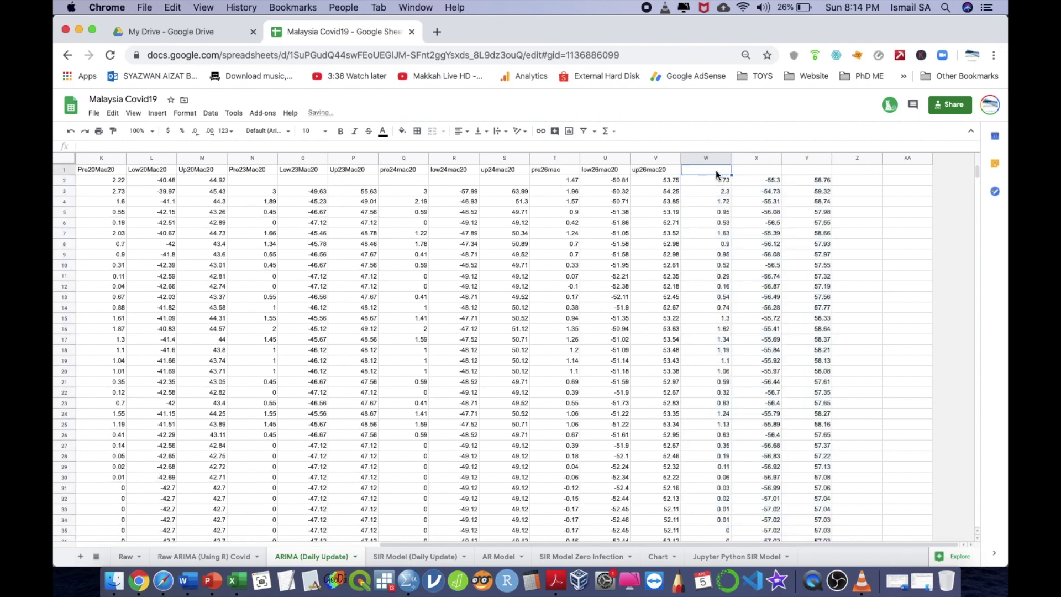
{"action": "type", "text": "pre4apr20"}
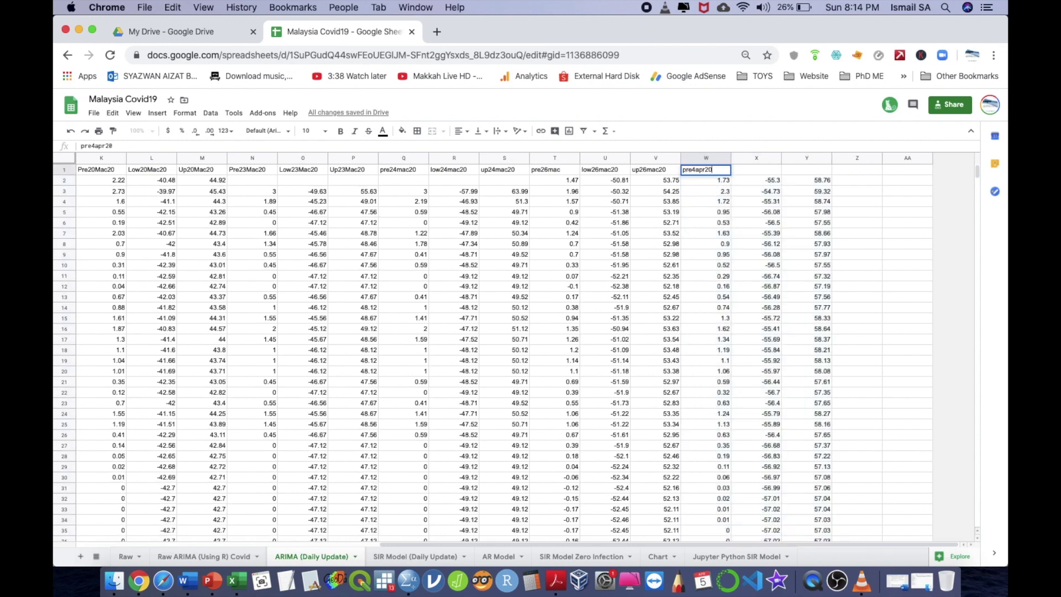
{"action": "key", "text": "Tab"}
{"action": "type", "text": "low4apr2"}
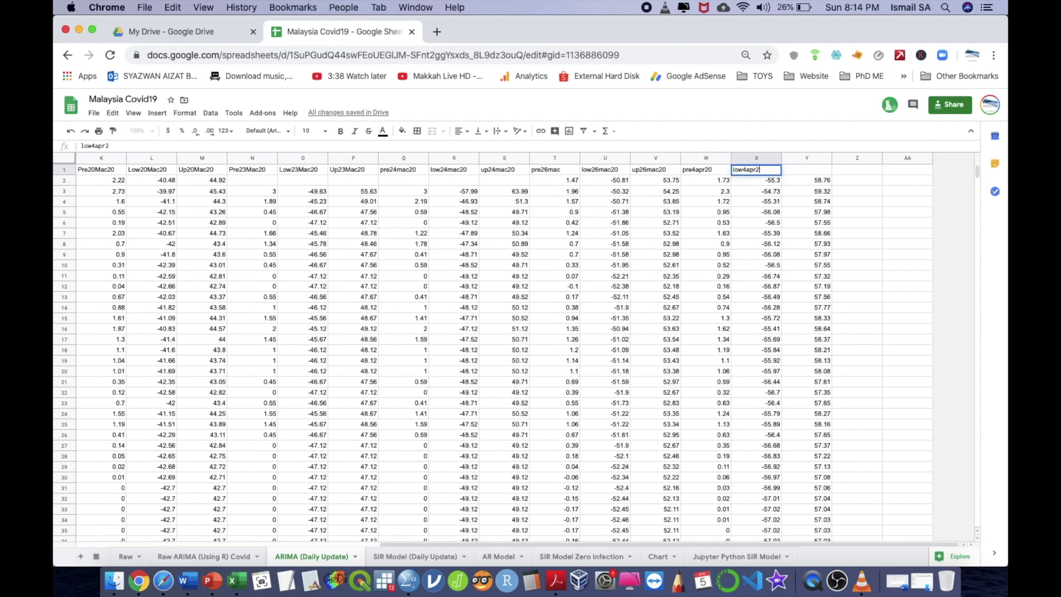
{"action": "type", "text": "0"}
{"action": "key", "text": "Tab"}
{"action": "type", "text": "up4apr"}
{"action": "key", "text": "Return"}
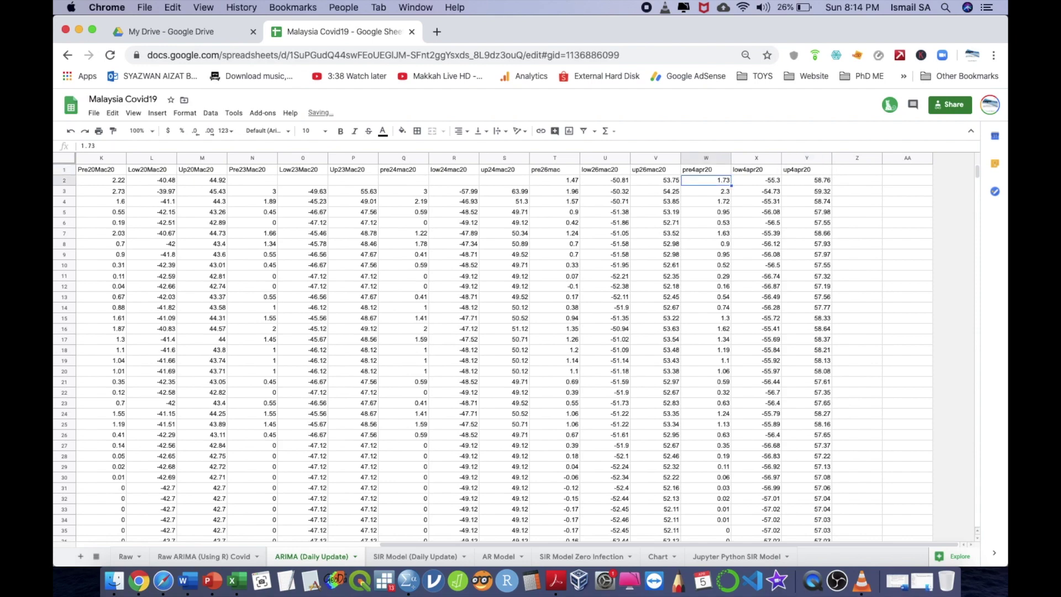
{"action": "scroll", "coordinate": [718, 167], "scroll_direction": "down", "scroll_amount": 12}
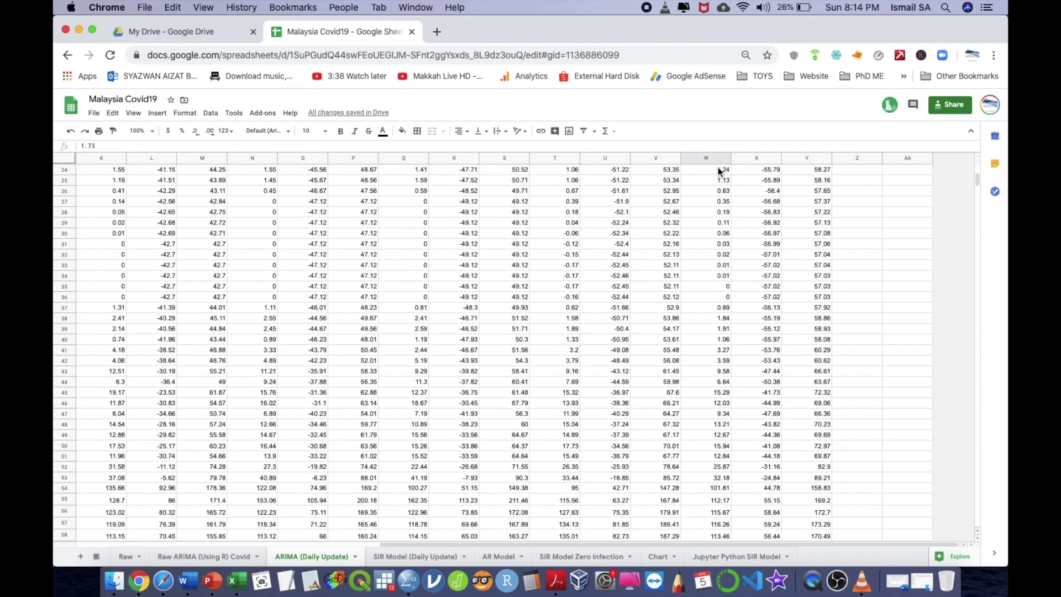
{"action": "scroll", "coordinate": [717, 167], "scroll_direction": "down", "scroll_amount": 6}
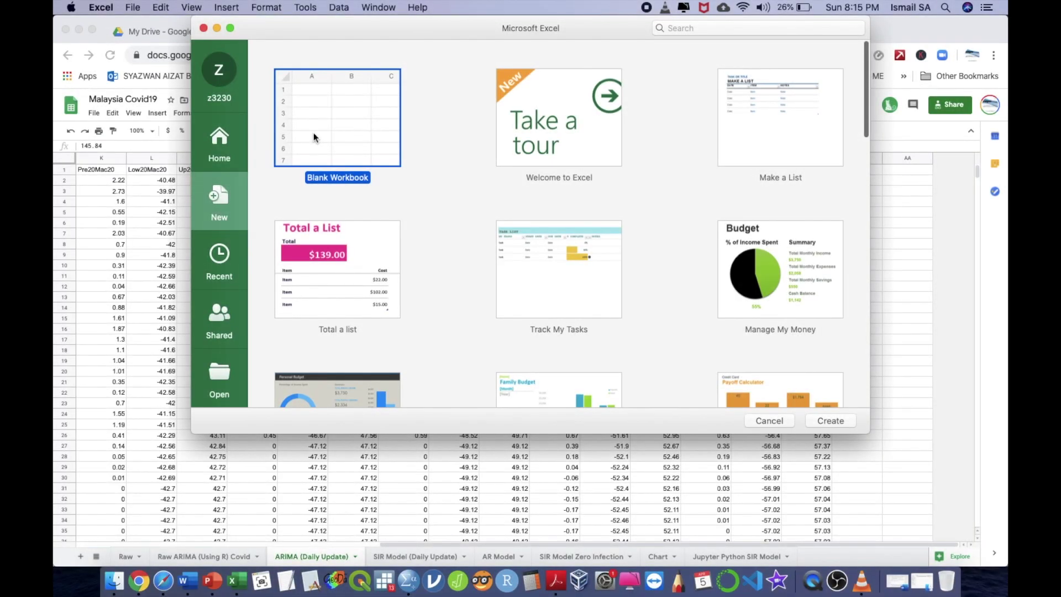
- Create a new blank Excel workbook, Book2
{"action": "double_click", "coordinate": [313, 132]}
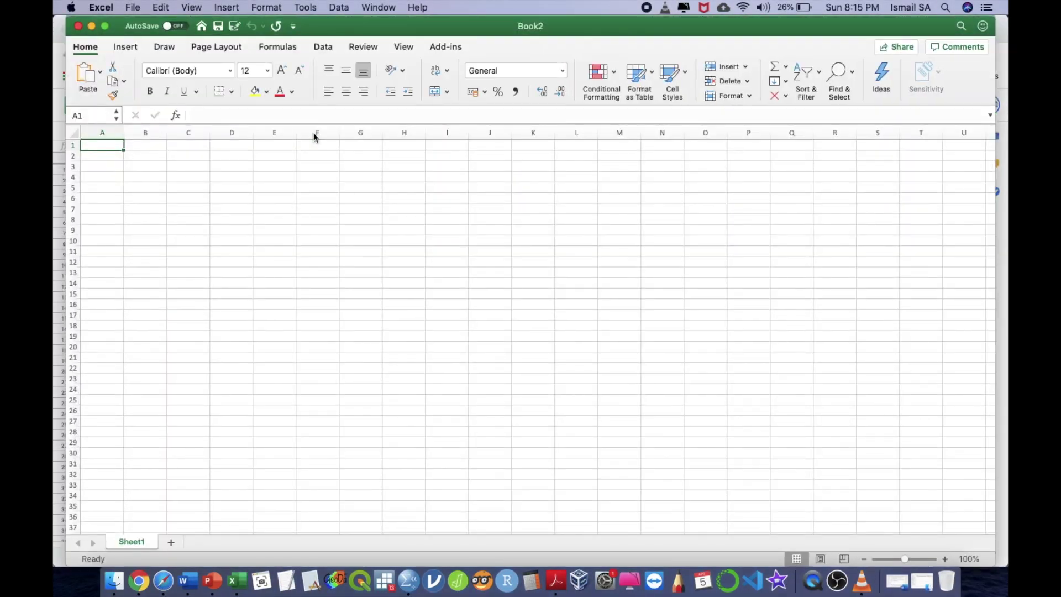
{"action": "key", "text": "ctrl+Up"}
{"action": "left_click", "coordinate": [393, 362]}
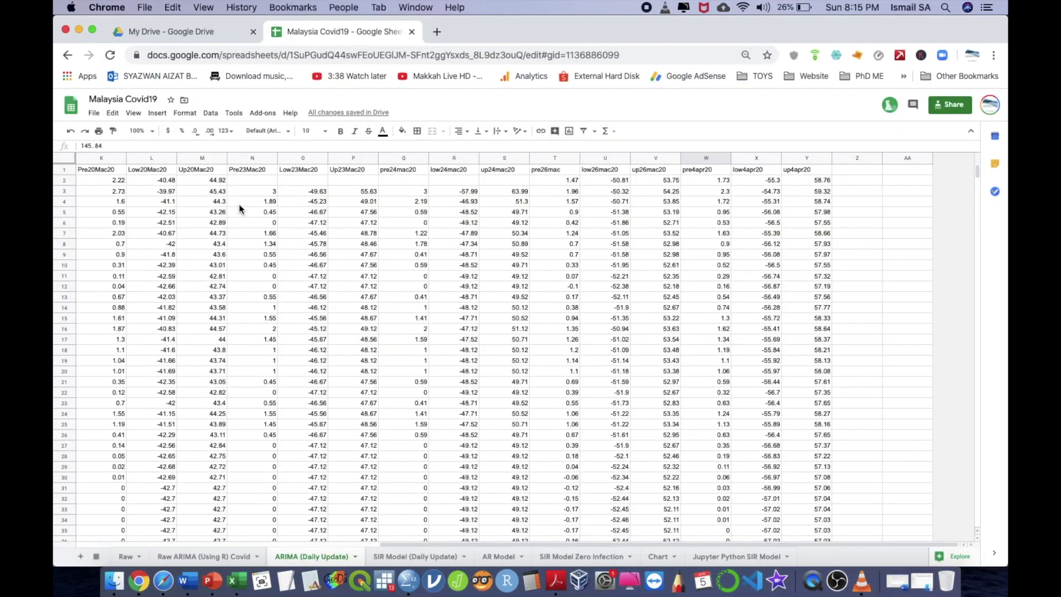
- Copy the Date and Case columns A1:B83 from the Google Sheet
{"action": "left_click_drag", "start_coordinate": [105, 172], "coordinate": [144, 170]}
{"action": "scroll", "coordinate": [179, 238], "scroll_direction": "down", "scroll_amount": 10}
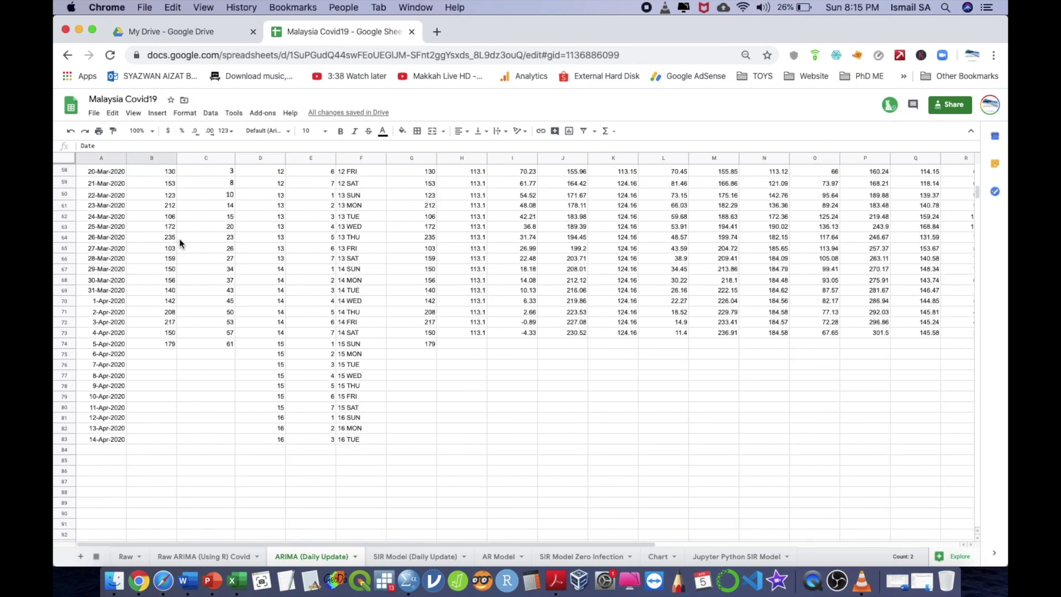
{"action": "left_click", "coordinate": [161, 439], "text": "shift"}
{"action": "key", "text": "super+c"}
- Paste the Date and Case columns into cell A1 of Book2
{"action": "key", "text": "ctrl+Up"}
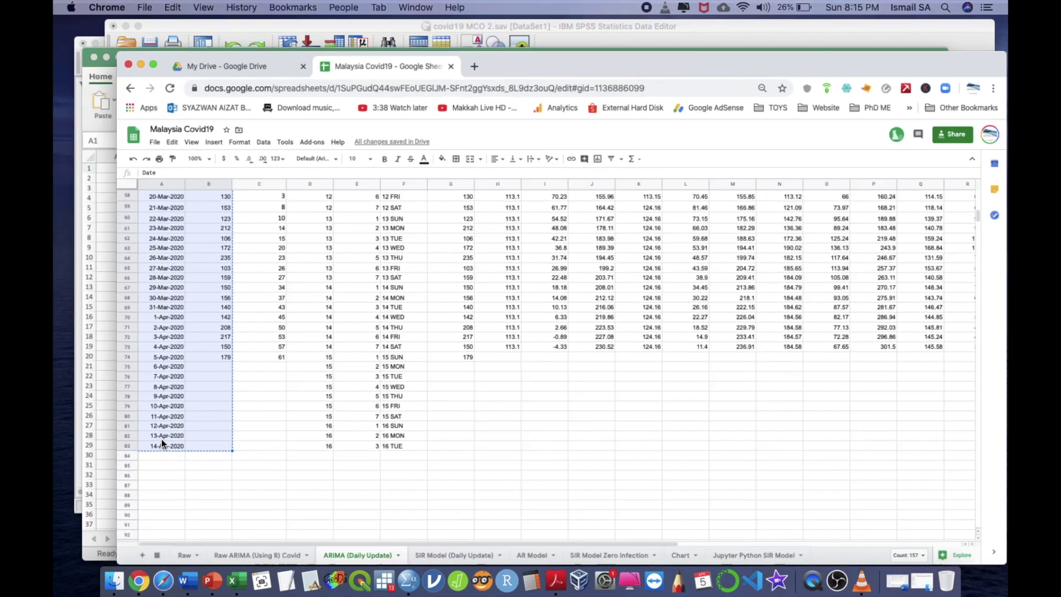
{"action": "left_click", "coordinate": [393, 370]}
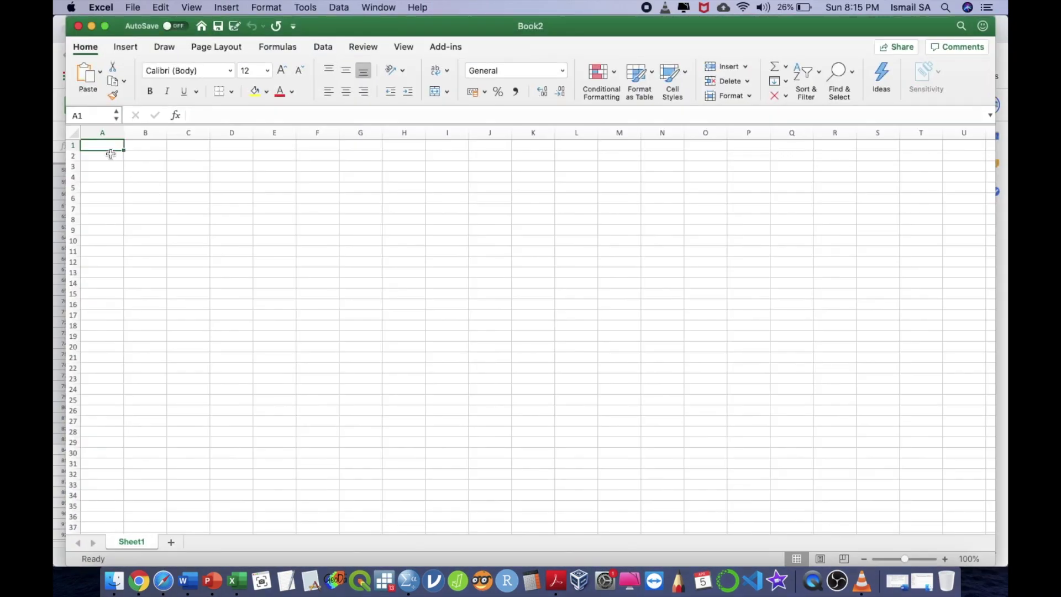
{"action": "key", "text": "super+v"}
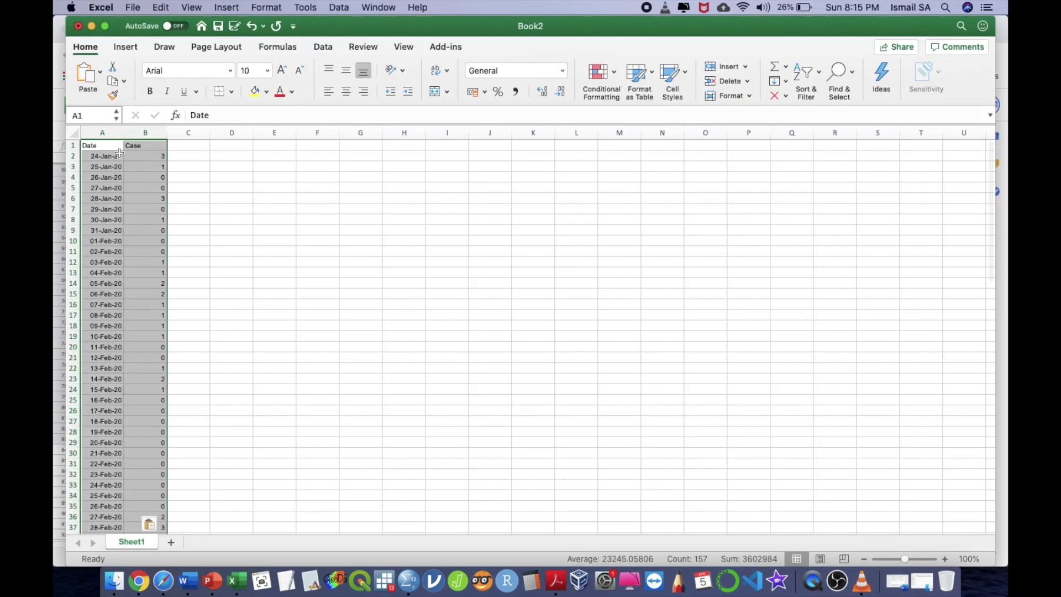
{"action": "key", "text": "Right"}
{"action": "scroll", "coordinate": [212, 209], "scroll_direction": "down", "scroll_amount": 5}
{"action": "scroll", "coordinate": [211, 210], "scroll_direction": "down", "scroll_amount": 10}
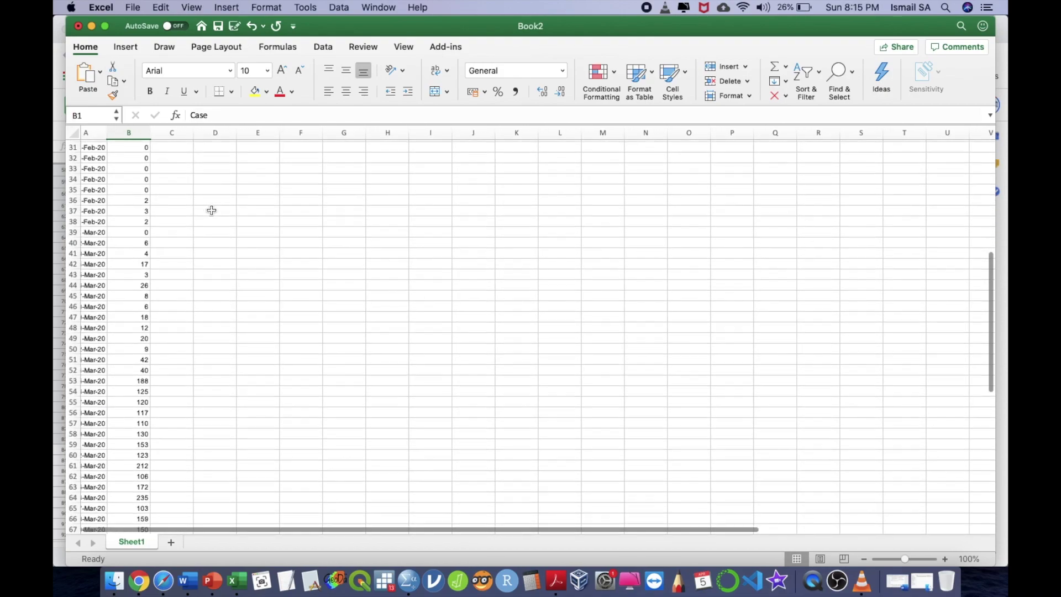
{"action": "key", "text": "ctrl+Up"}
{"action": "left_click", "coordinate": [347, 287]}
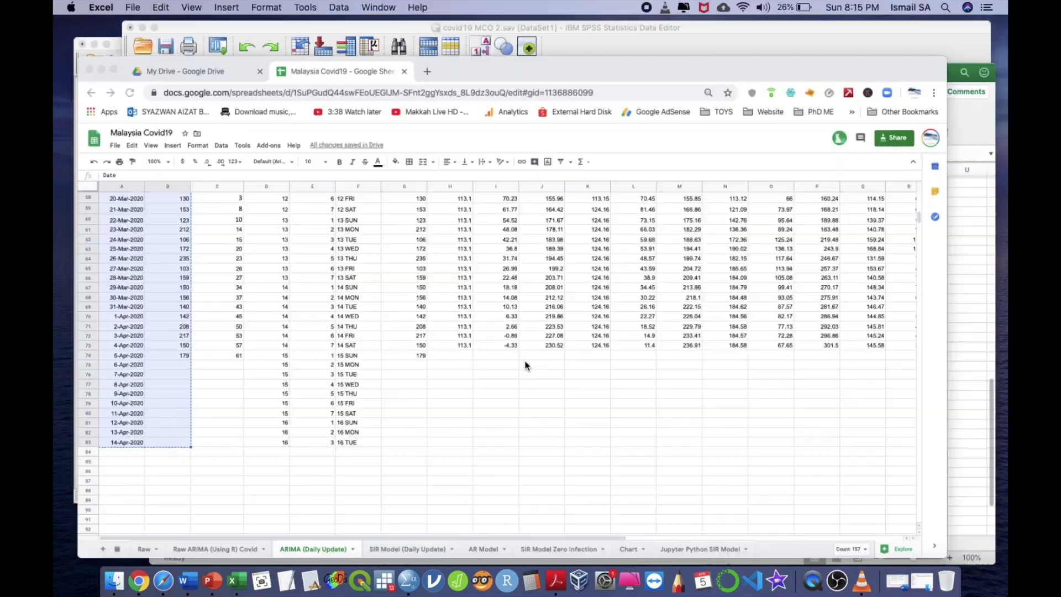
- Copy the pre4apr20, low4apr20 and up4apr20 columns with headers down to row 83
{"action": "scroll", "coordinate": [704, 332], "scroll_direction": "right", "scroll_amount": 10}
{"action": "scroll", "coordinate": [704, 330], "scroll_direction": "down", "scroll_amount": 1}
{"action": "scroll", "coordinate": [704, 330], "scroll_direction": "up", "scroll_amount": 15}
{"action": "scroll", "coordinate": [703, 330], "scroll_direction": "left", "scroll_amount": 1}
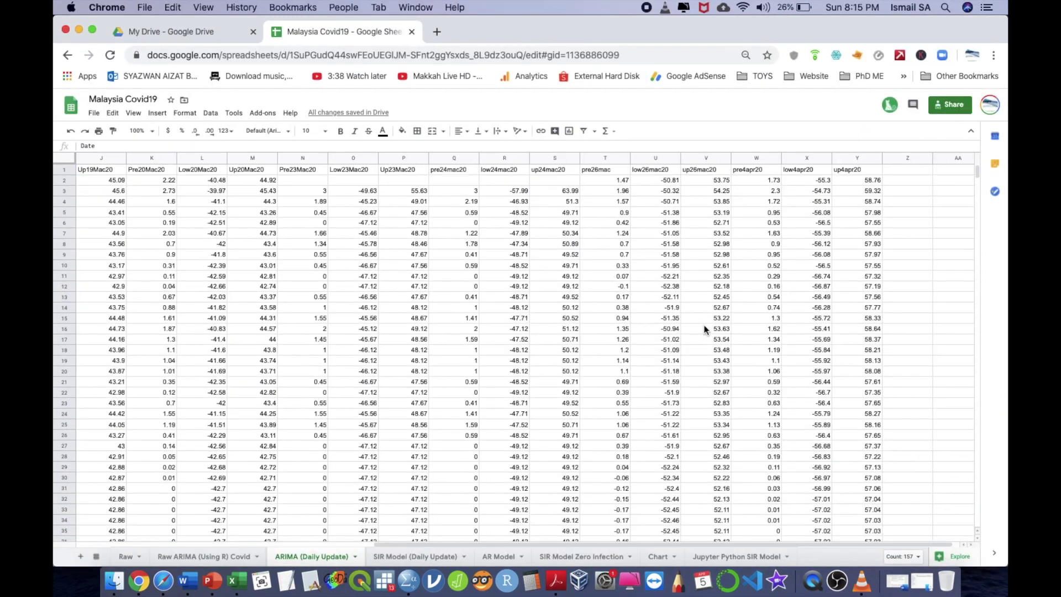
{"action": "left_click_drag", "start_coordinate": [767, 168], "coordinate": [856, 166]}
{"action": "scroll", "coordinate": [873, 269], "scroll_direction": "down", "scroll_amount": 3}
{"action": "scroll", "coordinate": [873, 270], "scroll_direction": "down", "scroll_amount": 15}
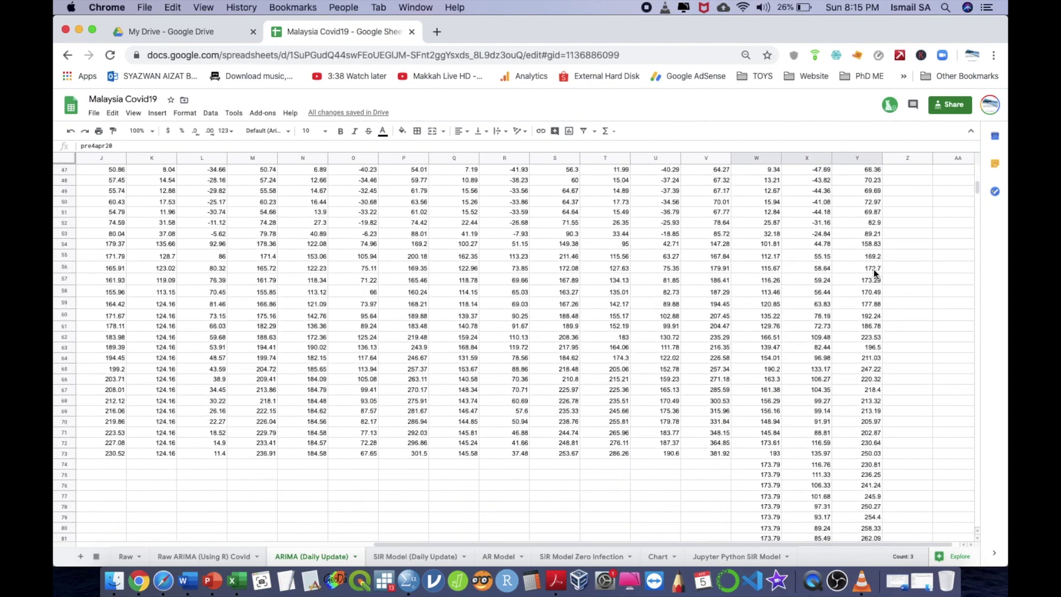
{"action": "left_click", "coordinate": [877, 372], "text": "shift"}
{"action": "key", "text": "super+c"}
- Paste the three forecast columns into Book2 at C1, filling C1:E83
{"action": "key", "text": "ctrl+Up"}
{"action": "left_click", "coordinate": [260, 342]}
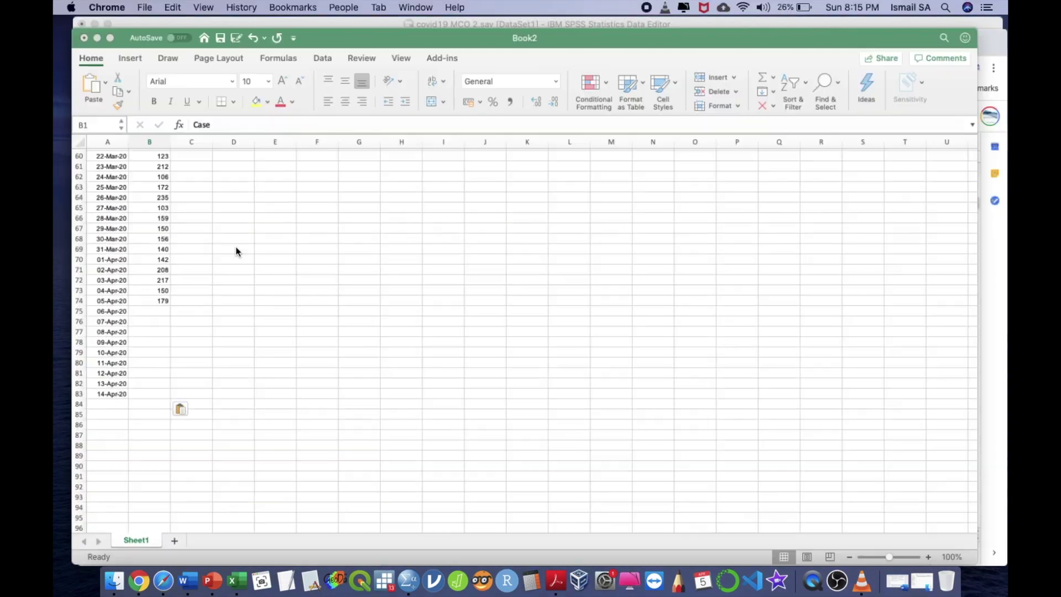
{"action": "scroll", "coordinate": [224, 190], "scroll_direction": "up", "scroll_amount": 12}
{"action": "left_click", "coordinate": [190, 147]}
{"action": "key", "text": "super+v"}
{"action": "left_click", "coordinate": [274, 190]}
- Check the pasted data, selecting the empty Case cells B75:B83, then return to A1
{"action": "scroll", "coordinate": [232, 183], "scroll_direction": "down", "scroll_amount": 2}
{"action": "scroll", "coordinate": [182, 171], "scroll_direction": "up", "scroll_amount": 3}
{"action": "scroll", "coordinate": [182, 166], "scroll_direction": "up", "scroll_amount": 1}
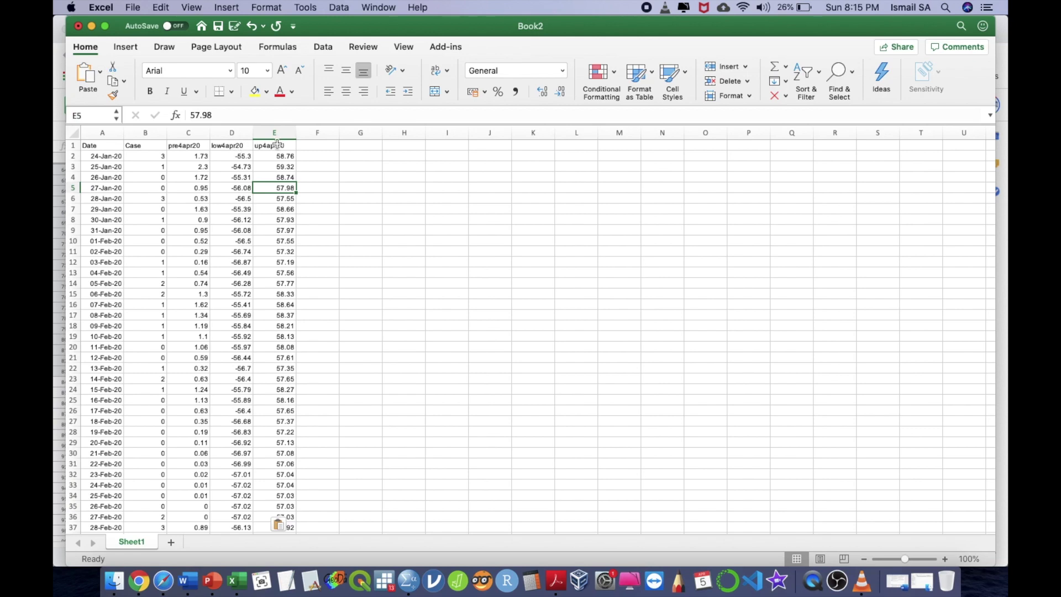
{"action": "scroll", "coordinate": [285, 280], "scroll_direction": "down", "scroll_amount": 20}
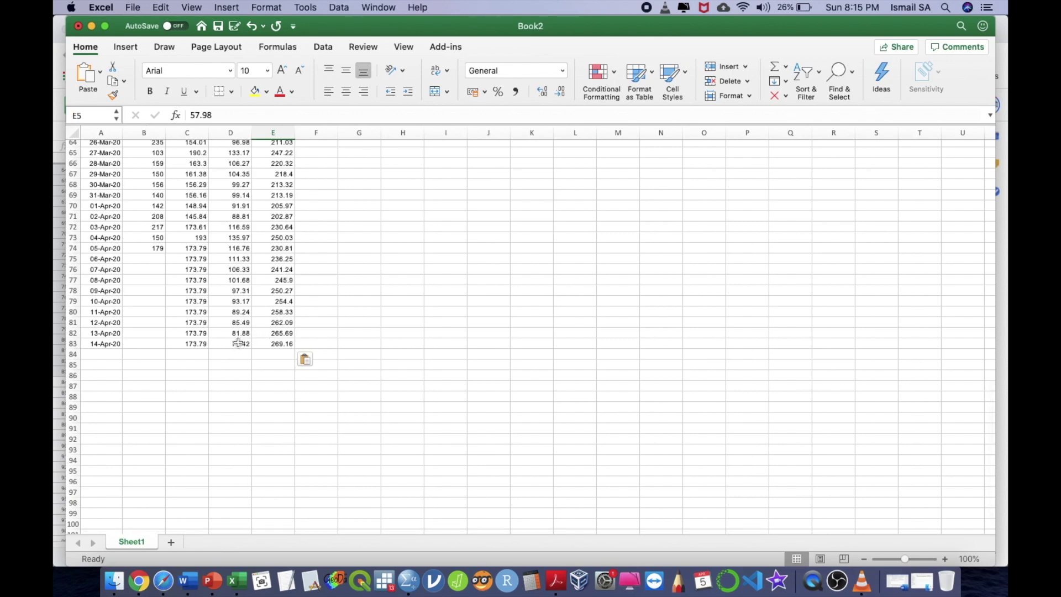
{"action": "left_click", "coordinate": [154, 257]}
{"action": "left_click", "coordinate": [147, 345], "text": "shift"}
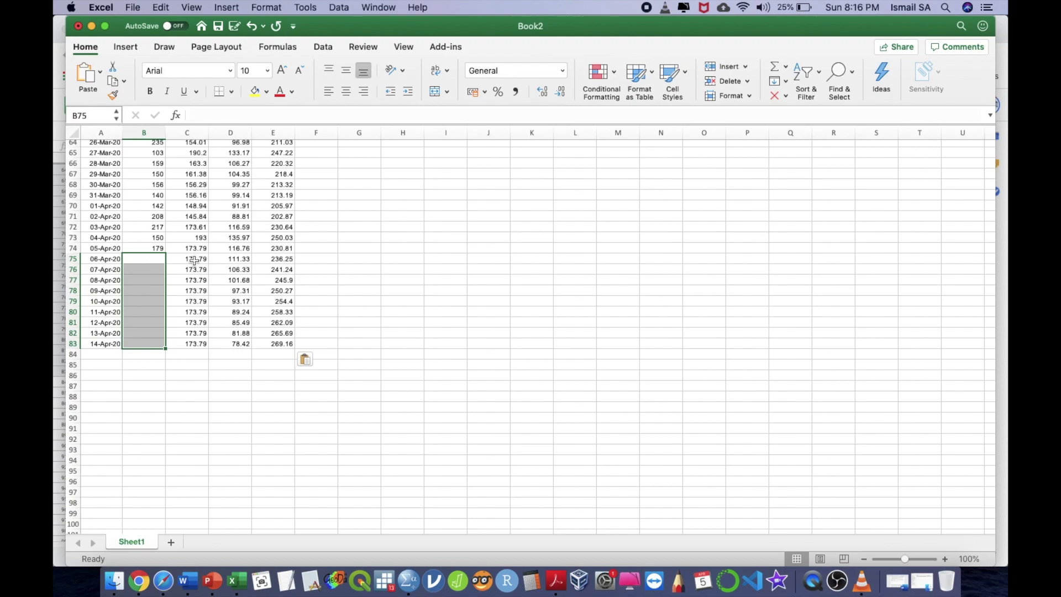
{"action": "scroll", "coordinate": [195, 260], "scroll_direction": "up", "scroll_amount": 20}
{"action": "left_click", "coordinate": [97, 147]}
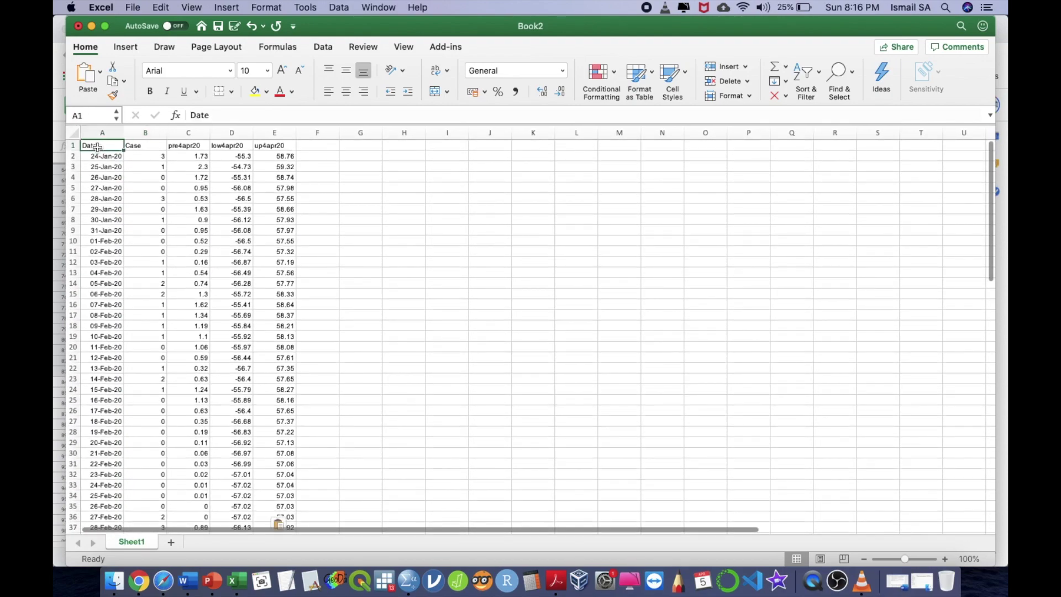
{"action": "left_click_drag", "start_coordinate": [117, 146], "coordinate": [143, 146]}
{"action": "scroll", "coordinate": [134, 223], "scroll_direction": "down", "scroll_amount": 2}
- Insert a clustered column chart of the Date and Case data in A1:B74
{"action": "scroll", "coordinate": [134, 223], "scroll_direction": "down", "scroll_amount": 20}
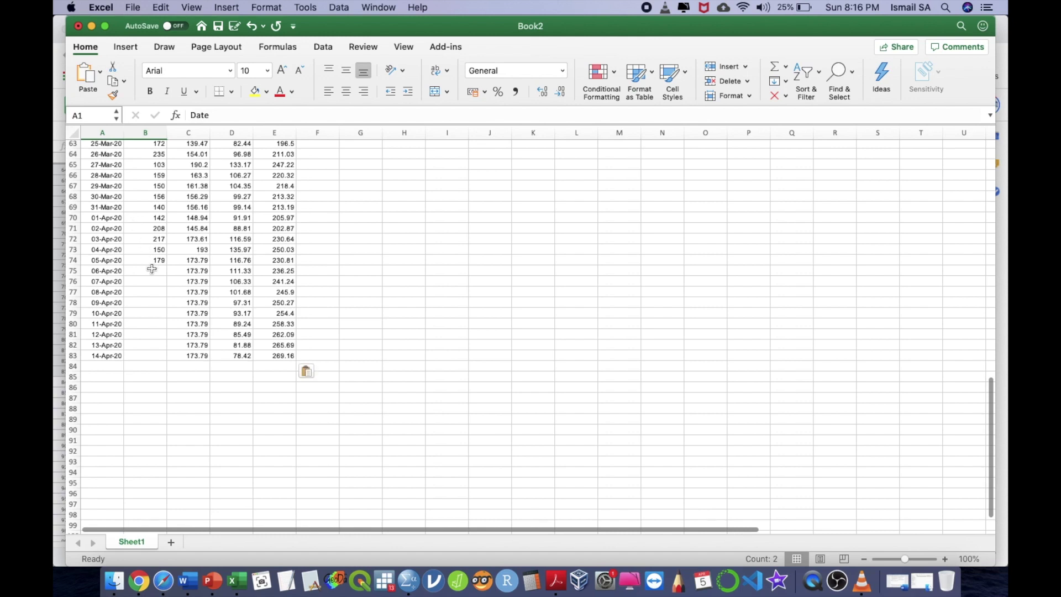
{"action": "left_click", "coordinate": [160, 257], "text": "shift"}
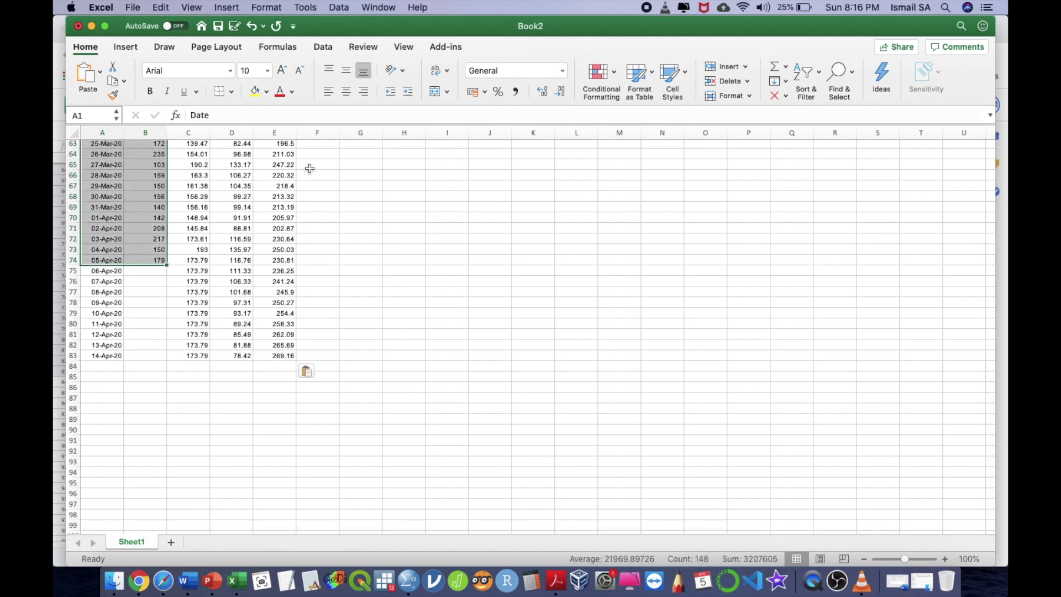
{"action": "left_click", "coordinate": [125, 48]}
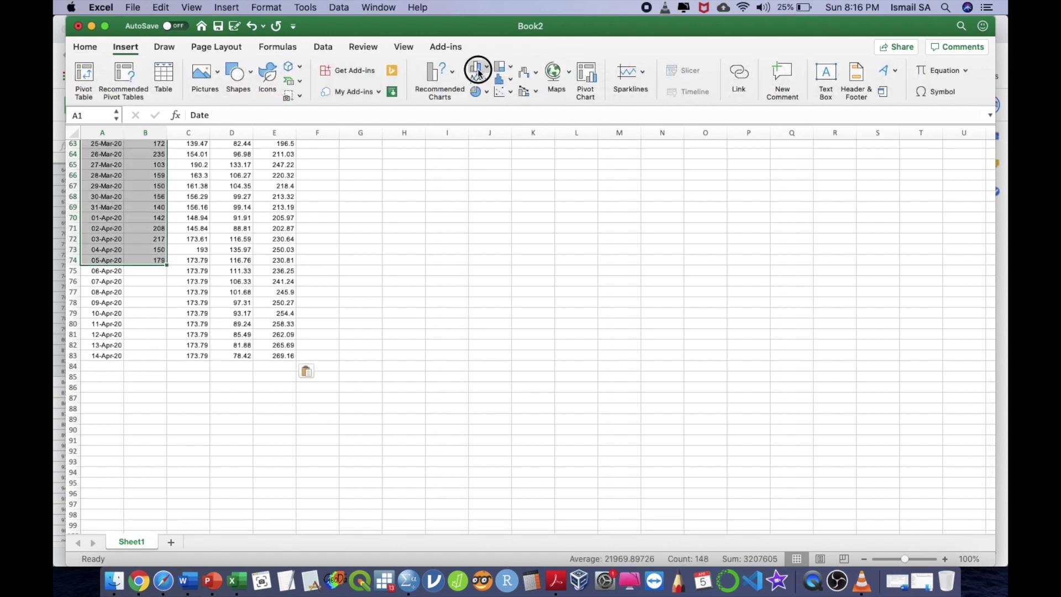
{"action": "left_click", "coordinate": [478, 68]}
{"action": "left_click", "coordinate": [502, 153]}
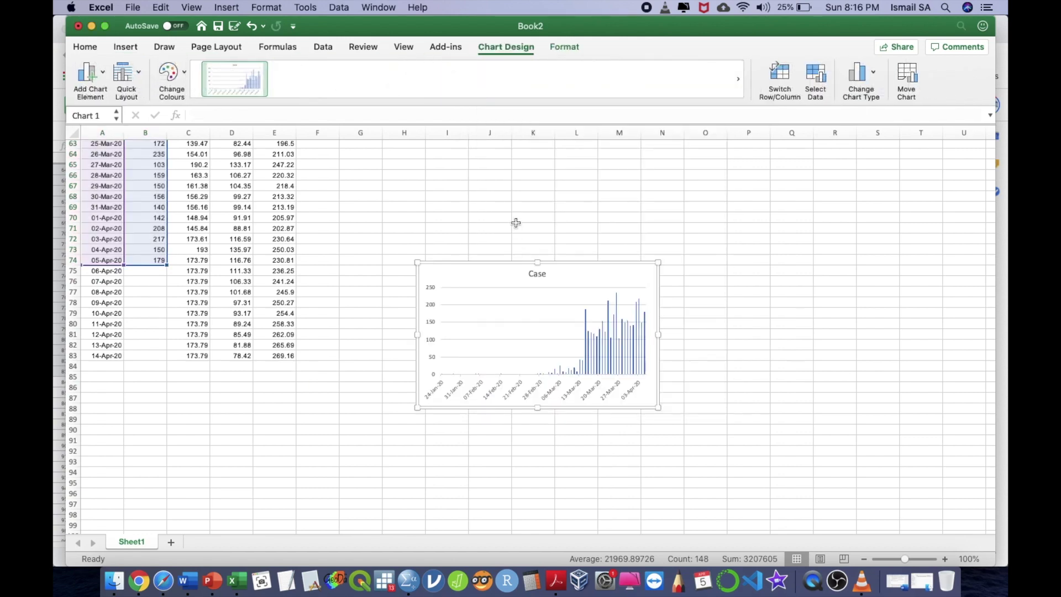
- Enlarge the chart and extend its data range down to row 83
{"action": "left_click_drag", "start_coordinate": [658, 407], "coordinate": [771, 334]}
{"action": "left_click_drag", "start_coordinate": [167, 265], "coordinate": [167, 359]}
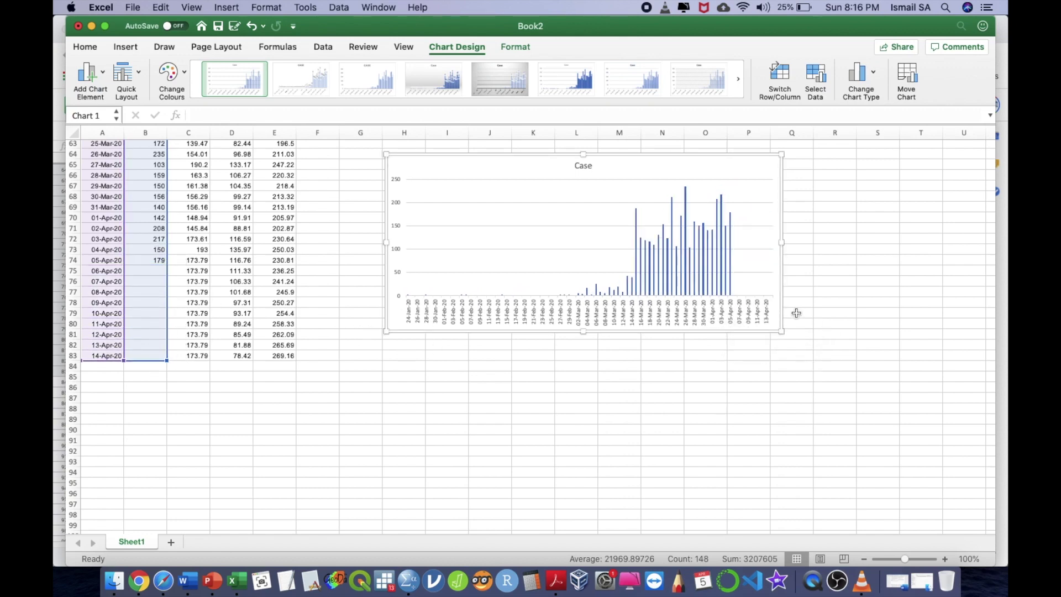
{"action": "left_click", "coordinate": [825, 318]}
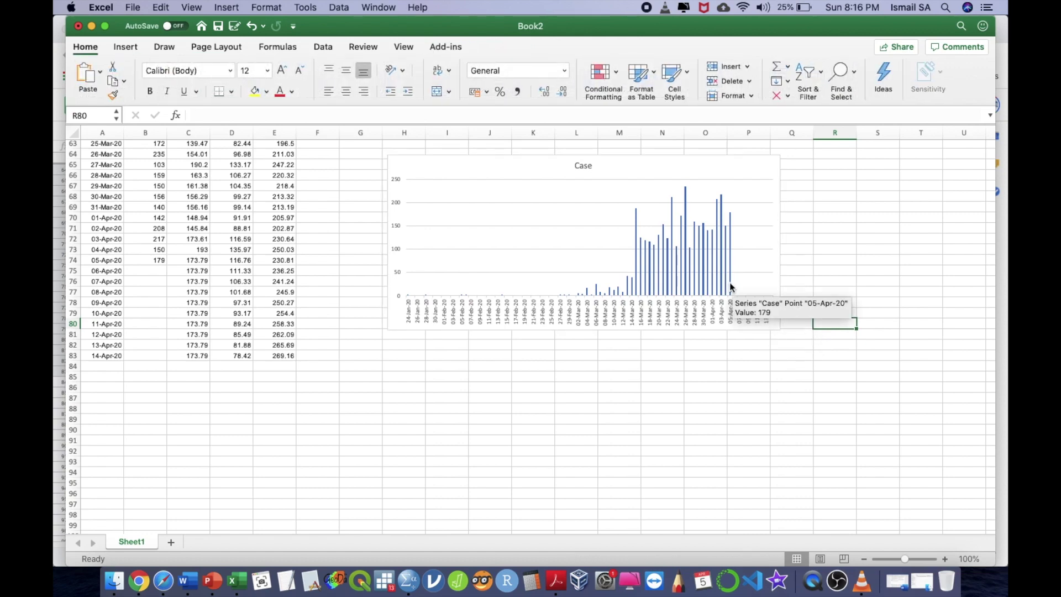
{"action": "left_click", "coordinate": [730, 283]}
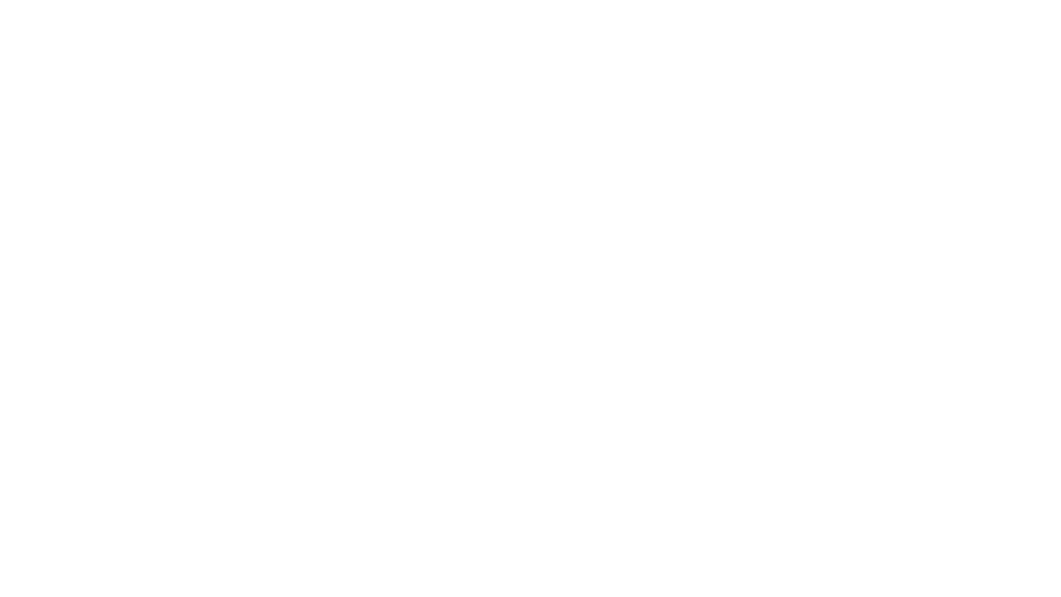
- Add a second chart series with dates A2:A83 as its axis labels
{"action": "scroll", "coordinate": [729, 287], "scroll_direction": "up", "scroll_amount": 2}
{"action": "right_click", "coordinate": [649, 254]}
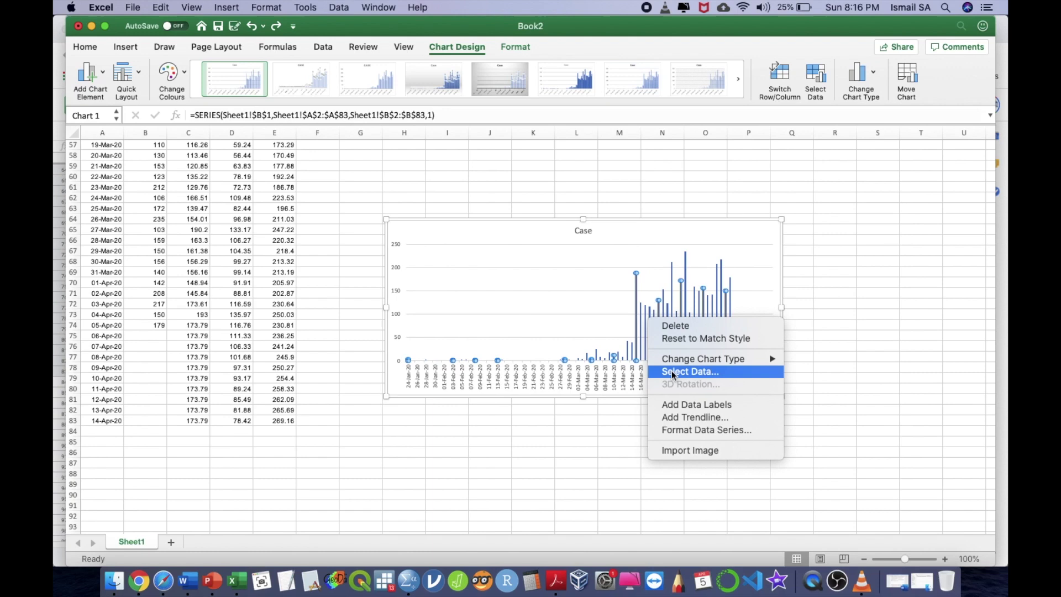
{"action": "left_click", "coordinate": [672, 372]}
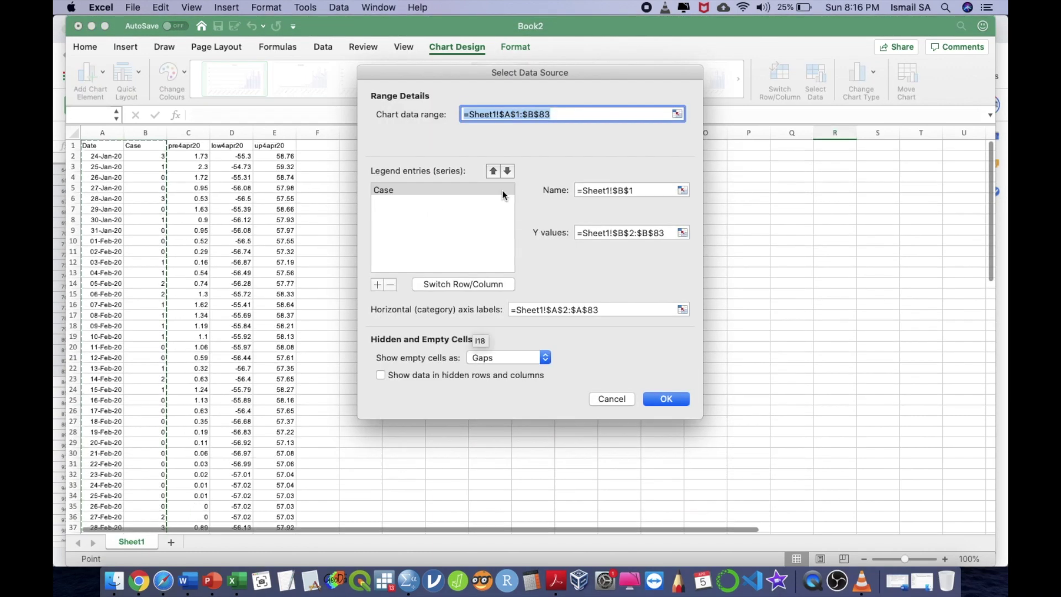
{"action": "left_click", "coordinate": [376, 285]}
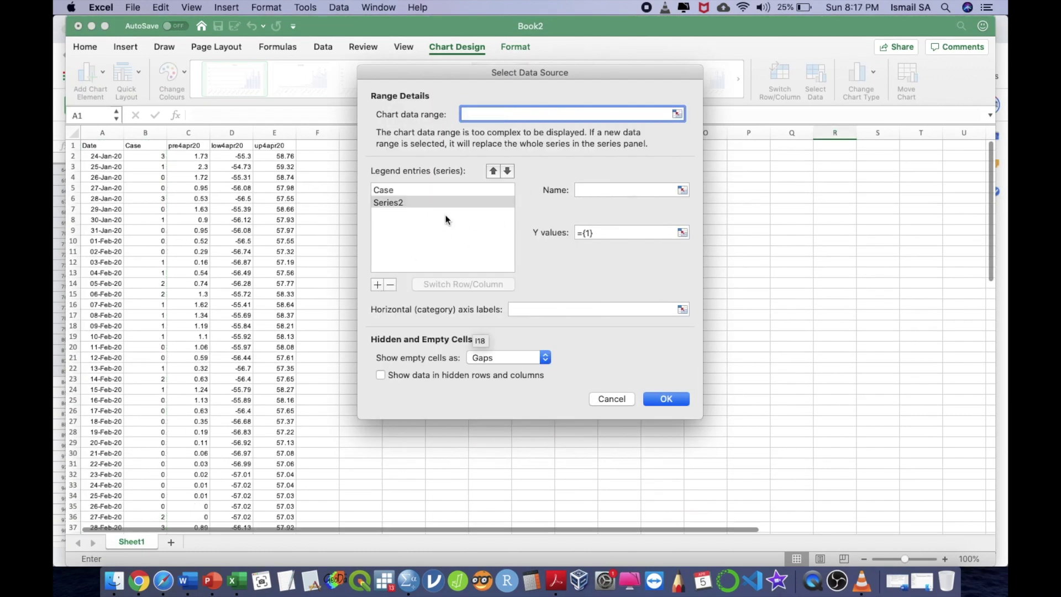
{"action": "left_click", "coordinate": [432, 202]}
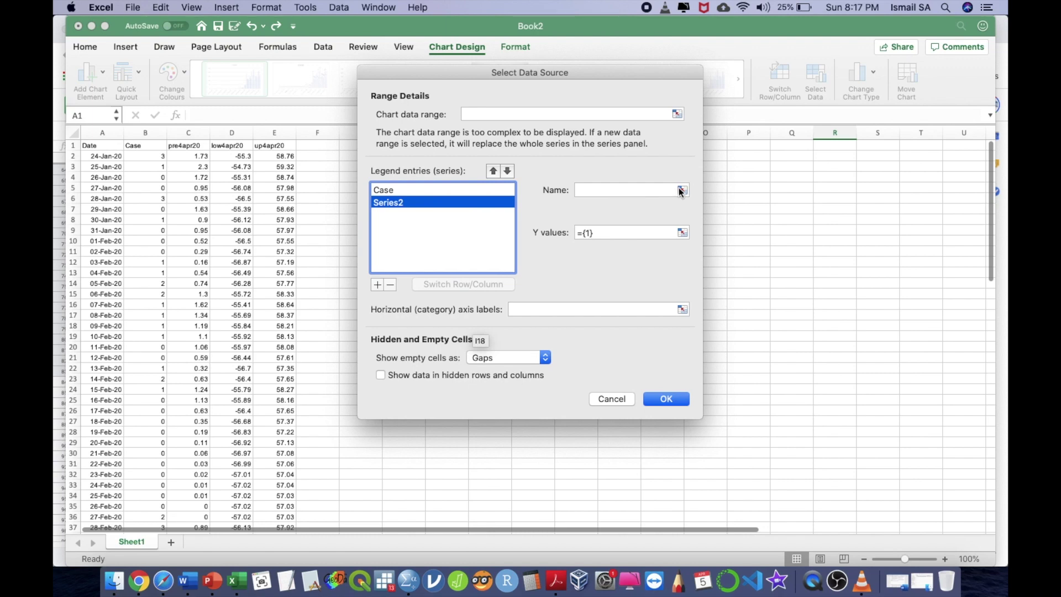
{"action": "left_click", "coordinate": [681, 311]}
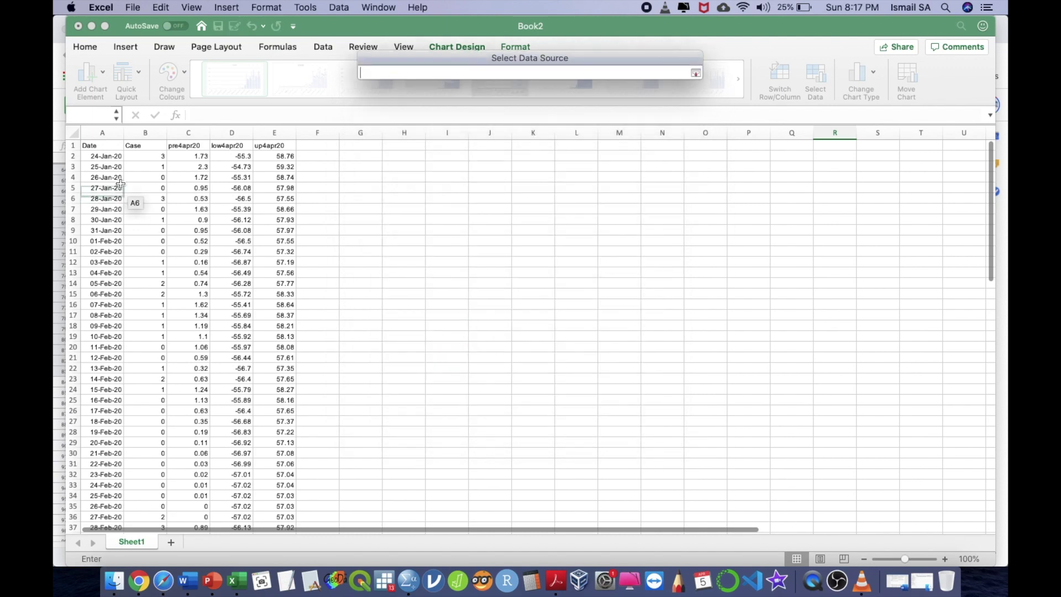
{"action": "left_click_drag", "start_coordinate": [103, 156], "coordinate": [109, 185]}
{"action": "scroll", "coordinate": [89, 268], "scroll_direction": "down", "scroll_amount": 15}
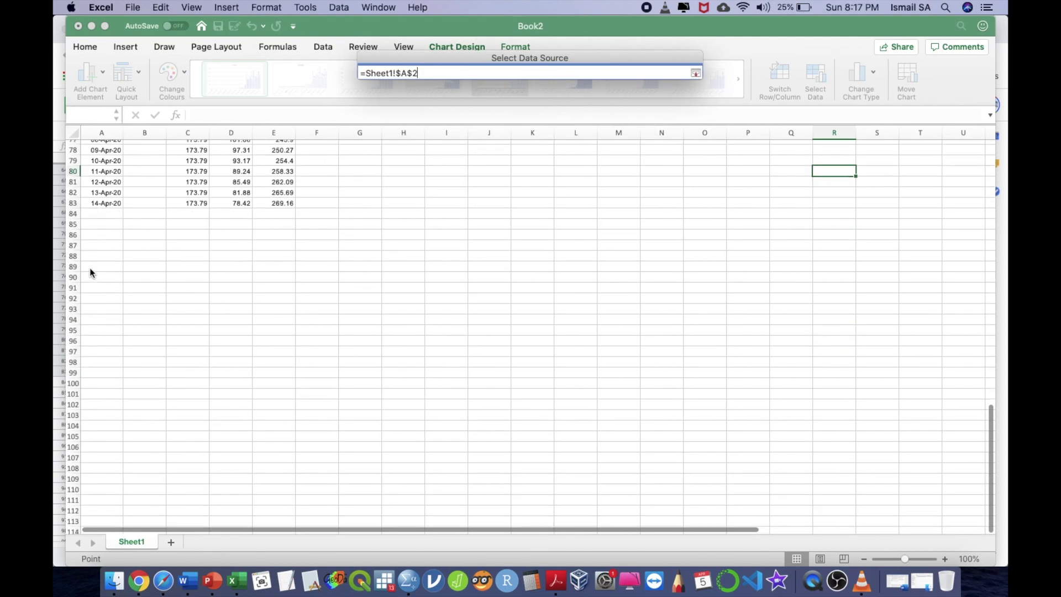
{"action": "left_click_drag", "start_coordinate": [107, 194], "coordinate": [105, 202]}
{"action": "left_click", "coordinate": [695, 73]}
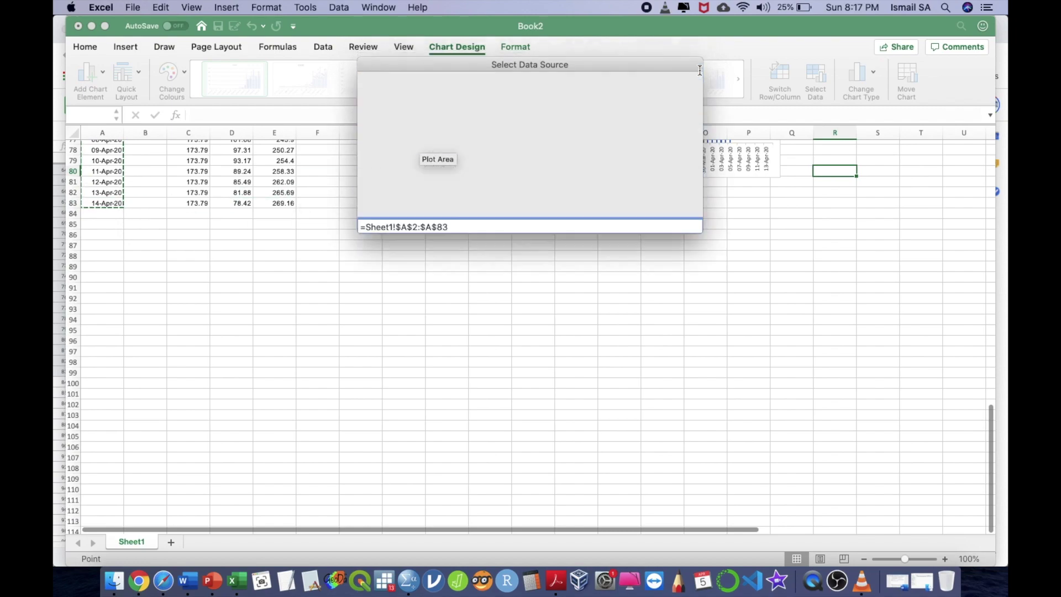
- Set the second series' values to C2:C83 and apply it to the chart
{"action": "left_click", "coordinate": [683, 237]}
{"action": "scroll", "coordinate": [351, 271], "scroll_direction": "up", "scroll_amount": 15}
{"action": "left_click", "coordinate": [190, 157]}
{"action": "scroll", "coordinate": [207, 298], "scroll_direction": "down", "scroll_amount": 15}
{"action": "left_click", "coordinate": [201, 248], "text": "shift"}
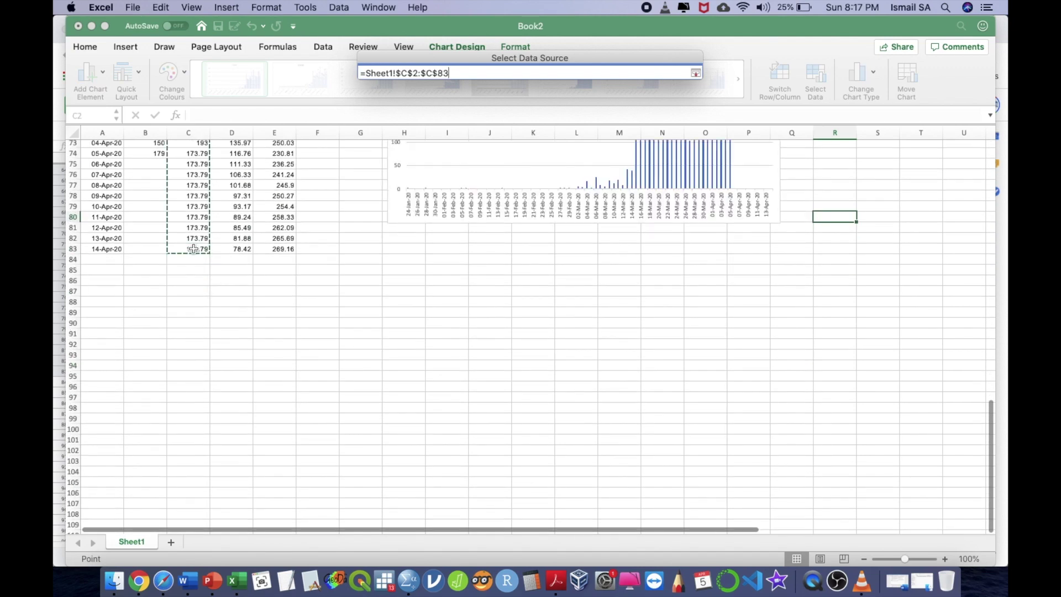
{"action": "left_click", "coordinate": [695, 72]}
{"action": "left_click", "coordinate": [665, 399]}
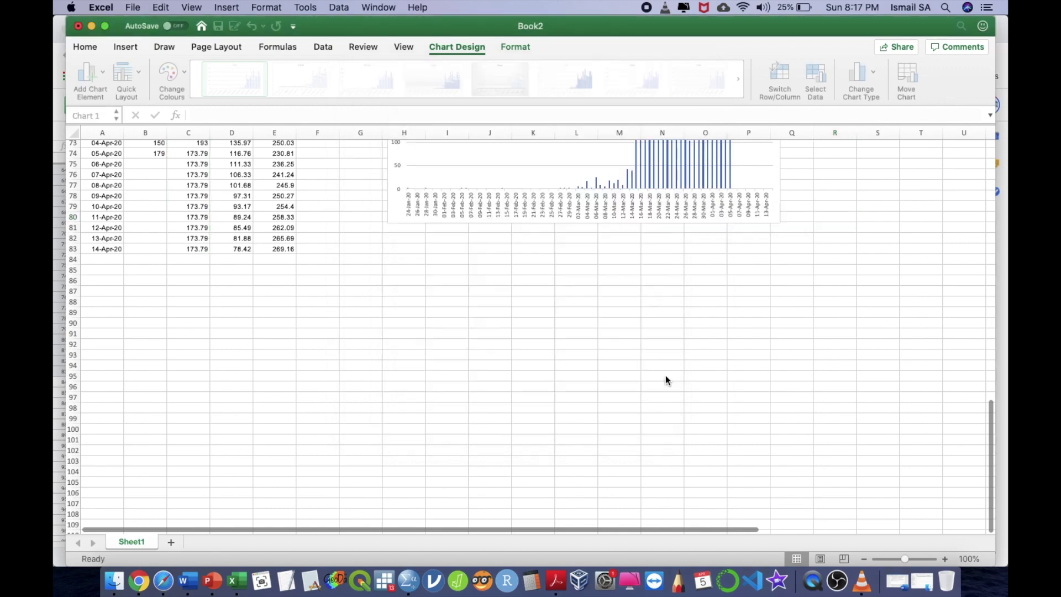
{"action": "scroll", "coordinate": [671, 322], "scroll_direction": "up", "scroll_amount": 7}
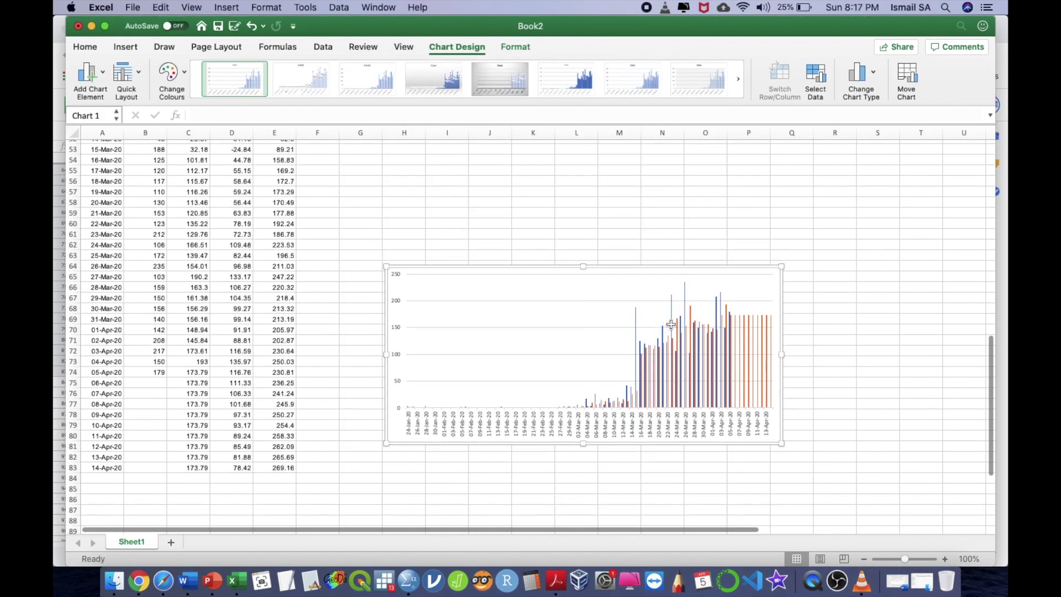
- Change the pre4apr20 forecast series to a line, then widen and reposition the chart
{"action": "left_click", "coordinate": [752, 348]}
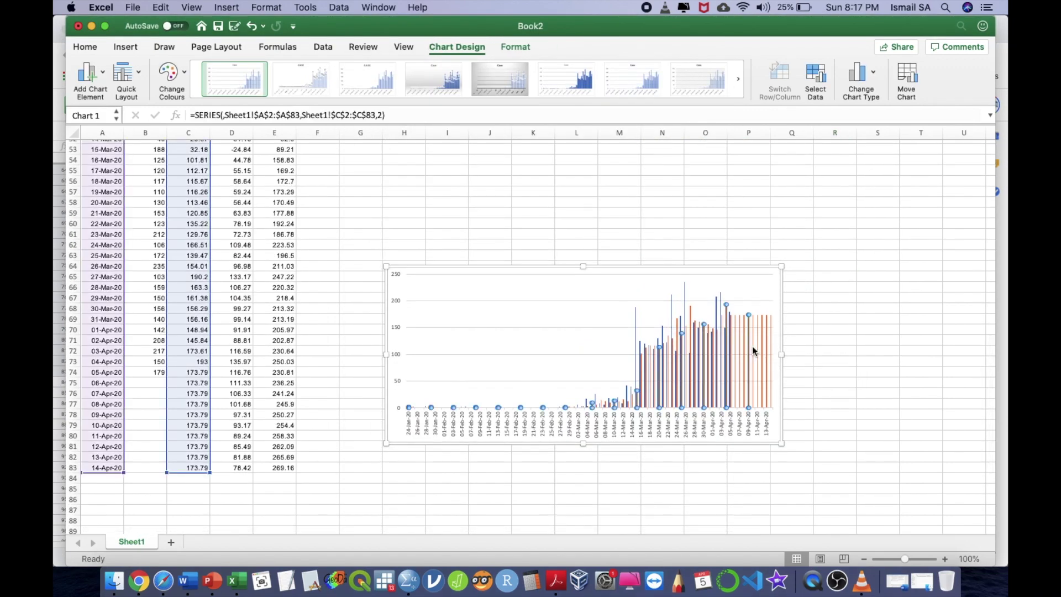
{"action": "left_click", "coordinate": [871, 81]}
{"action": "mouse_move", "coordinate": [884, 110]}
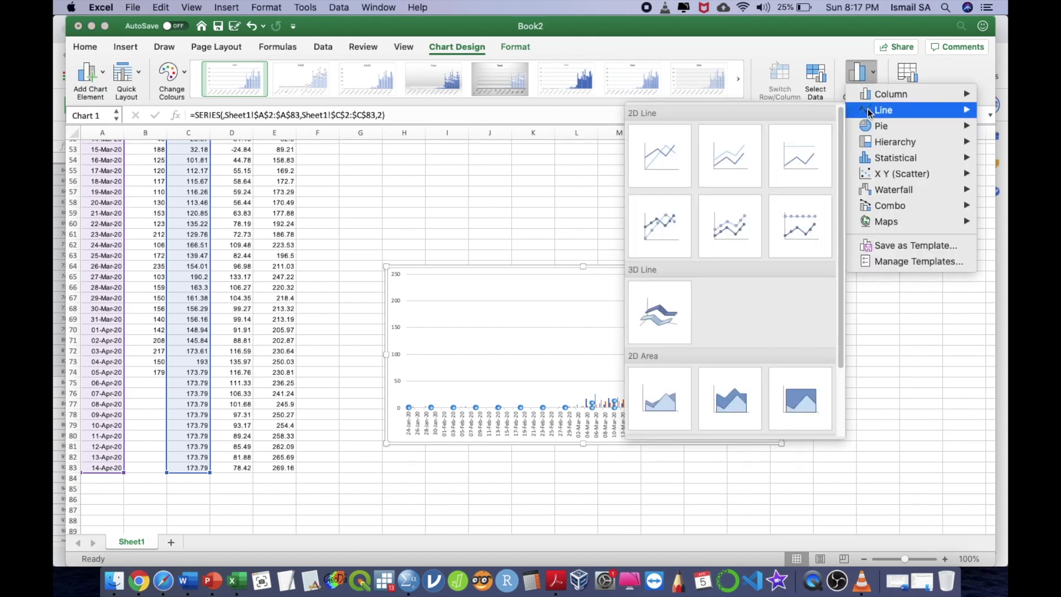
{"action": "left_click", "coordinate": [663, 153]}
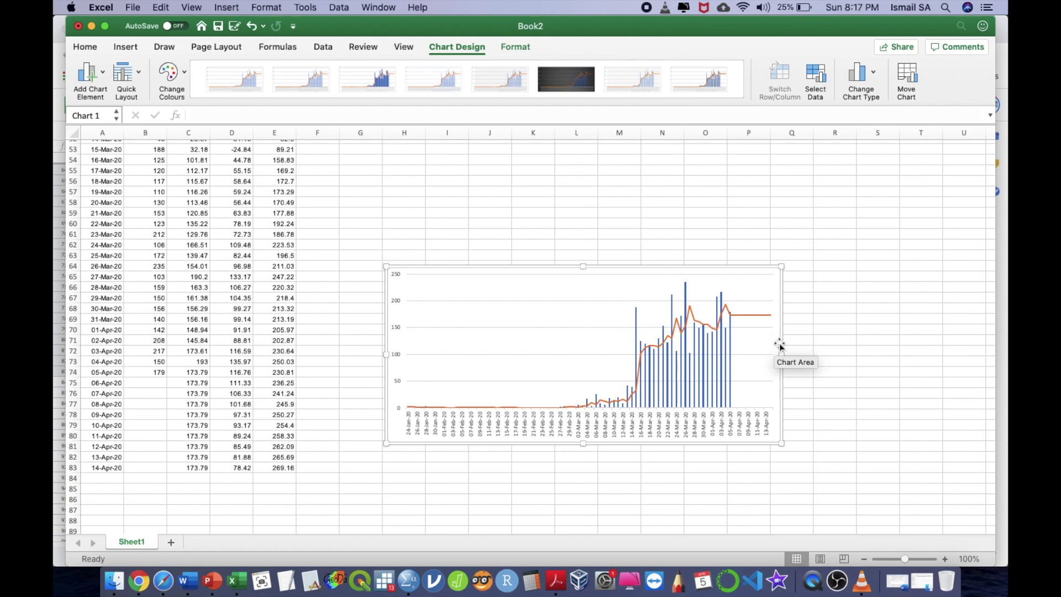
{"action": "left_click_drag", "start_coordinate": [782, 354], "coordinate": [908, 354]}
{"action": "left_click_drag", "start_coordinate": [796, 270], "coordinate": [740, 227]}
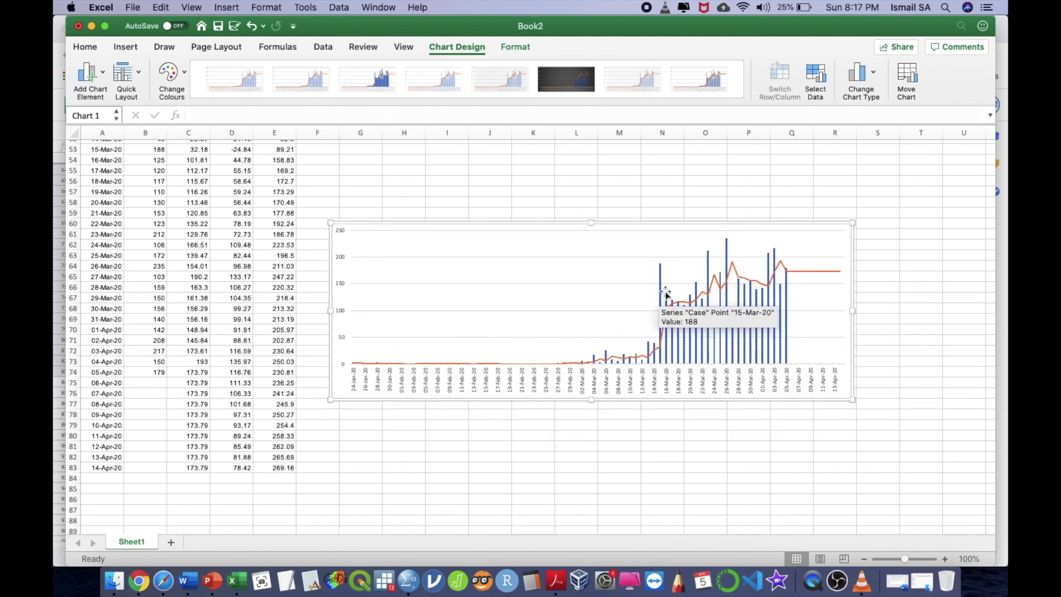
{"action": "right_click", "coordinate": [724, 289]}
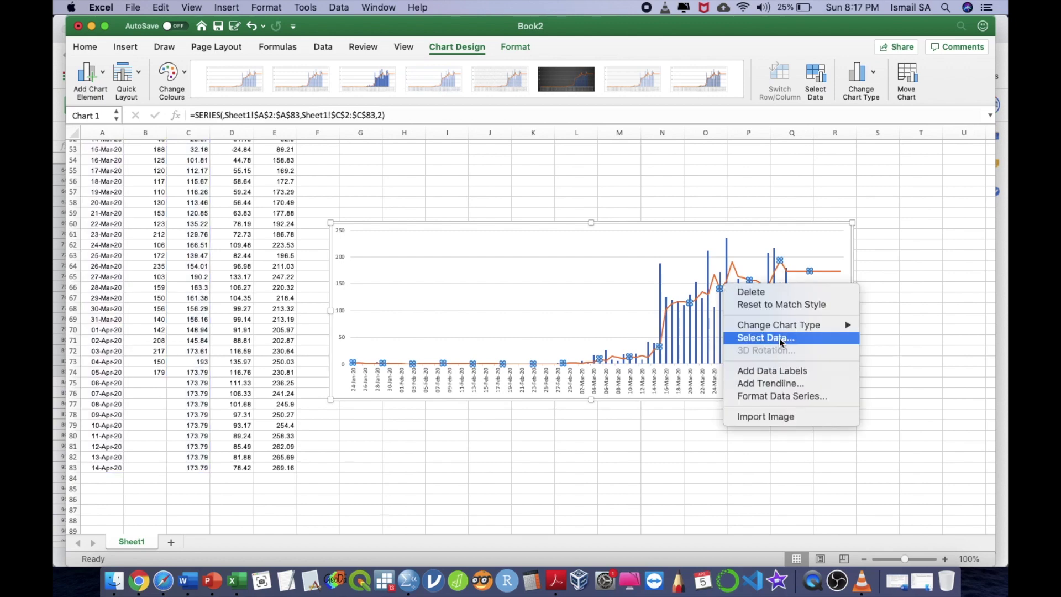
- Inspect Series2 in the chart's data source settings, then close them
{"action": "left_click", "coordinate": [756, 337]}
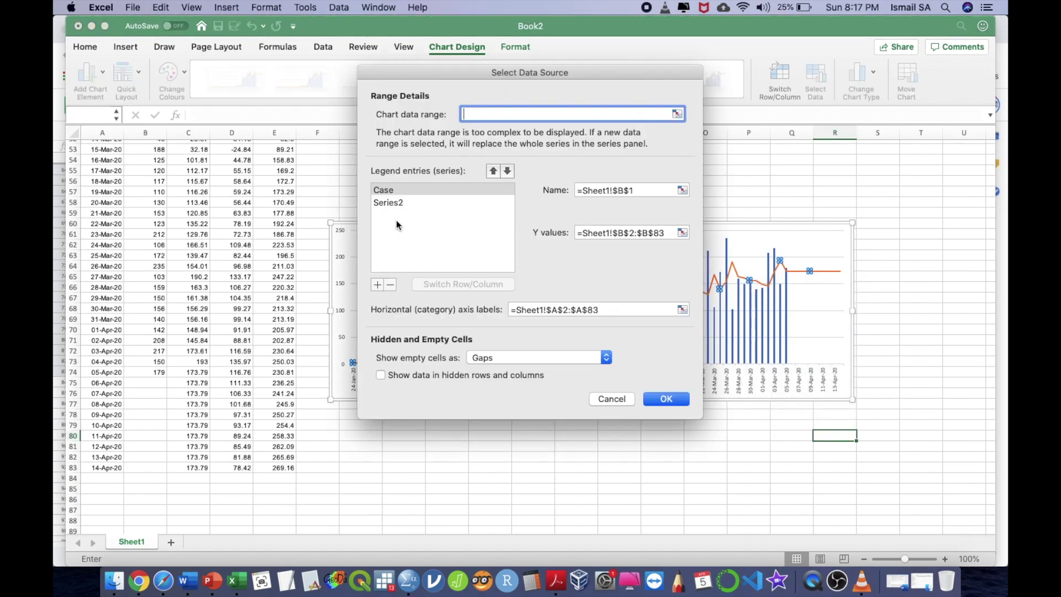
{"action": "left_click", "coordinate": [399, 203]}
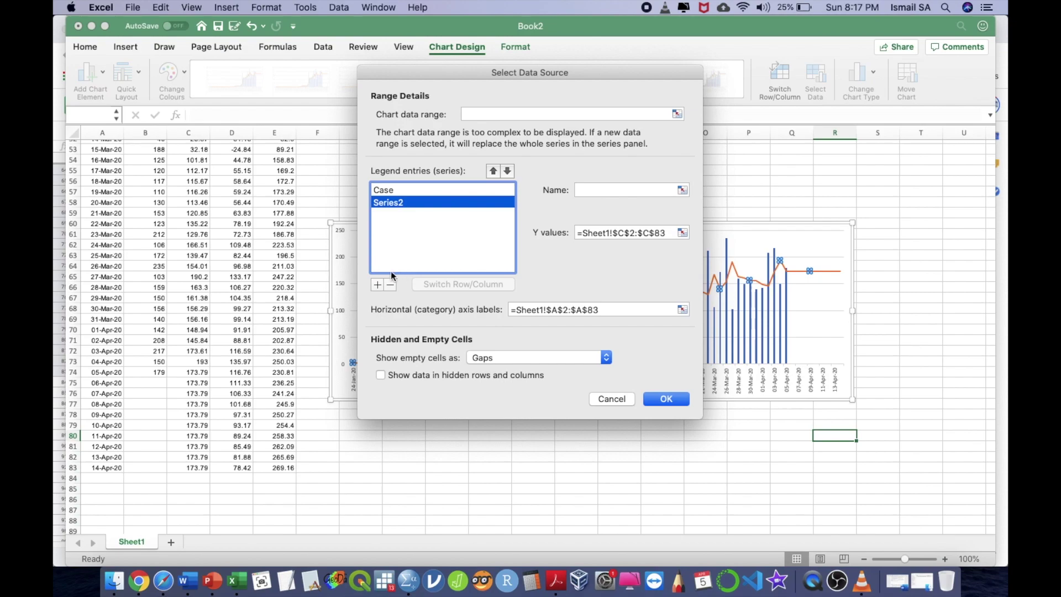
{"action": "left_click", "coordinate": [660, 399]}
{"action": "scroll", "coordinate": [271, 283], "scroll_direction": "up", "scroll_amount": 15}
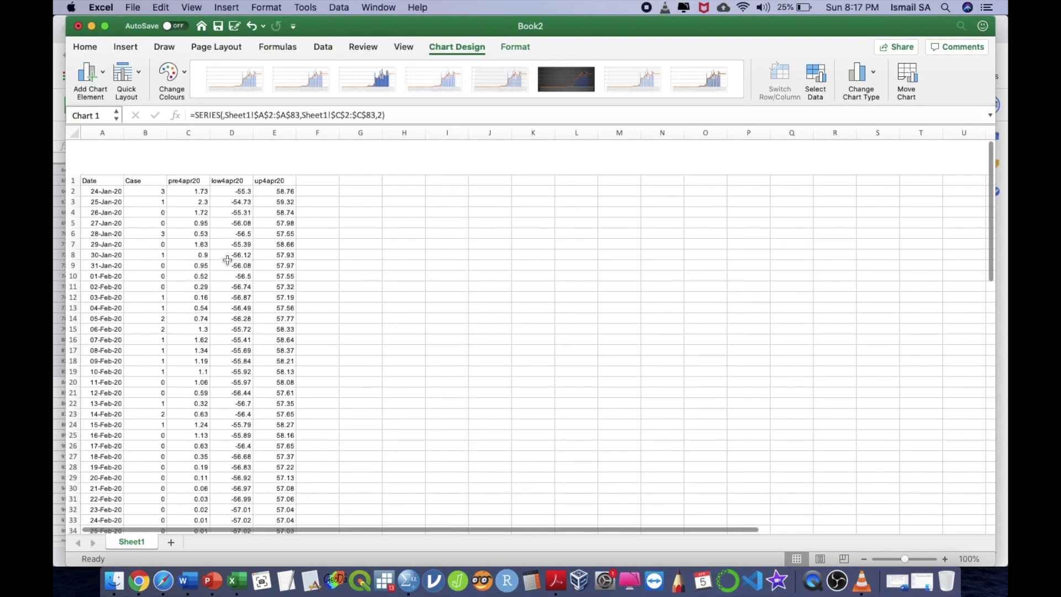
{"action": "key", "text": "ctrl+Up"}
{"action": "key", "text": "ctrl+Up"}
{"action": "scroll", "coordinate": [391, 324], "scroll_direction": "down", "scroll_amount": 15}
{"action": "scroll", "coordinate": [391, 324], "scroll_direction": "up", "scroll_amount": 5}
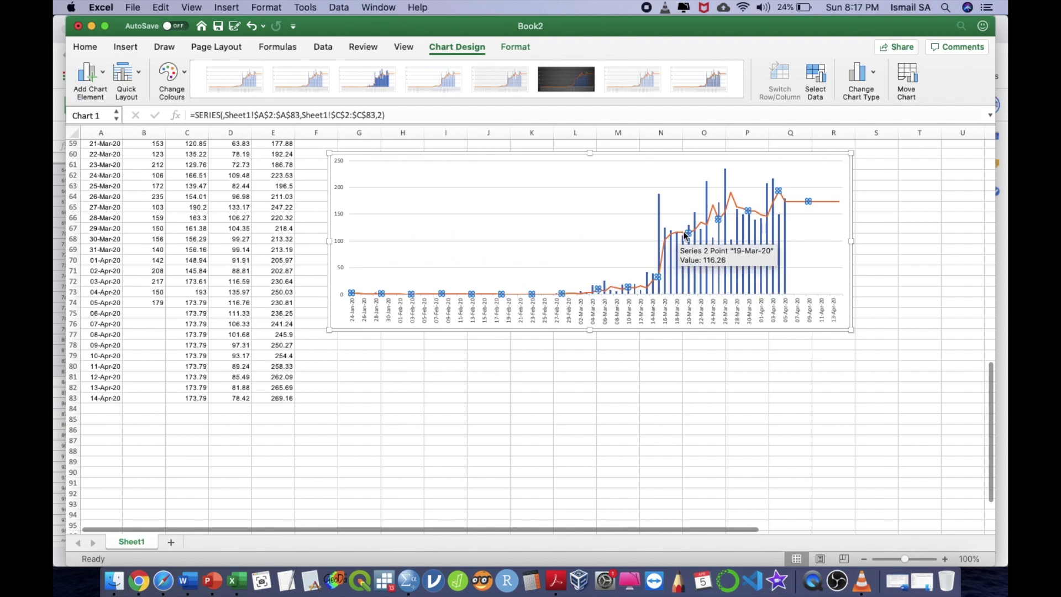
- Name the forecast series pre4apr20 using header cell C1
{"action": "right_click", "coordinate": [686, 235]}
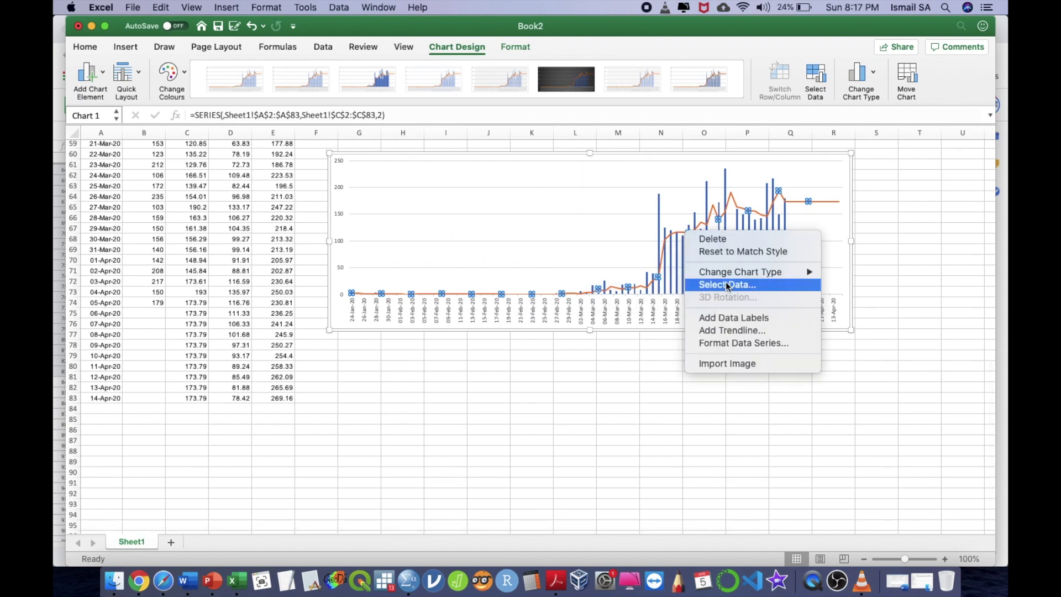
{"action": "left_click", "coordinate": [712, 281]}
{"action": "left_click", "coordinate": [681, 191]}
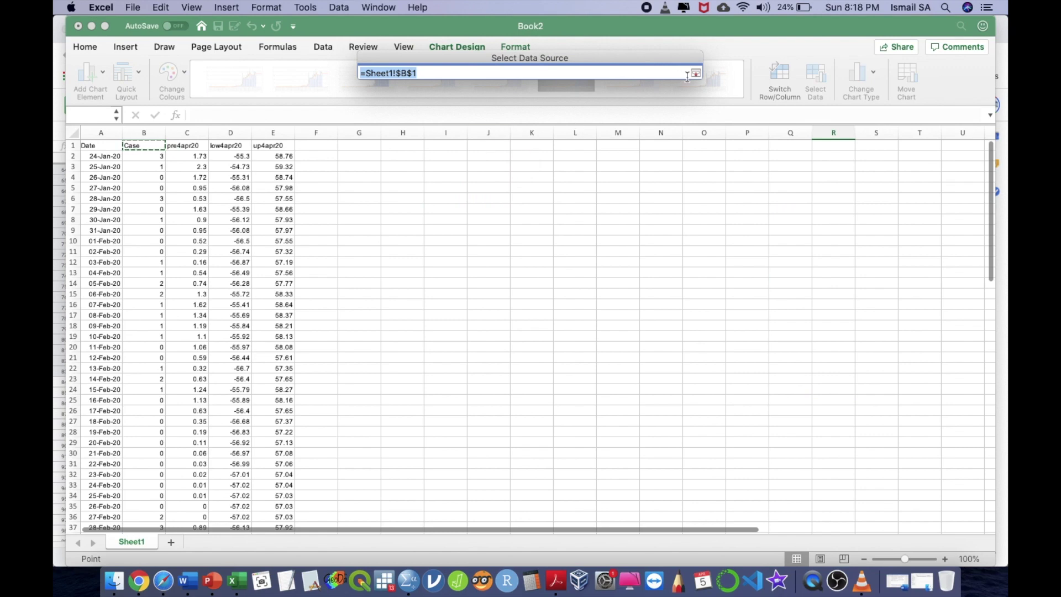
{"action": "left_click", "coordinate": [695, 74]}
{"action": "left_click", "coordinate": [429, 203]}
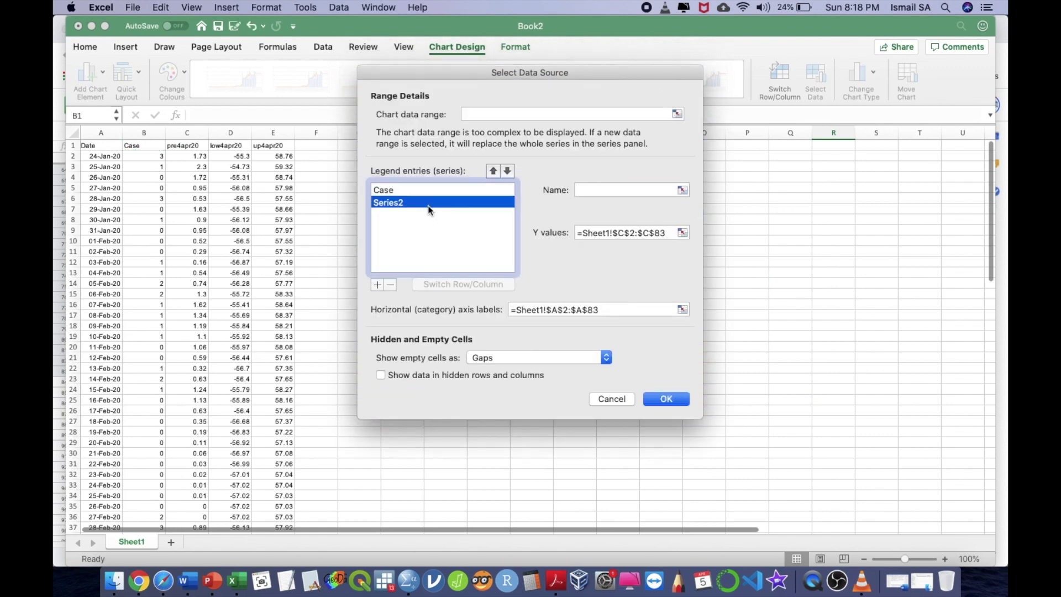
{"action": "left_click", "coordinate": [187, 144]}
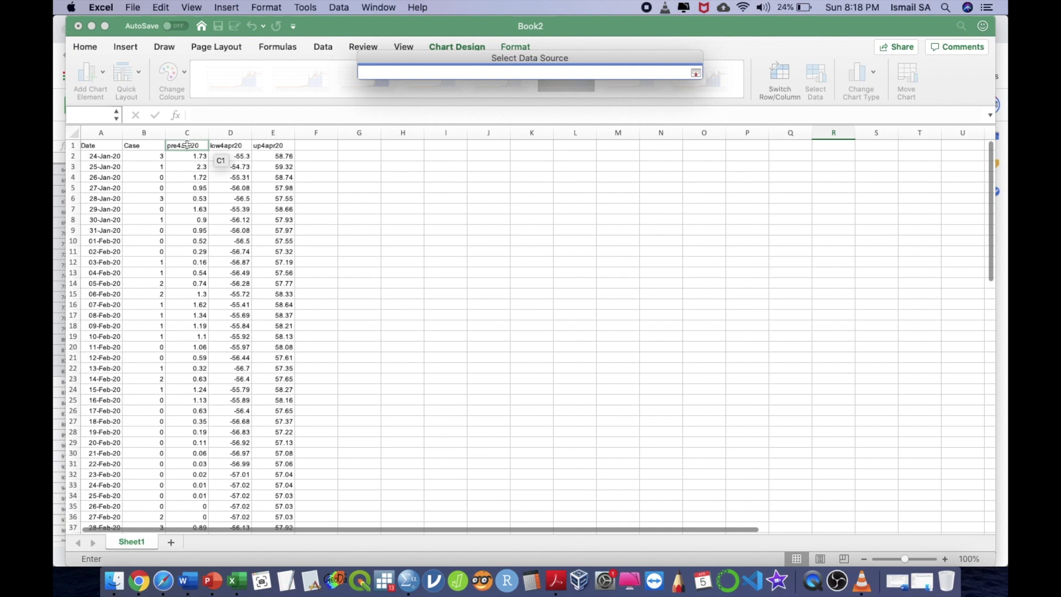
{"action": "left_click", "coordinate": [696, 74]}
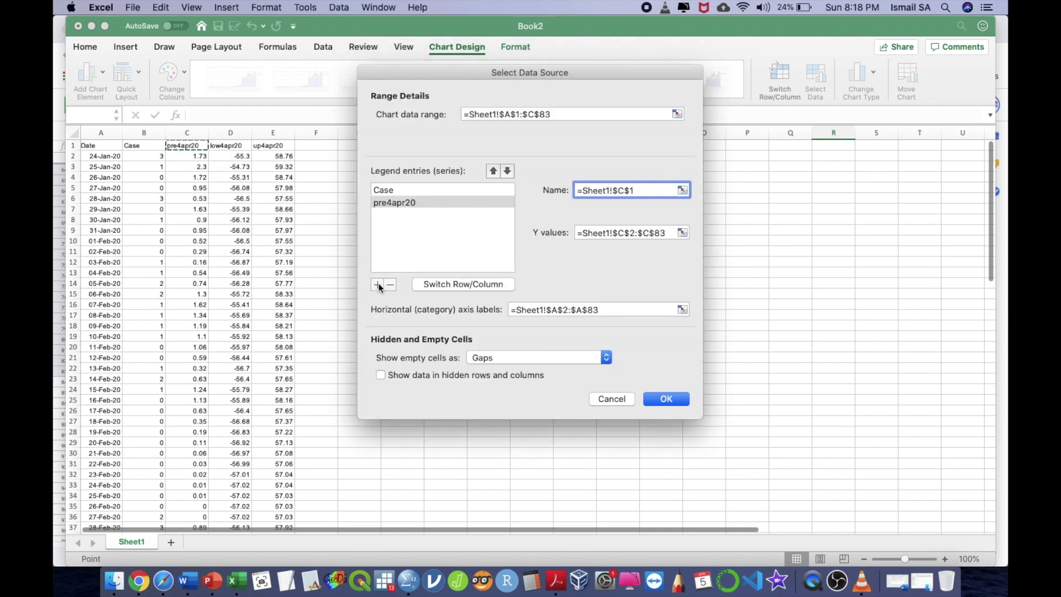
- Add a low4apr20 series named from D1 with values D2:D83
{"action": "left_click", "coordinate": [378, 285]}
{"action": "left_click", "coordinate": [683, 190]}
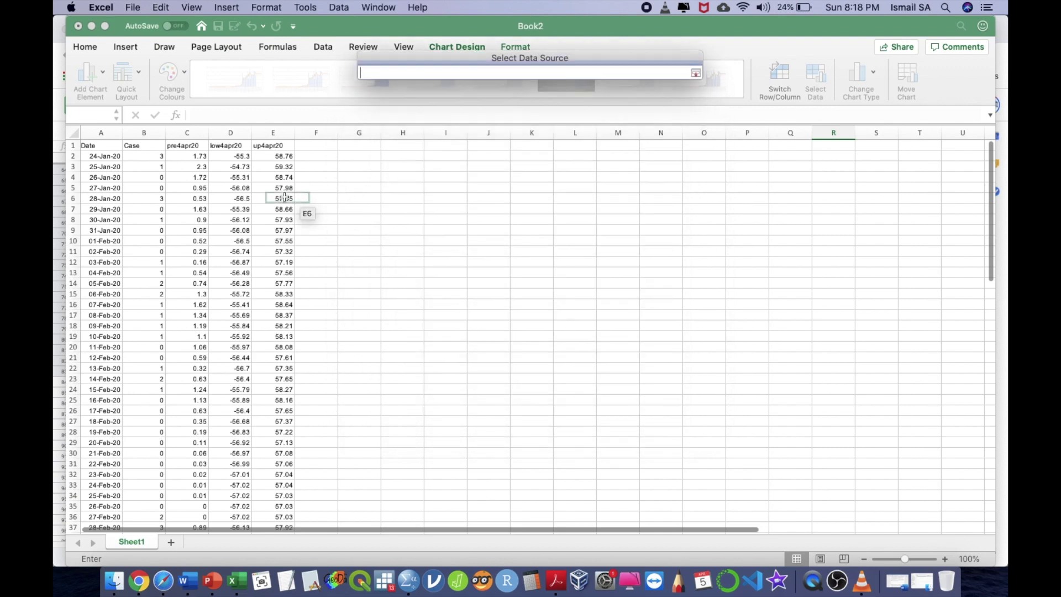
{"action": "left_click", "coordinate": [243, 145]}
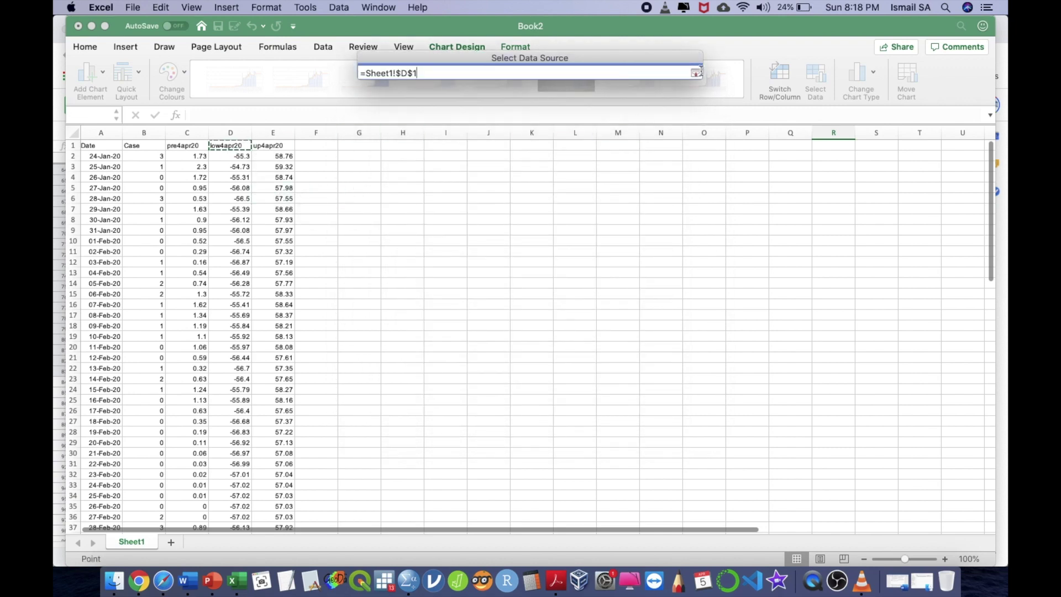
{"action": "left_click", "coordinate": [696, 72]}
{"action": "left_click", "coordinate": [683, 233]}
{"action": "left_click", "coordinate": [232, 156]}
{"action": "scroll", "coordinate": [234, 274], "scroll_direction": "down", "scroll_amount": 10}
{"action": "scroll", "coordinate": [232, 275], "scroll_direction": "down", "scroll_amount": 5}
{"action": "scroll", "coordinate": [237, 265], "scroll_direction": "up", "scroll_amount": 3}
{"action": "left_click", "coordinate": [243, 245], "text": "shift"}
{"action": "left_click", "coordinate": [246, 232], "text": "shift"}
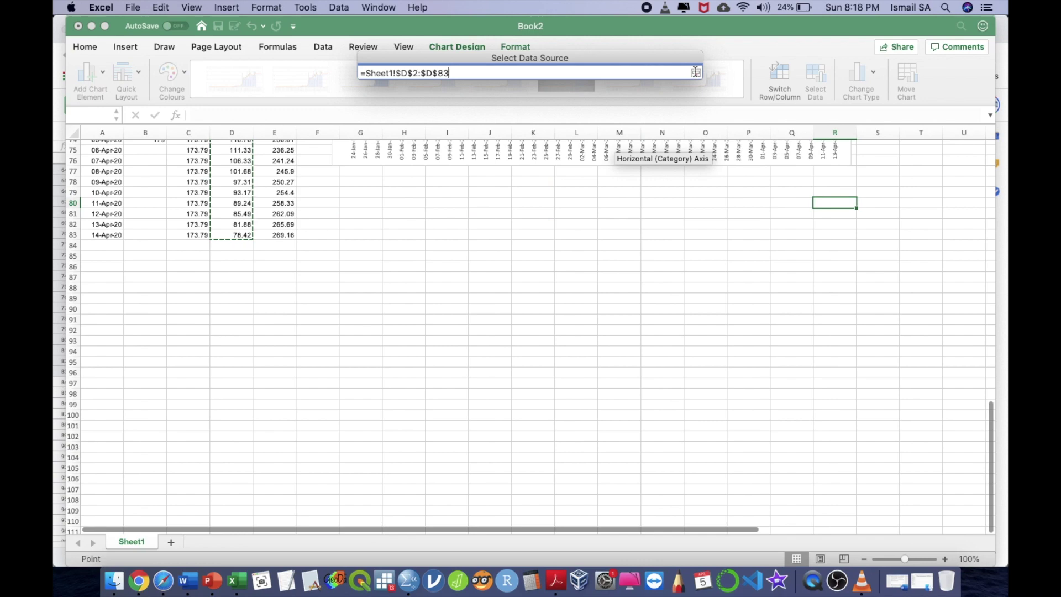
{"action": "left_click", "coordinate": [695, 72]}
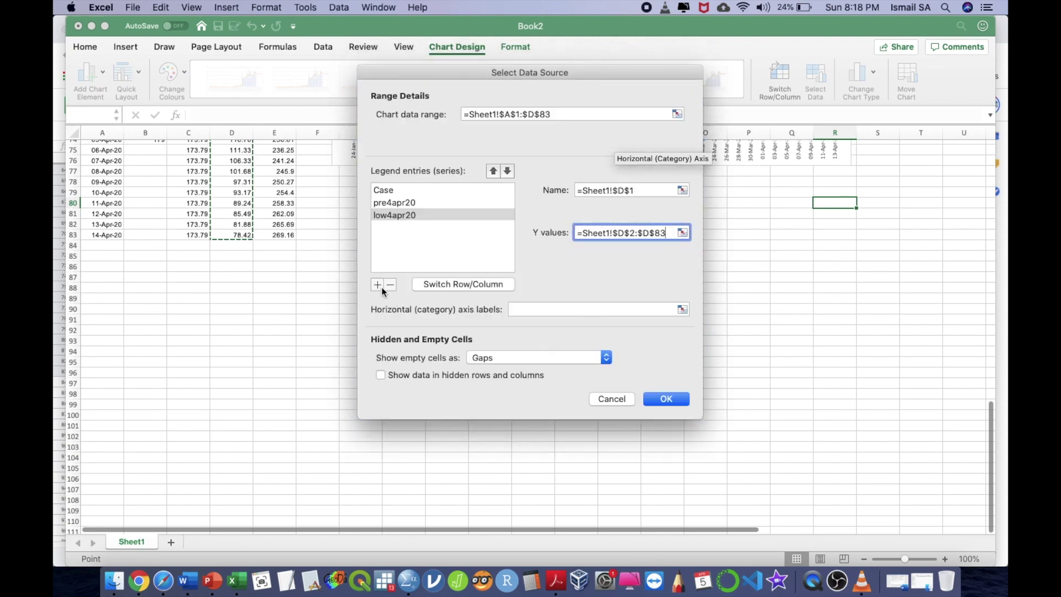
- Add an up4apr20 series named from E1 with values E2:E83 and apply the changes
{"action": "left_click", "coordinate": [378, 285]}
{"action": "left_click", "coordinate": [683, 190]}
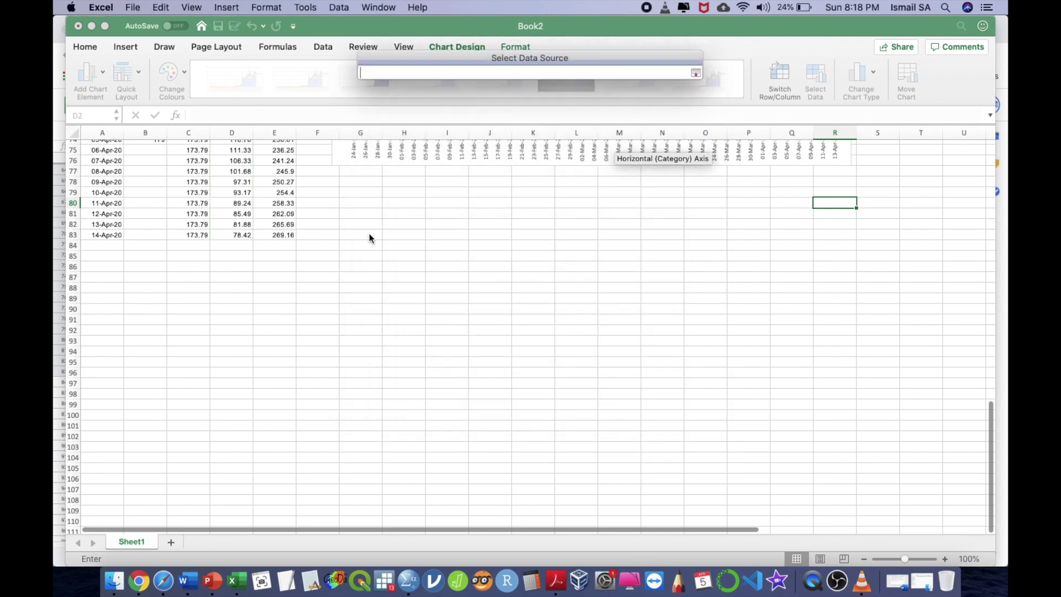
{"action": "scroll", "coordinate": [369, 233], "scroll_direction": "up", "scroll_amount": 15}
{"action": "left_click", "coordinate": [283, 146]}
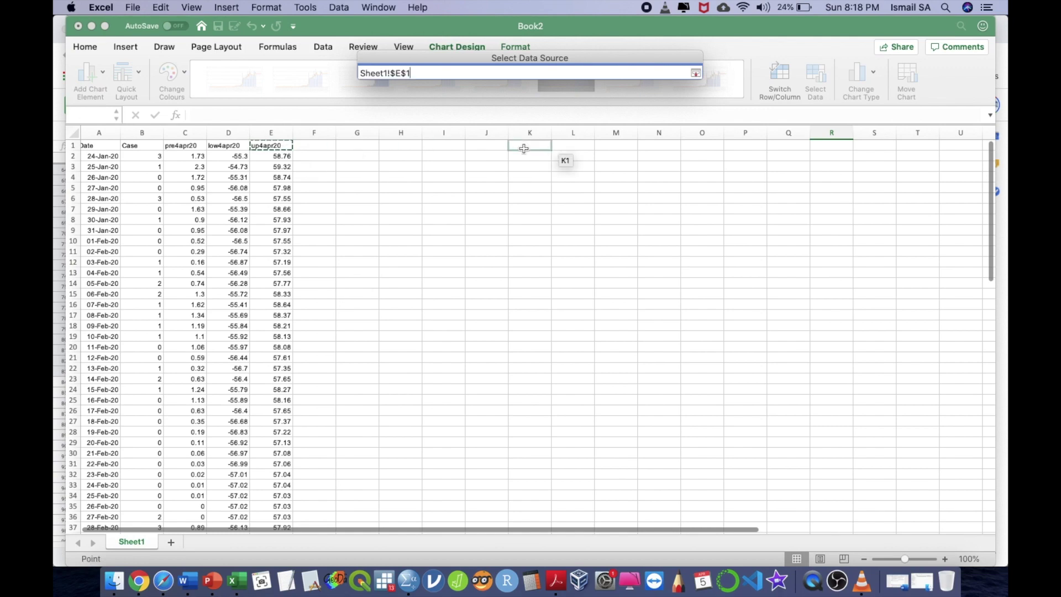
{"action": "left_click", "coordinate": [695, 75]}
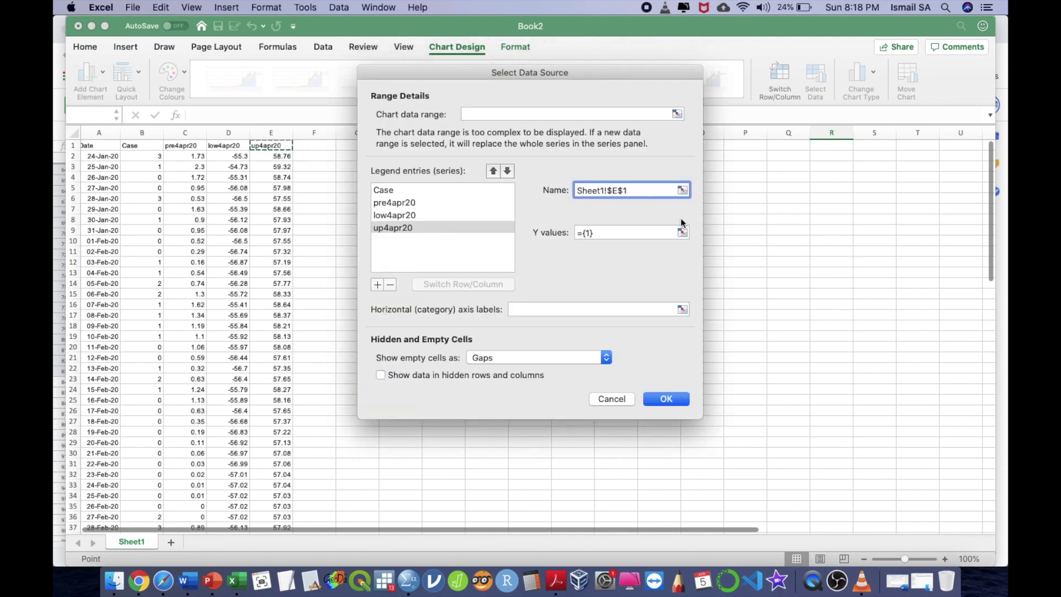
{"action": "left_click", "coordinate": [682, 232]}
{"action": "left_click", "coordinate": [274, 156]}
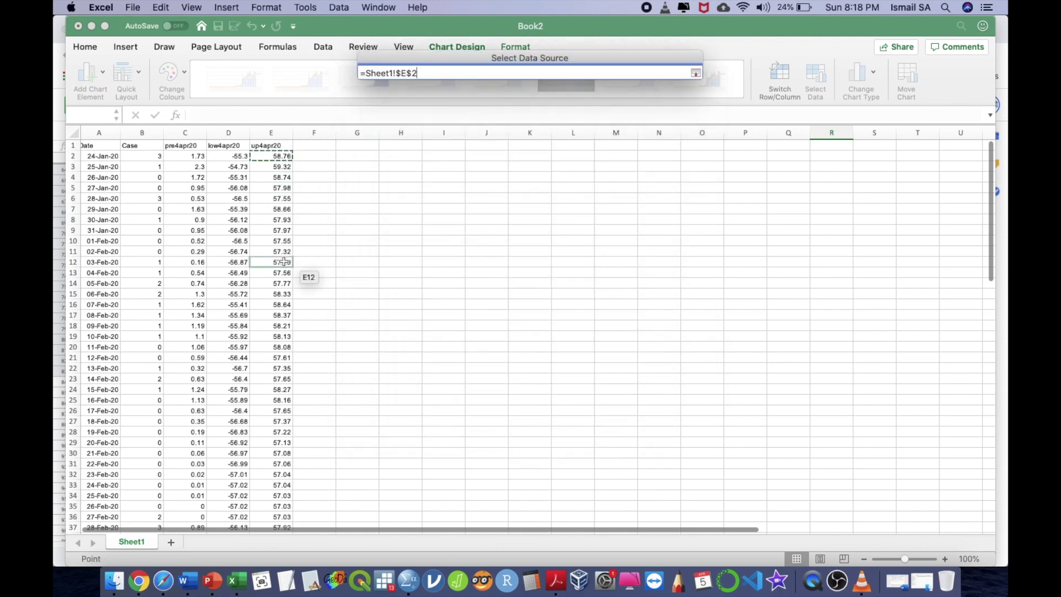
{"action": "scroll", "coordinate": [284, 264], "scroll_direction": "down", "scroll_amount": 15}
{"action": "scroll", "coordinate": [284, 264], "scroll_direction": "down", "scroll_amount": 5}
{"action": "left_click", "coordinate": [282, 275], "text": "shift"}
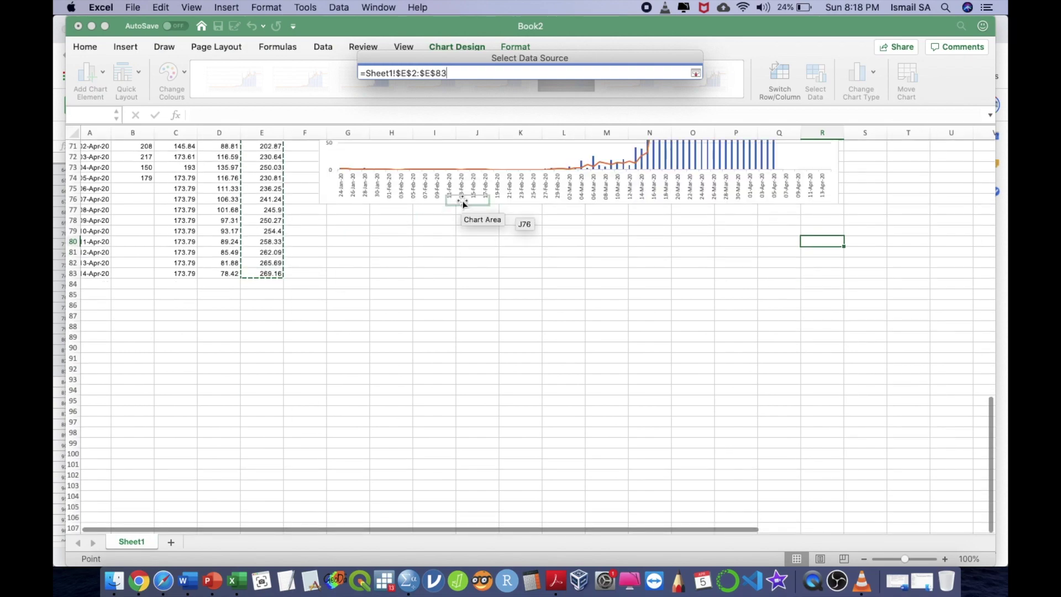
{"action": "scroll", "coordinate": [464, 205], "scroll_direction": "up", "scroll_amount": 15}
{"action": "scroll", "coordinate": [462, 200], "scroll_direction": "down", "scroll_amount": 2}
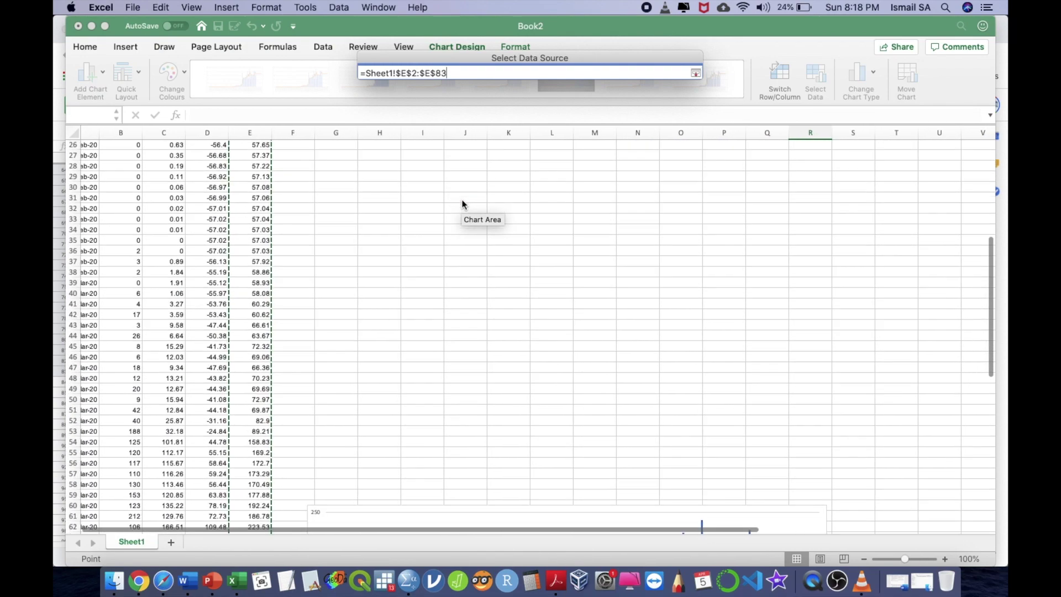
{"action": "left_click", "coordinate": [695, 74]}
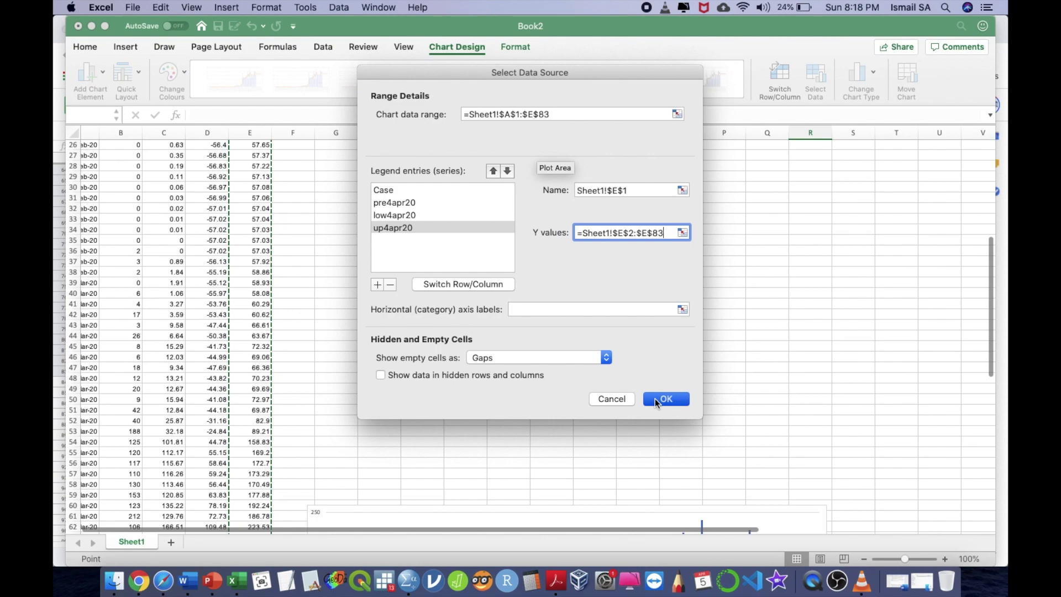
{"action": "left_click", "coordinate": [655, 399]}
{"action": "scroll", "coordinate": [737, 405], "scroll_direction": "down", "scroll_amount": 10}
{"action": "scroll", "coordinate": [737, 405], "scroll_direction": "right", "scroll_amount": 2}
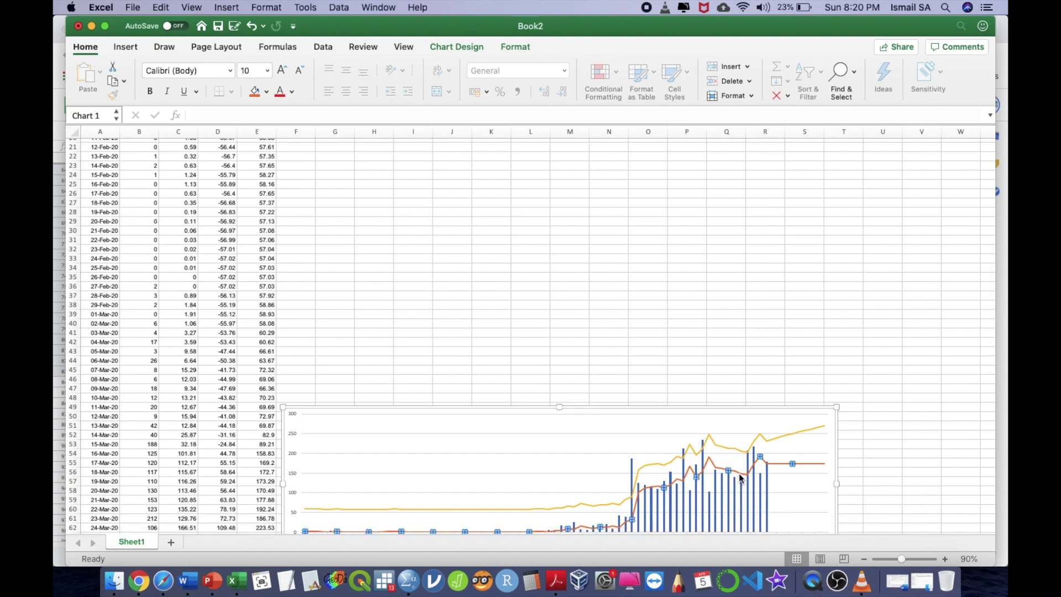
- Add a new chart series named from the low4apr20 header in cell D1
{"action": "left_click", "coordinate": [739, 473]}
{"action": "right_click", "coordinate": [738, 473]}
{"action": "left_click", "coordinate": [763, 477]}
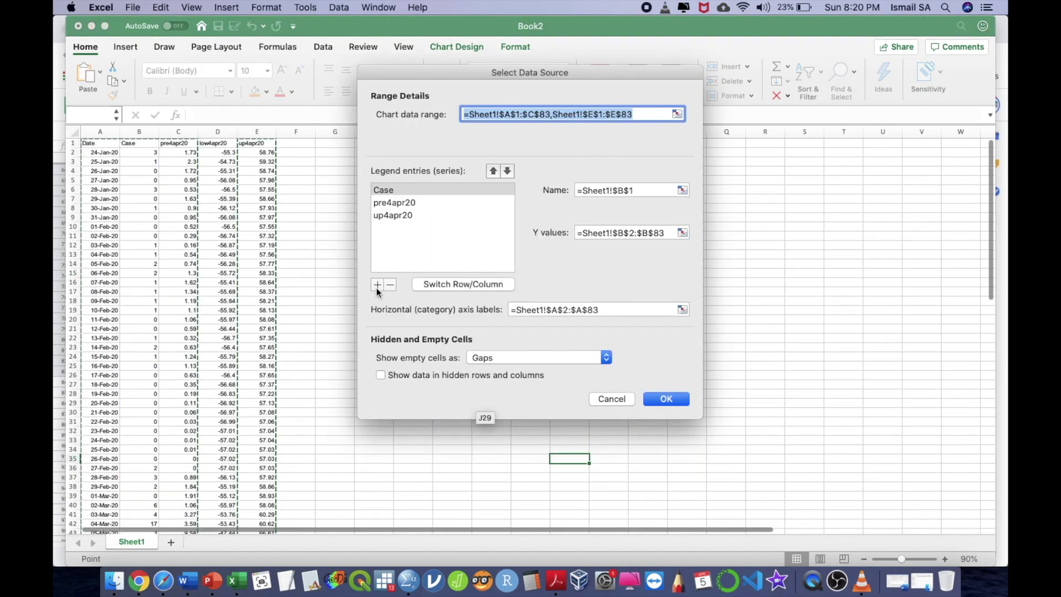
{"action": "left_click", "coordinate": [378, 285]}
{"action": "left_click", "coordinate": [683, 190]}
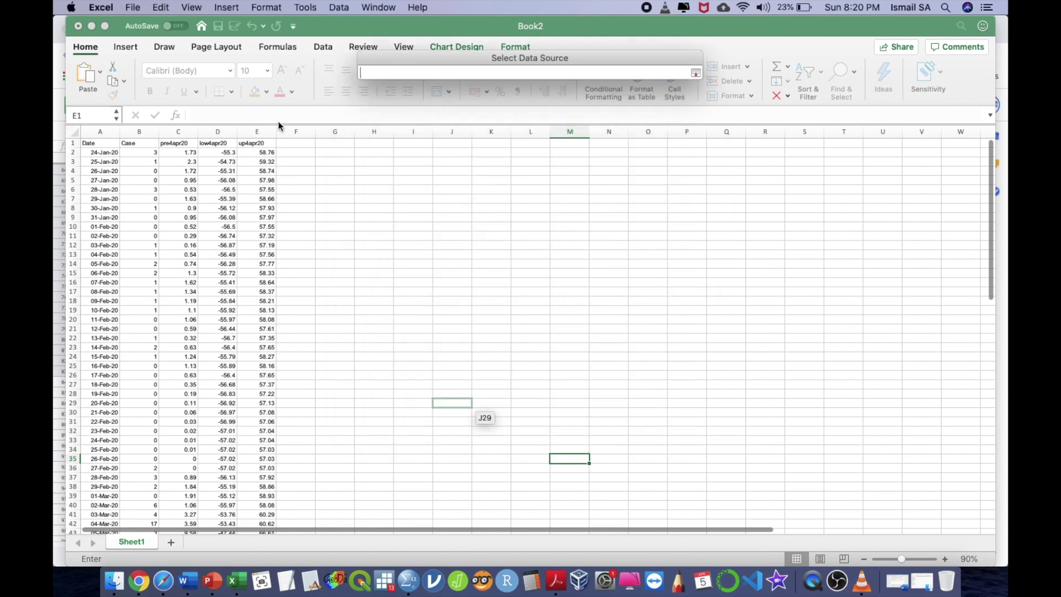
{"action": "left_click", "coordinate": [218, 143]}
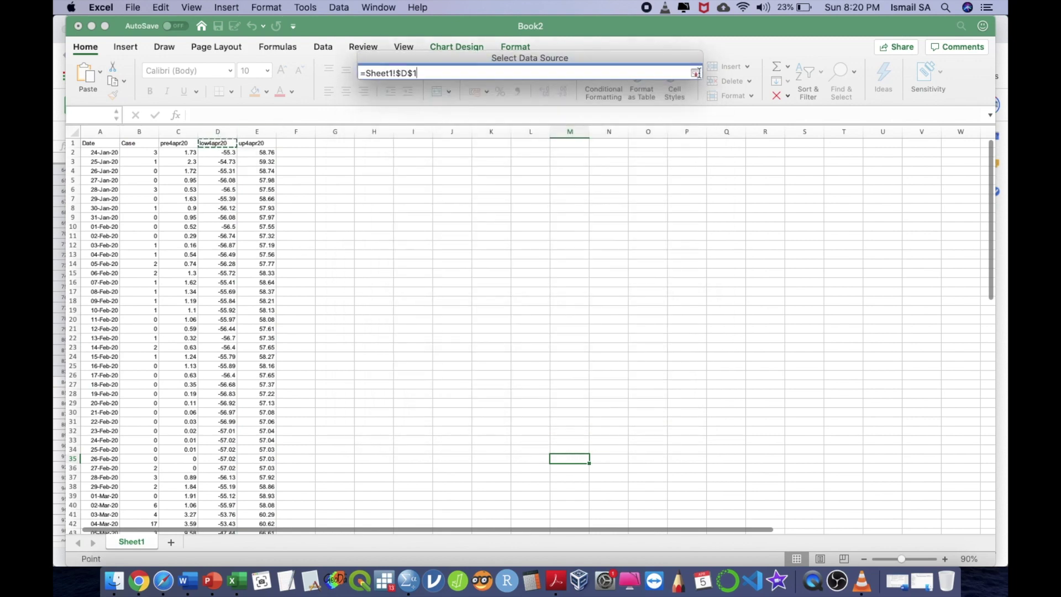
- Give the low4apr20 series the values D2:D83 and add it to the chart as a line
{"action": "left_click", "coordinate": [695, 73]}
{"action": "left_click", "coordinate": [684, 231]}
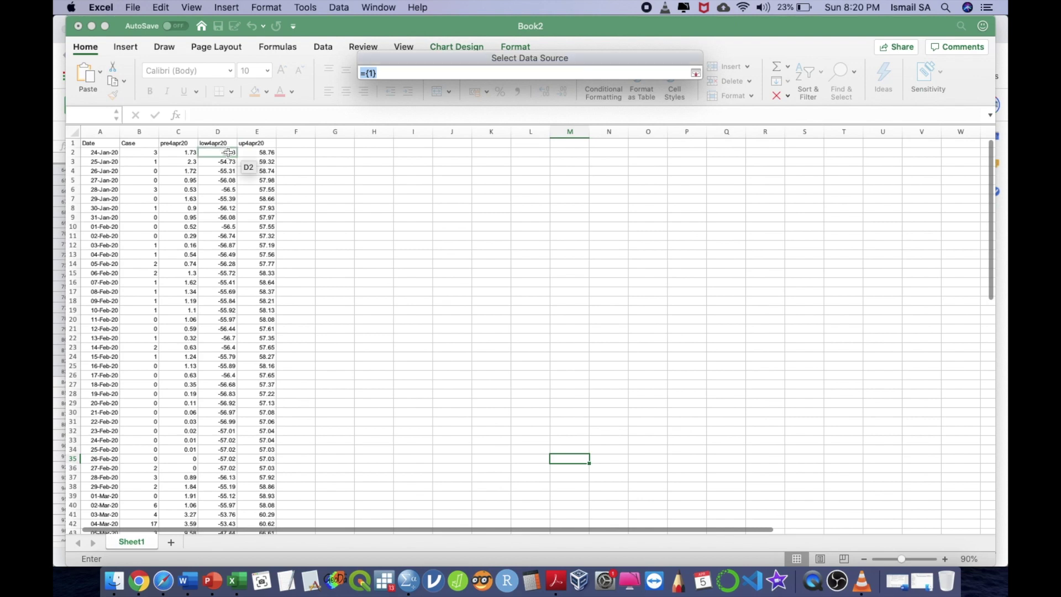
{"action": "left_click", "coordinate": [218, 153]}
{"action": "scroll", "coordinate": [214, 277], "scroll_direction": "down", "scroll_amount": 10}
{"action": "scroll", "coordinate": [215, 277], "scroll_direction": "up", "scroll_amount": 10}
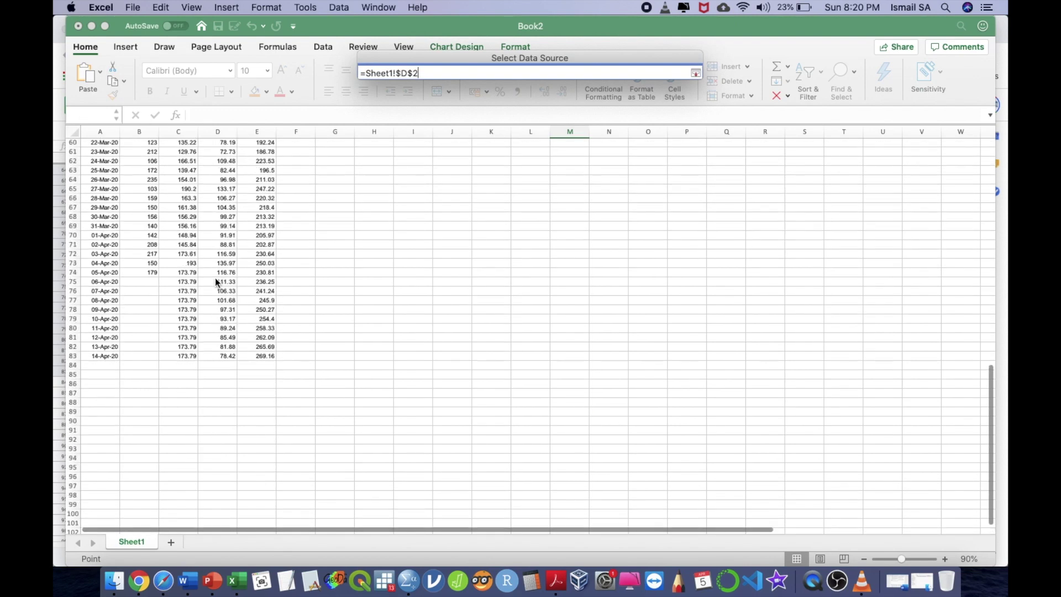
{"action": "left_click", "coordinate": [218, 337], "text": "shift"}
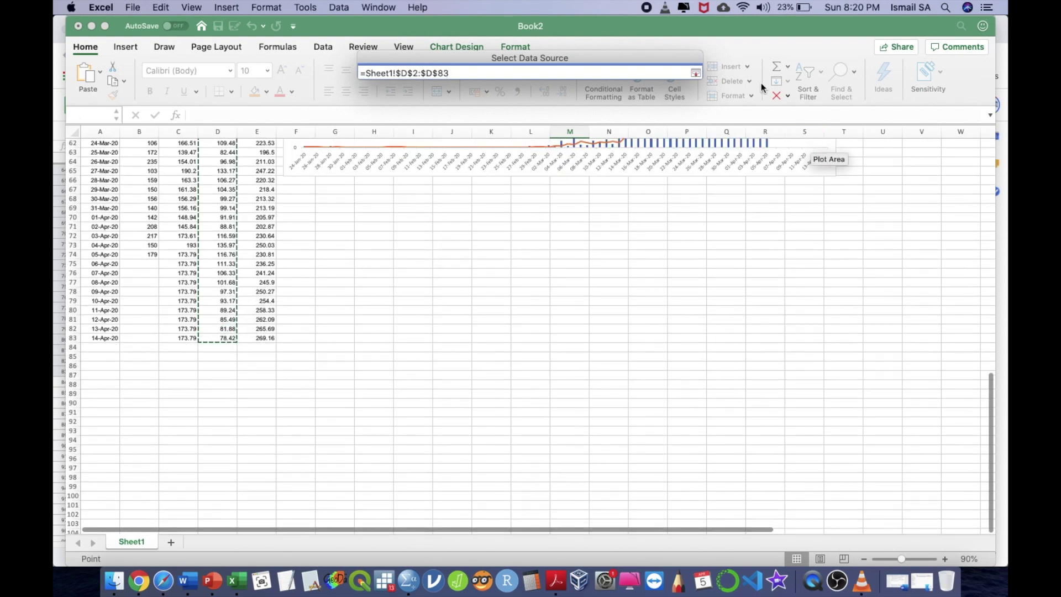
{"action": "left_click", "coordinate": [698, 74]}
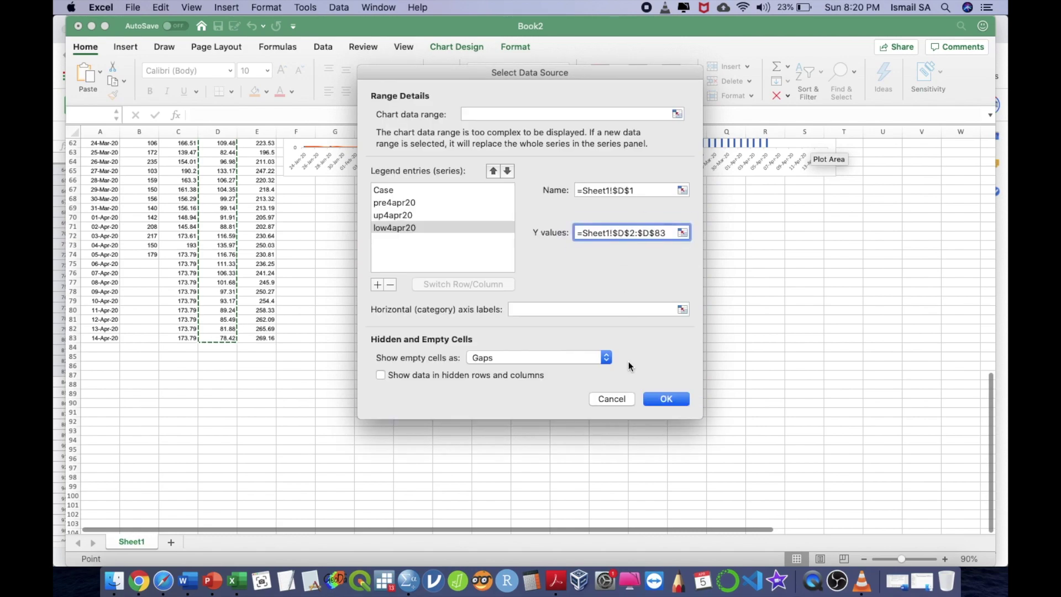
{"action": "left_click", "coordinate": [656, 393]}
{"action": "scroll", "coordinate": [613, 332], "scroll_direction": "up", "scroll_amount": 10}
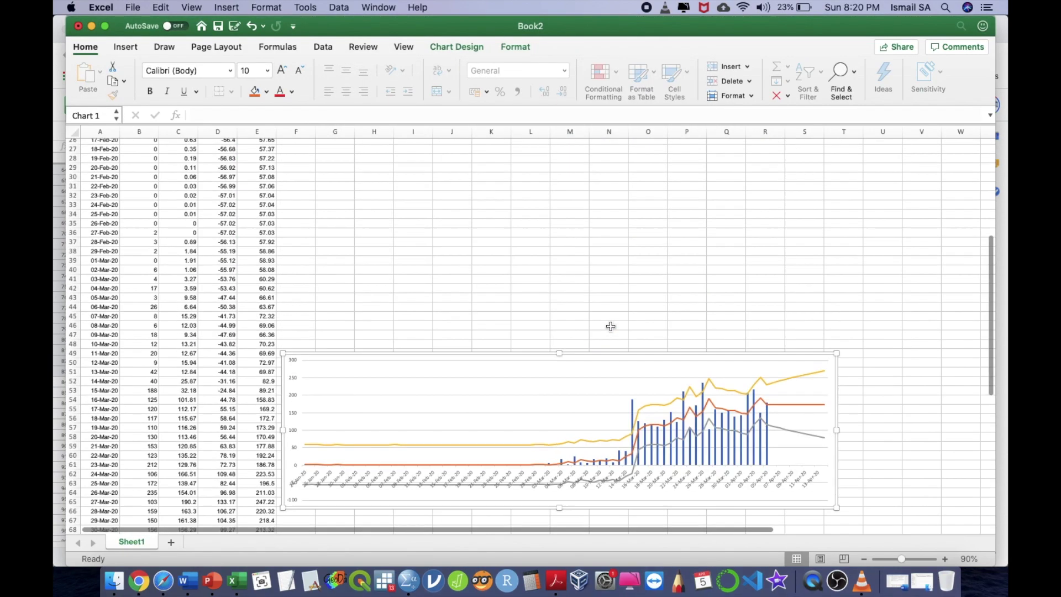
- Set cell D2 to 0 and fill the 0 down column D through row 53
{"action": "scroll", "coordinate": [611, 326], "scroll_direction": "down", "scroll_amount": 4}
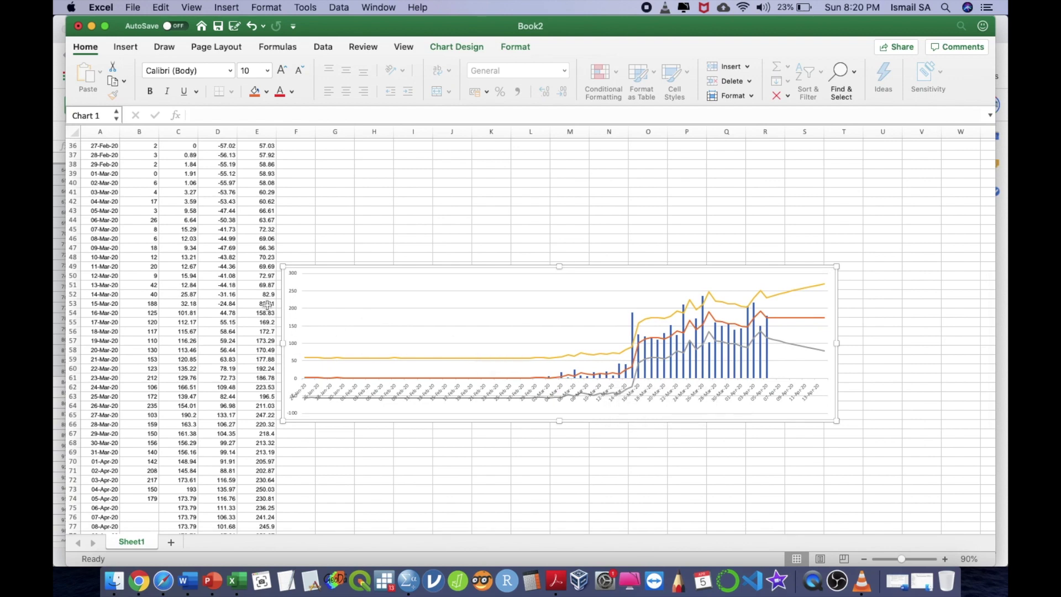
{"action": "scroll", "coordinate": [267, 305], "scroll_direction": "up", "scroll_amount": 10}
{"action": "left_click", "coordinate": [224, 152]}
{"action": "type", "text": "="}
{"action": "key", "text": "BackSpace"}
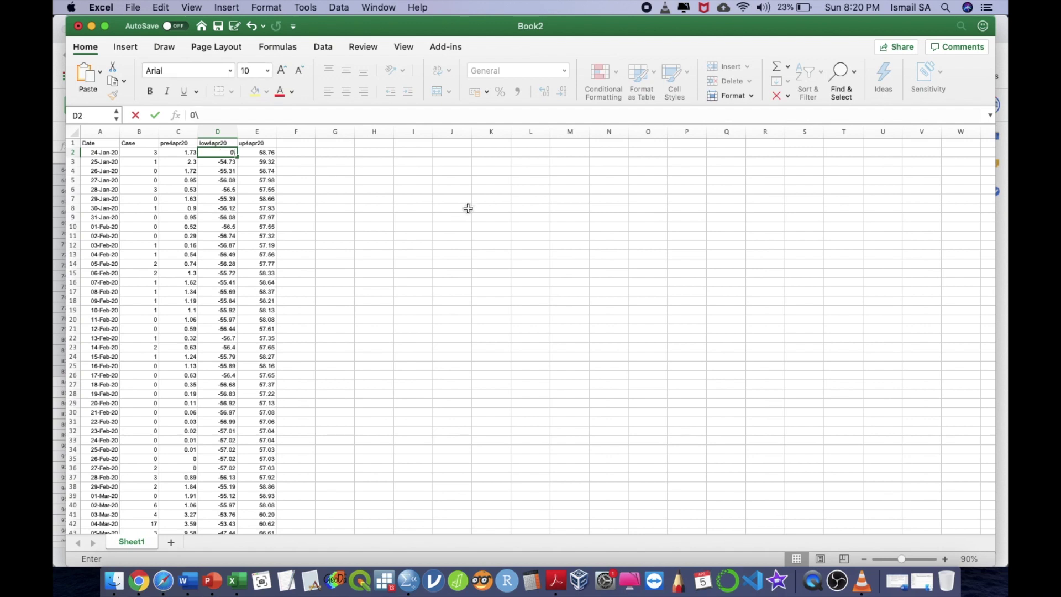
{"action": "key", "text": "Return"}
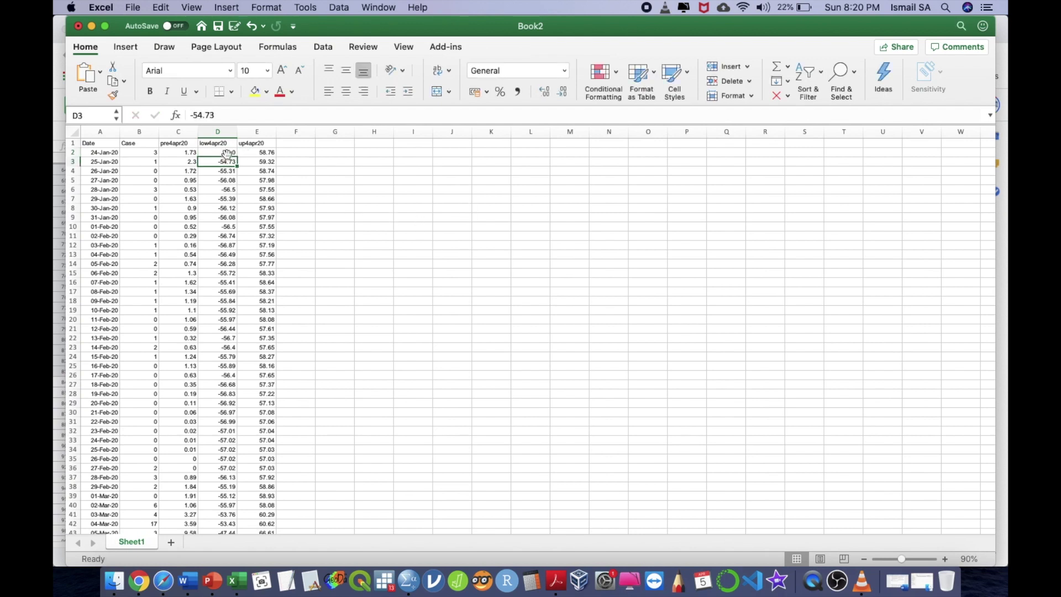
{"action": "left_click_drag", "start_coordinate": [237, 158], "coordinate": [239, 385]}
{"action": "left_click", "coordinate": [568, 303]}
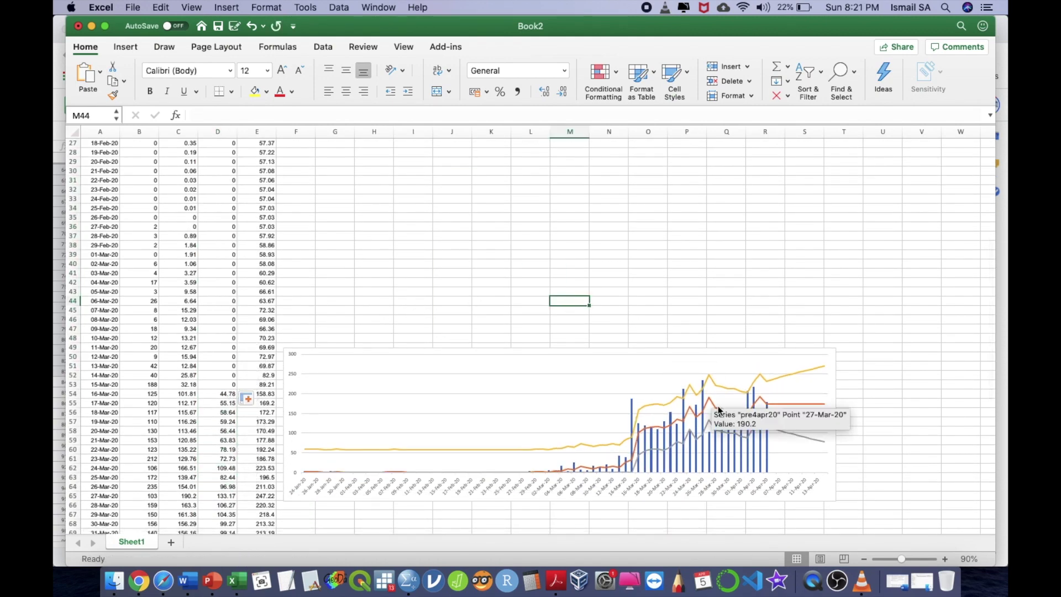
- Move the chart up beside the data columns near the top of Sheet1
{"action": "mouse_move", "coordinate": [666, 444]}
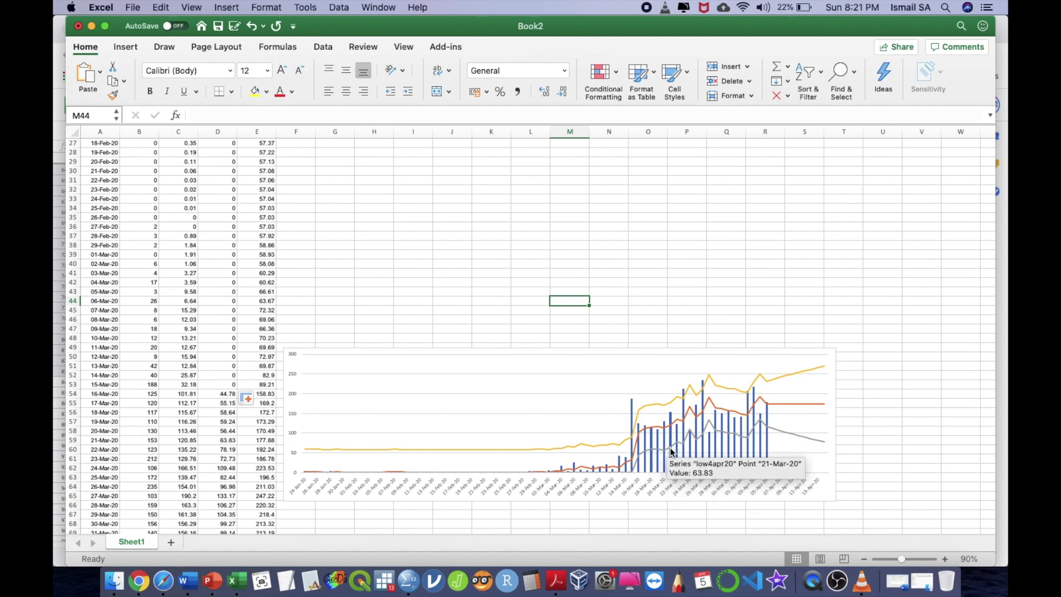
{"action": "mouse_move", "coordinate": [794, 435]}
{"action": "mouse_move", "coordinate": [765, 423]}
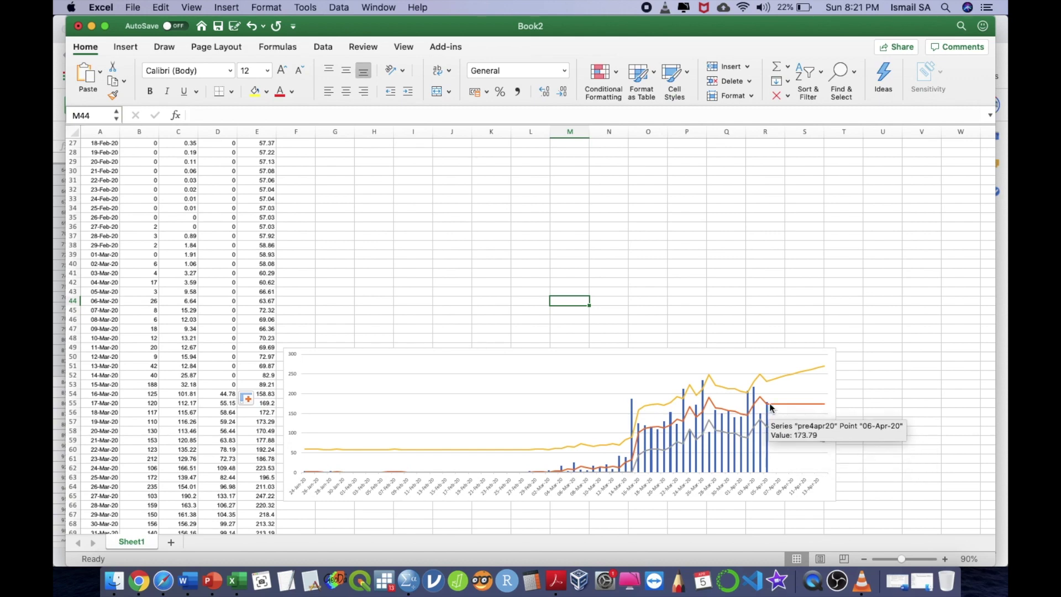
{"action": "left_click", "coordinate": [770, 407]}
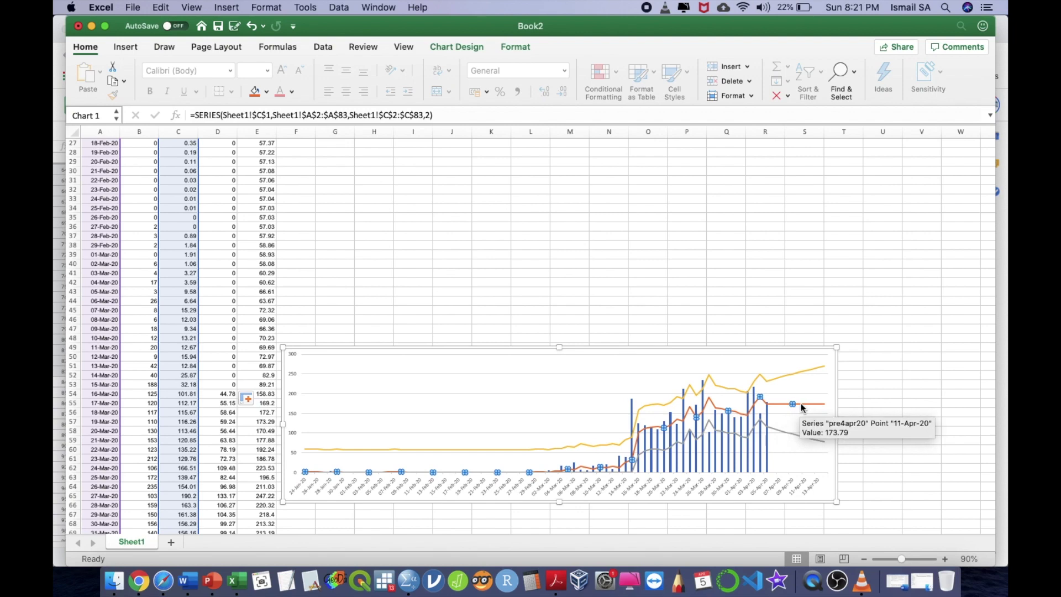
{"action": "mouse_move", "coordinate": [800, 438]}
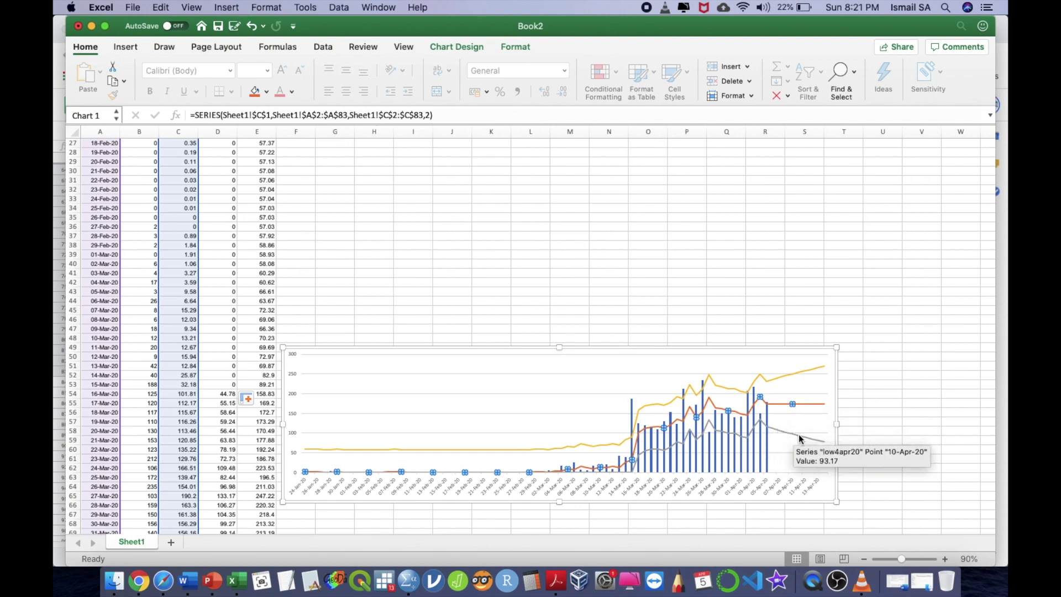
{"action": "mouse_move", "coordinate": [817, 367]}
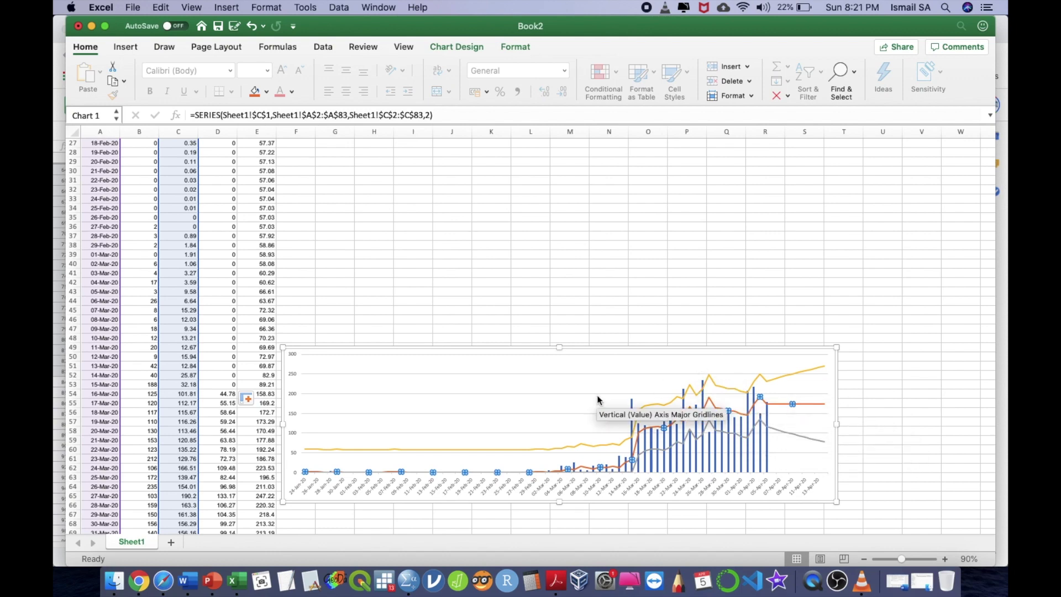
{"action": "scroll", "coordinate": [597, 399], "scroll_direction": "down", "scroll_amount": 10}
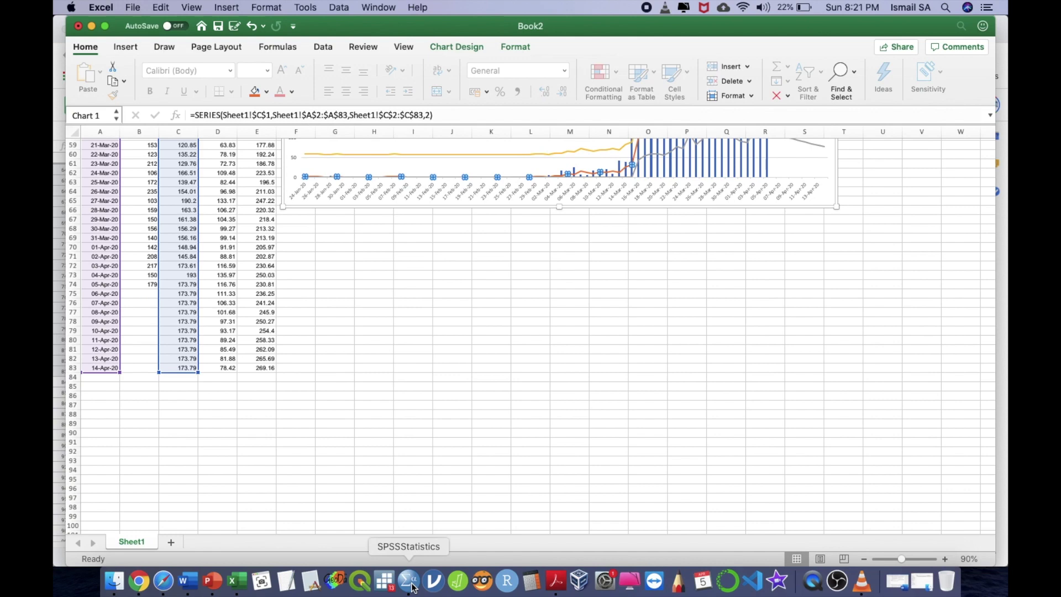
{"action": "scroll", "coordinate": [408, 268], "scroll_direction": "up", "scroll_amount": 8}
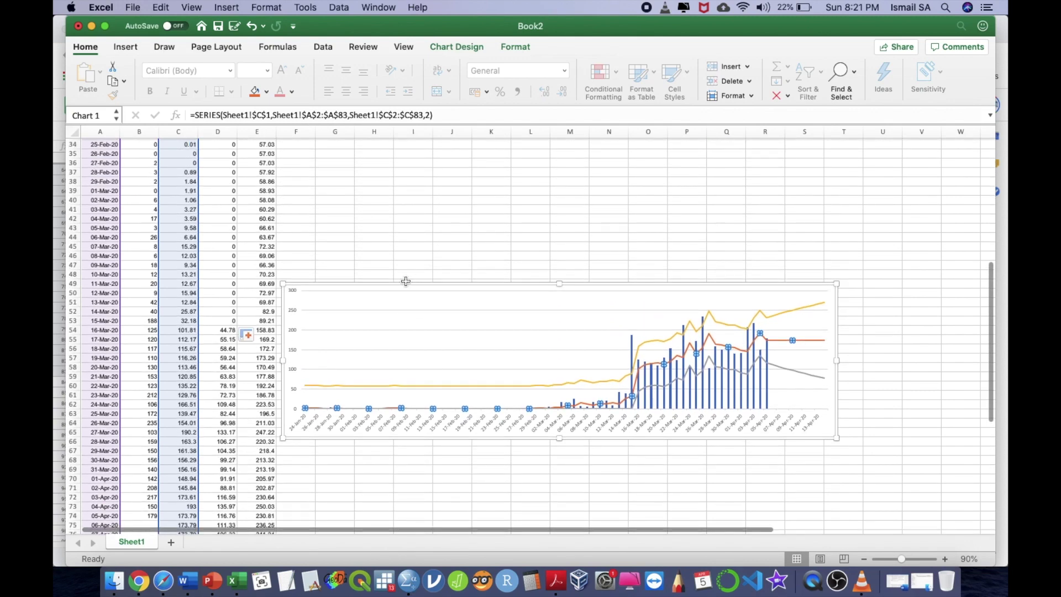
{"action": "left_click_drag", "start_coordinate": [396, 283], "coordinate": [539, 159]}
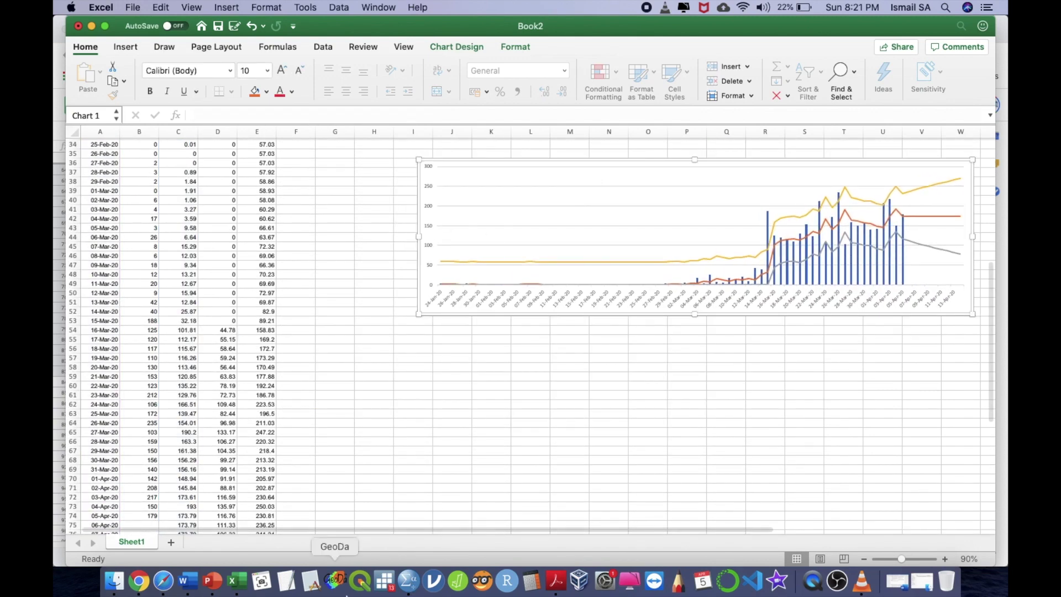
{"action": "left_click", "coordinate": [408, 580]}
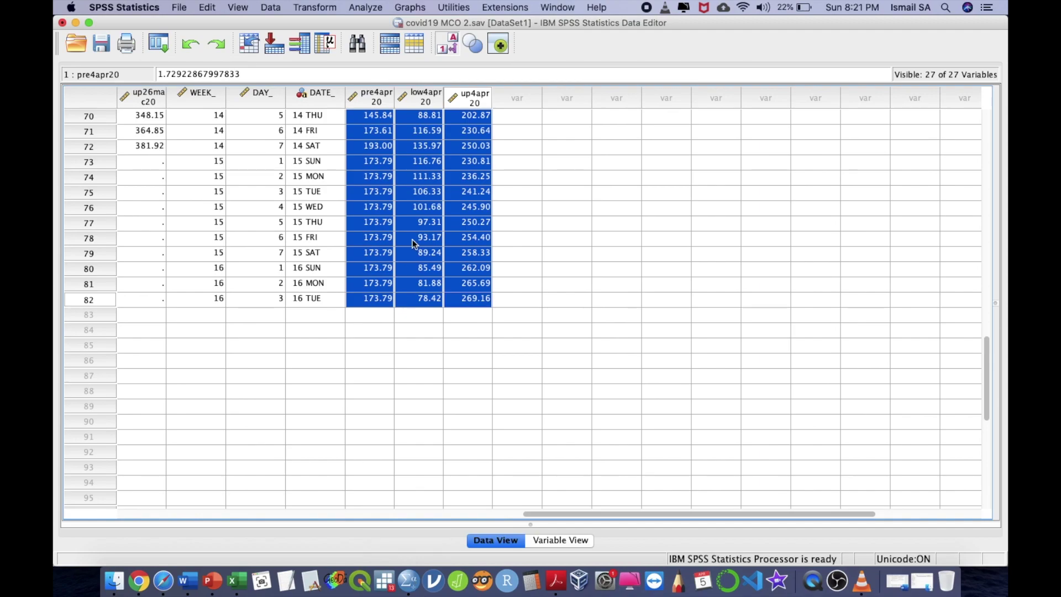
- Review the previous model's description table in the SPSS output, then return to the Data Editor
{"action": "key", "text": "ctrl+Up"}
{"action": "left_click", "coordinate": [644, 190]}
{"action": "scroll", "coordinate": [515, 246], "scroll_direction": "up", "scroll_amount": 10}
{"action": "scroll", "coordinate": [498, 267], "scroll_direction": "down", "scroll_amount": 15}
{"action": "scroll", "coordinate": [491, 299], "scroll_direction": "up", "scroll_amount": 15}
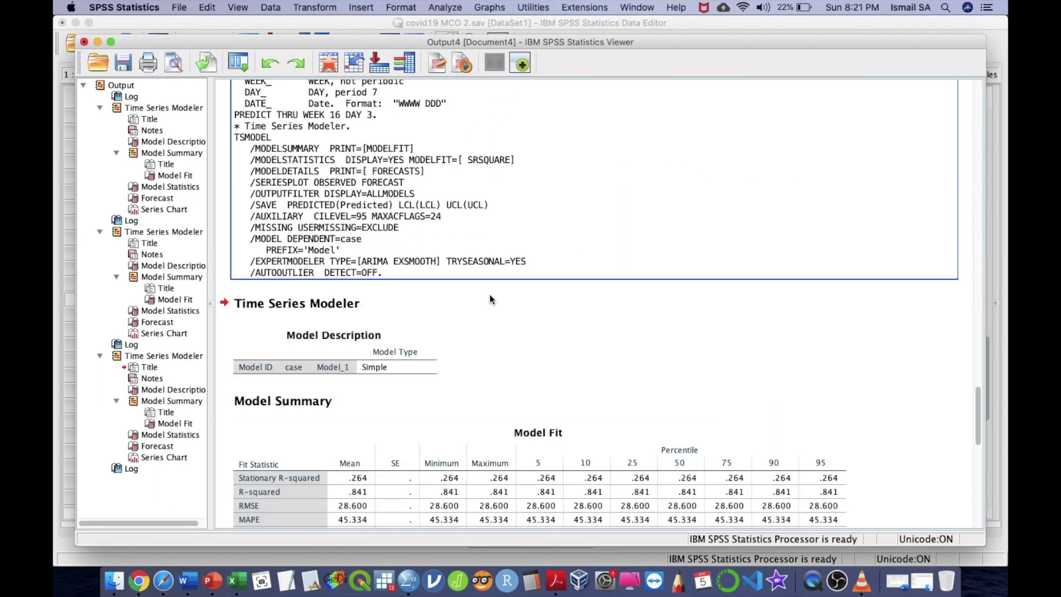
{"action": "scroll", "coordinate": [490, 299], "scroll_direction": "down", "scroll_amount": 5}
{"action": "scroll", "coordinate": [399, 269], "scroll_direction": "up", "scroll_amount": 2}
{"action": "left_click", "coordinate": [399, 269]}
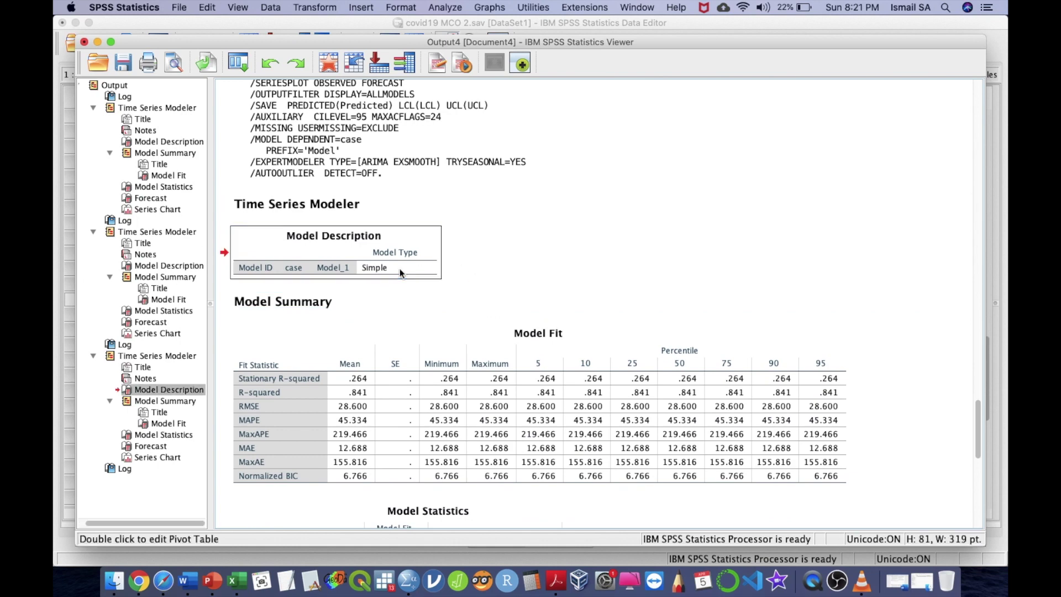
{"action": "left_click", "coordinate": [351, 25]}
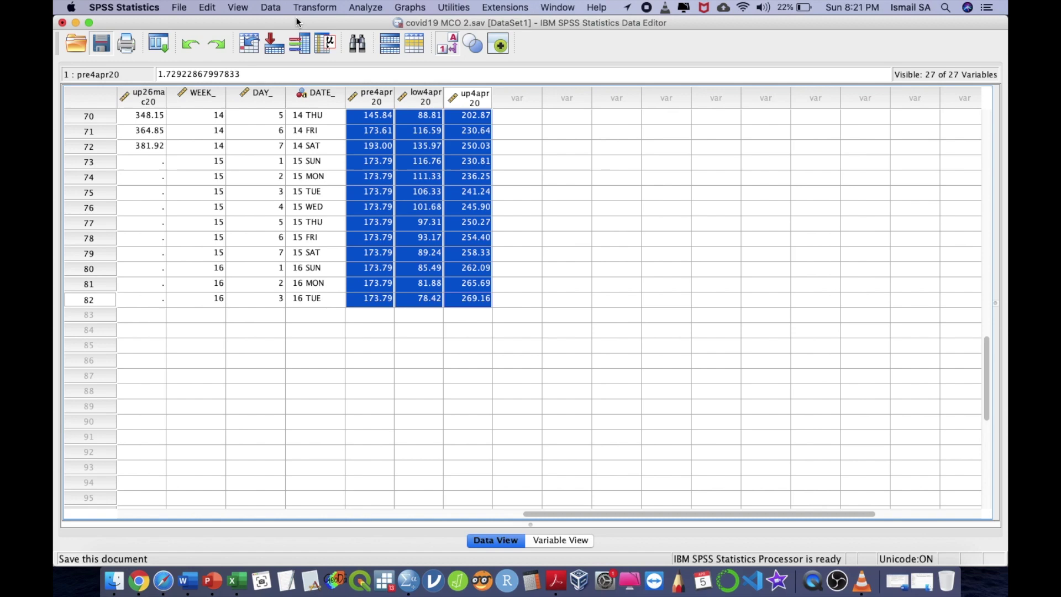
- Define dates as weeks and days starting at week 4, day 6, and close the output unsaved
{"action": "left_click", "coordinate": [364, 7]}
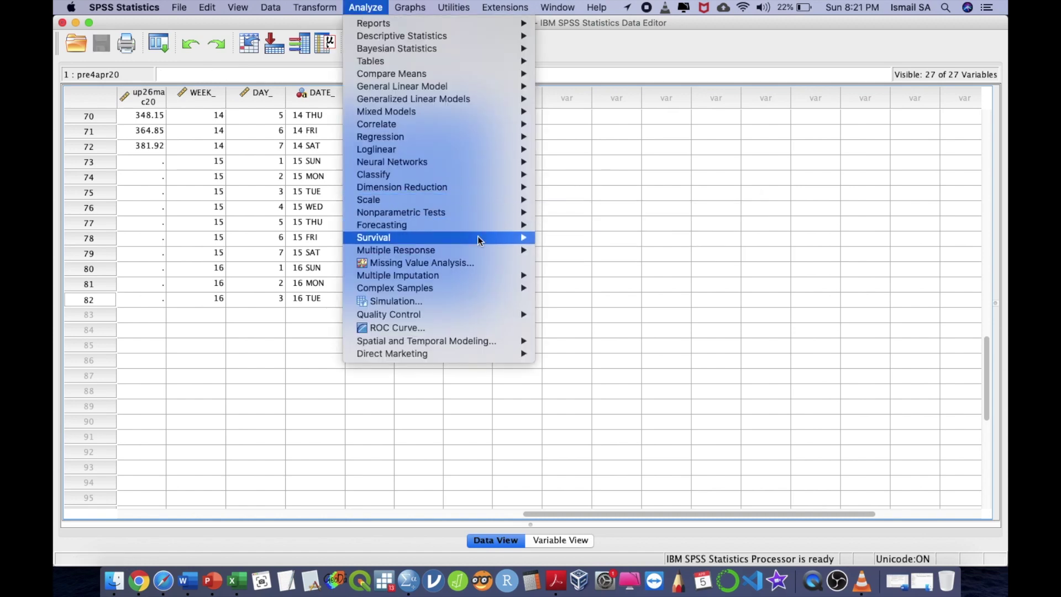
{"action": "mouse_move", "coordinate": [514, 225]}
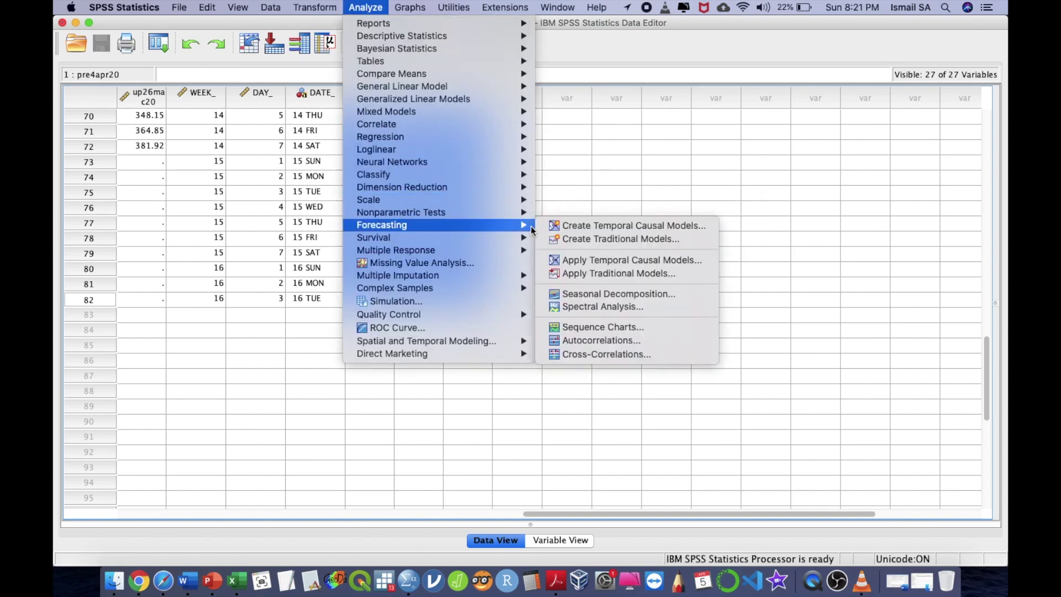
{"action": "left_click", "coordinate": [569, 239]}
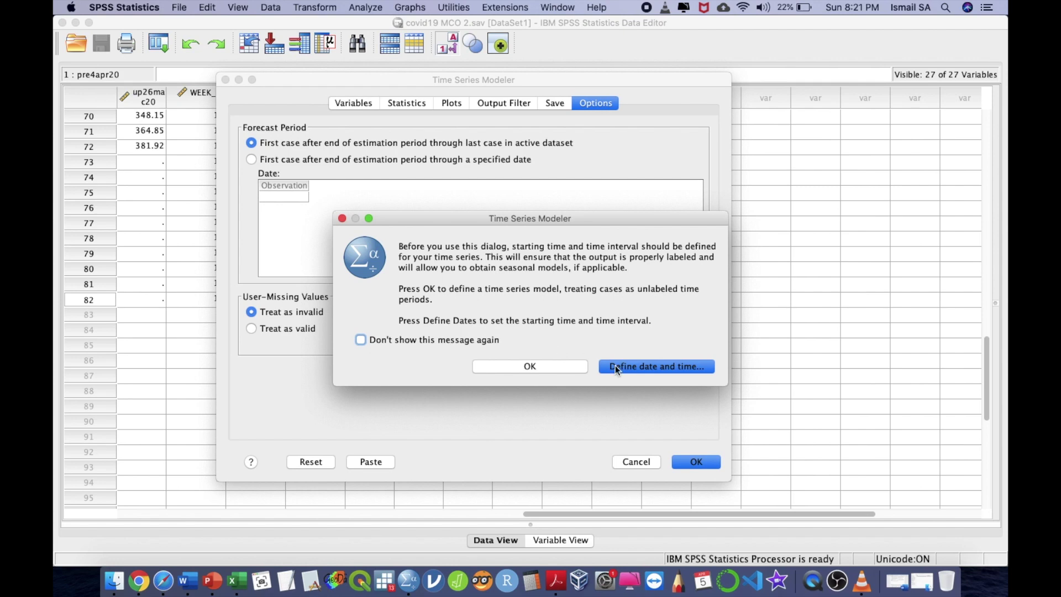
{"action": "left_click", "coordinate": [615, 366]}
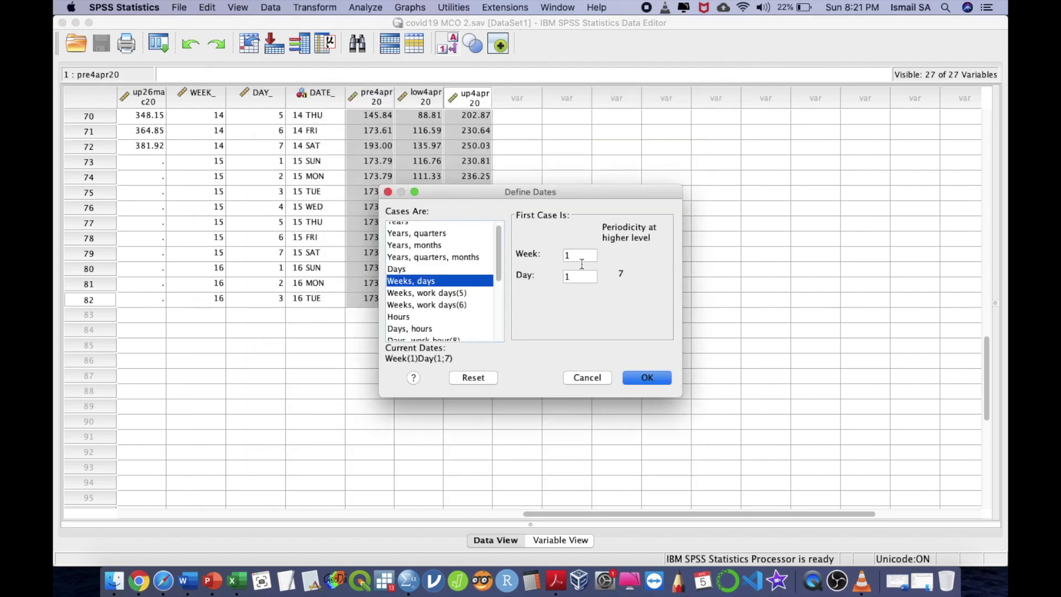
{"action": "left_click", "coordinate": [581, 259]}
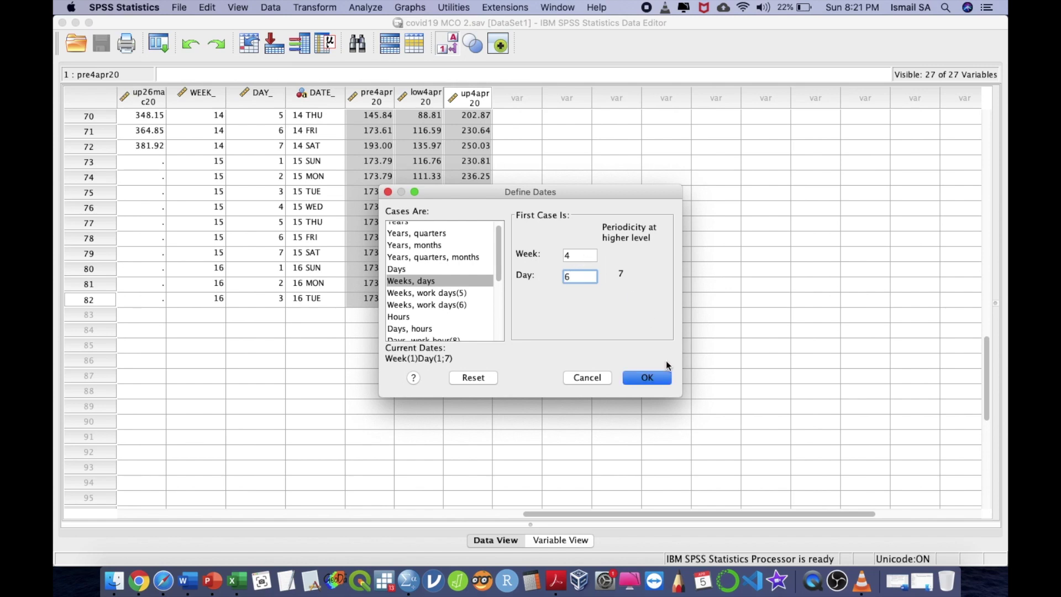
{"action": "left_click", "coordinate": [655, 377]}
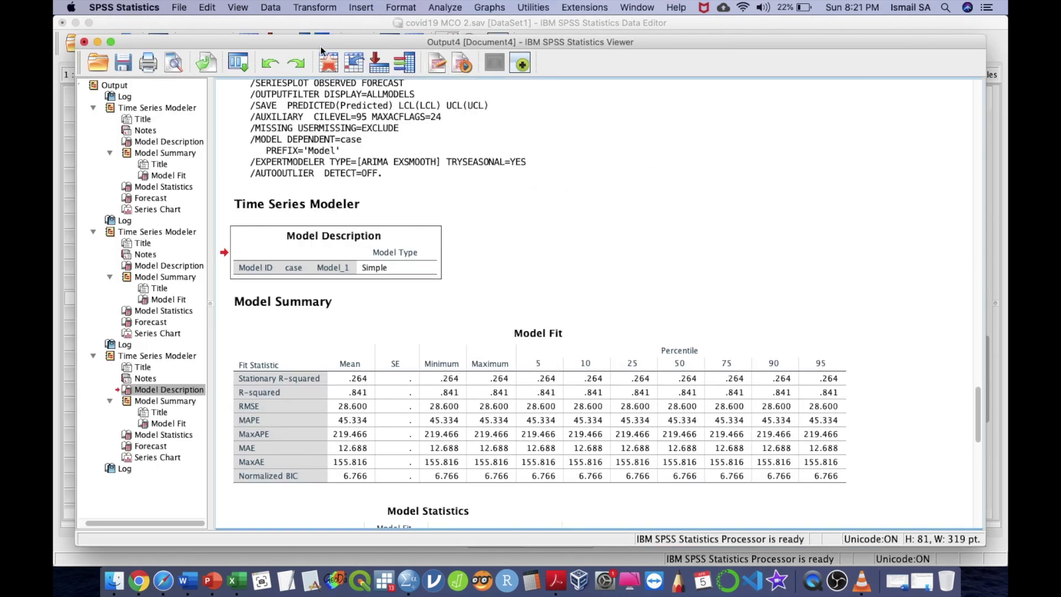
{"action": "key", "text": "super+w"}
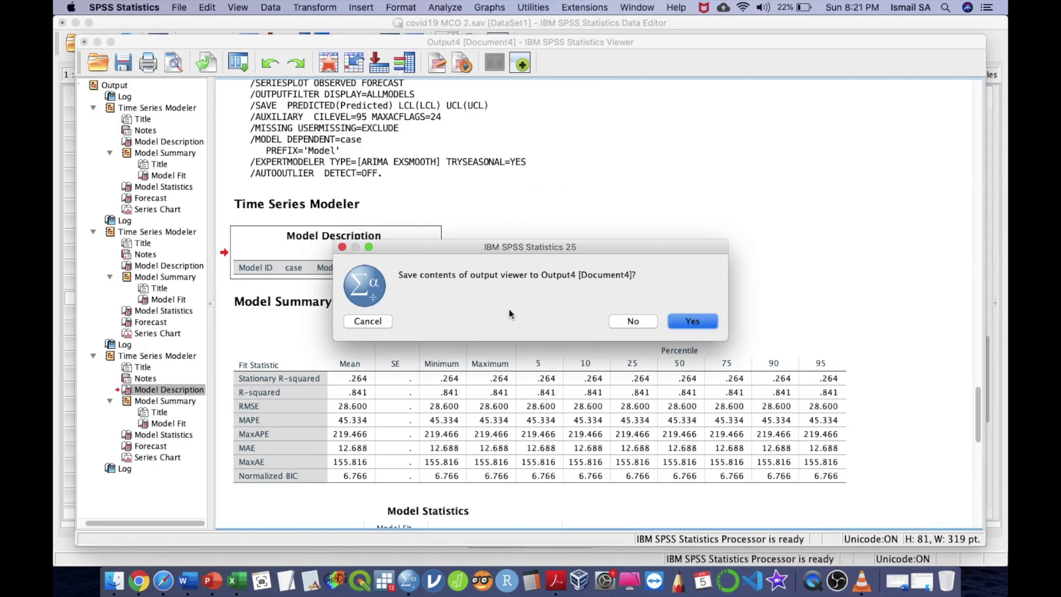
{"action": "left_click", "coordinate": [632, 320]}
{"action": "scroll", "coordinate": [456, 212], "scroll_direction": "up", "scroll_amount": 10}
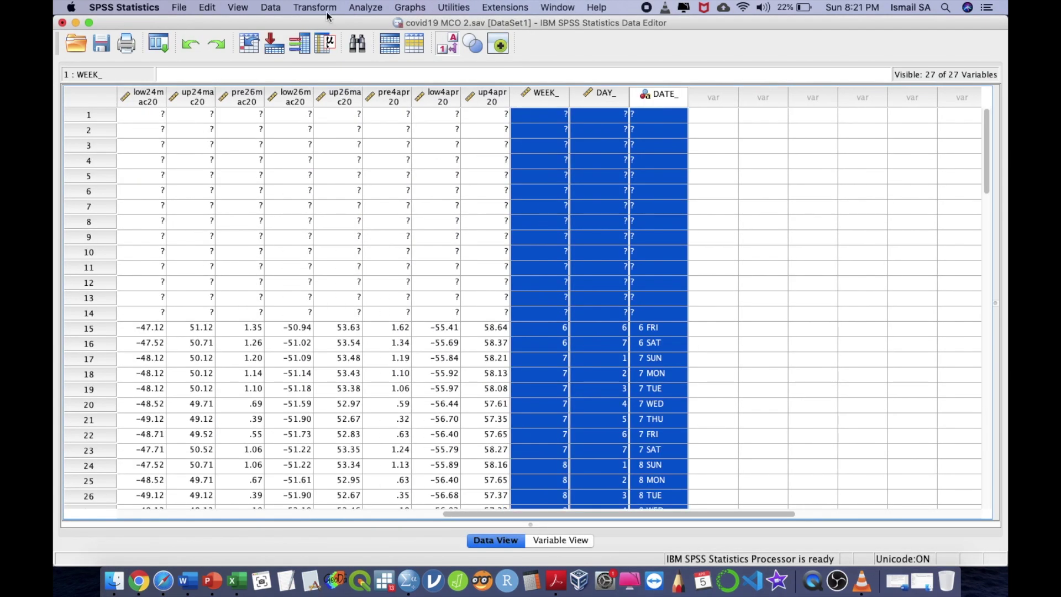
- Run a traditional ARIMA model with orders p=1, d=1, q=1
{"action": "left_click", "coordinate": [359, 8]}
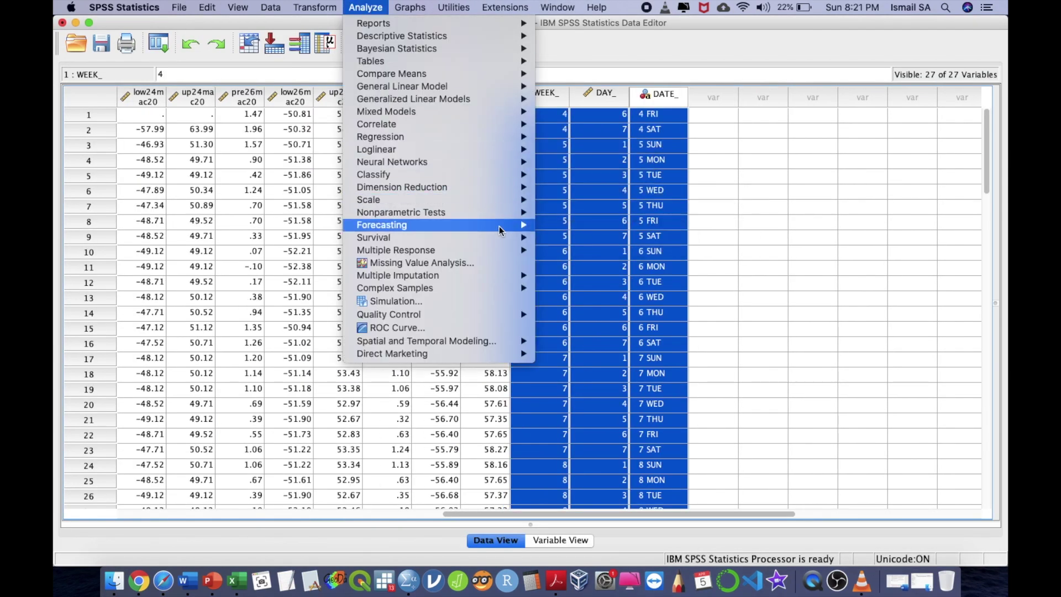
{"action": "mouse_move", "coordinate": [499, 225]}
{"action": "left_click", "coordinate": [579, 239]}
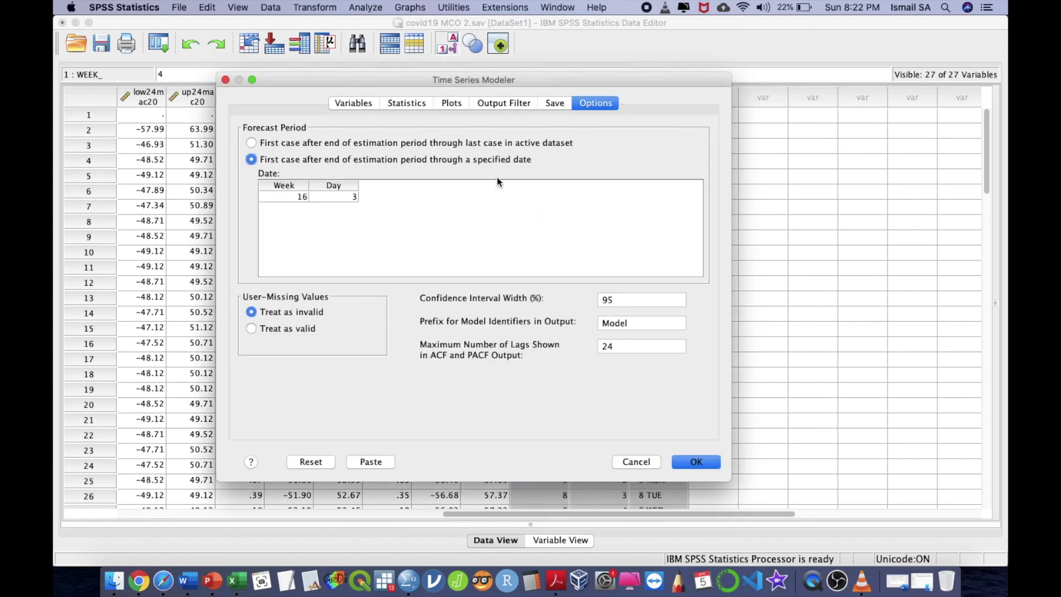
{"action": "left_click", "coordinate": [360, 103]}
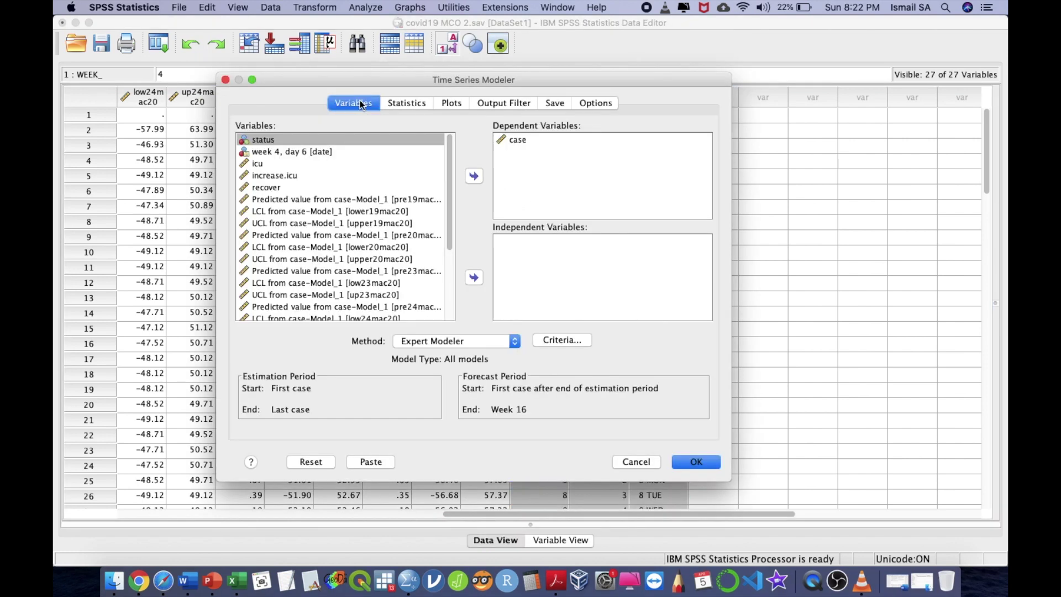
{"action": "left_click", "coordinate": [447, 339]}
{"action": "left_click", "coordinate": [439, 365]}
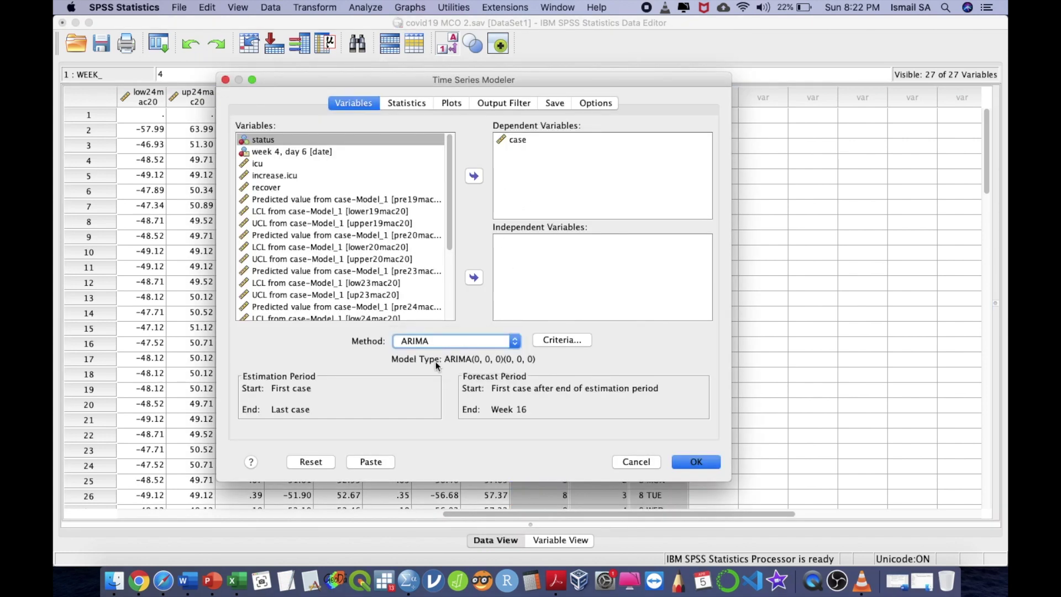
{"action": "left_click", "coordinate": [549, 340]}
{"action": "left_click", "coordinate": [649, 216]}
{"action": "left_click", "coordinate": [649, 227]}
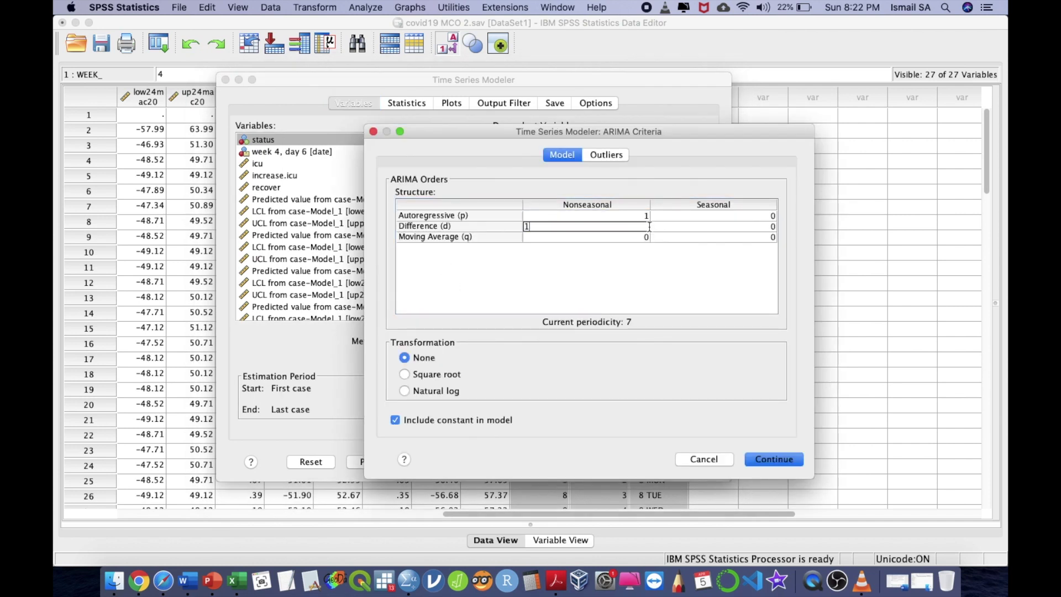
{"action": "left_click", "coordinate": [644, 237]}
{"action": "type", "text": "1"}
{"action": "left_click", "coordinate": [772, 459]}
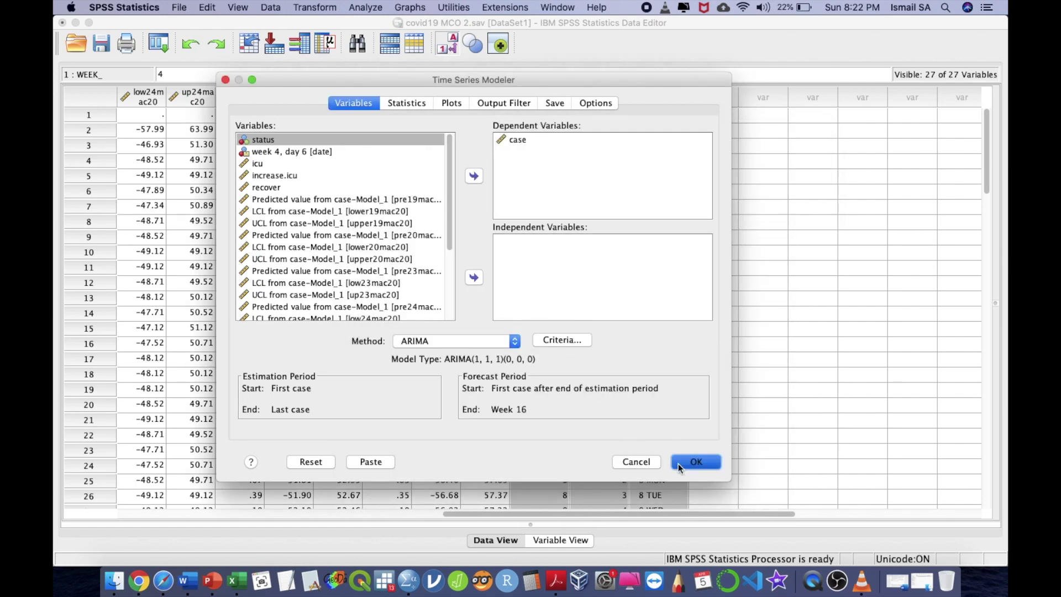
{"action": "left_click", "coordinate": [678, 463]}
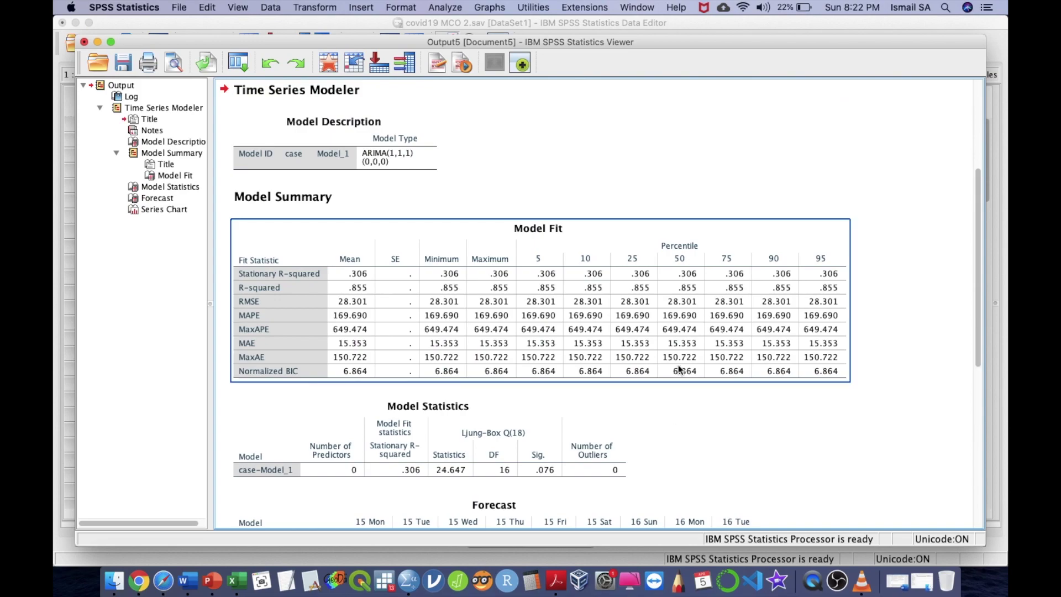
- Select the new predicted, LCL and UCL columns through row 82 and bring Excel forward
{"action": "key", "text": "ctrl+Up"}
{"action": "left_click", "coordinate": [635, 390]}
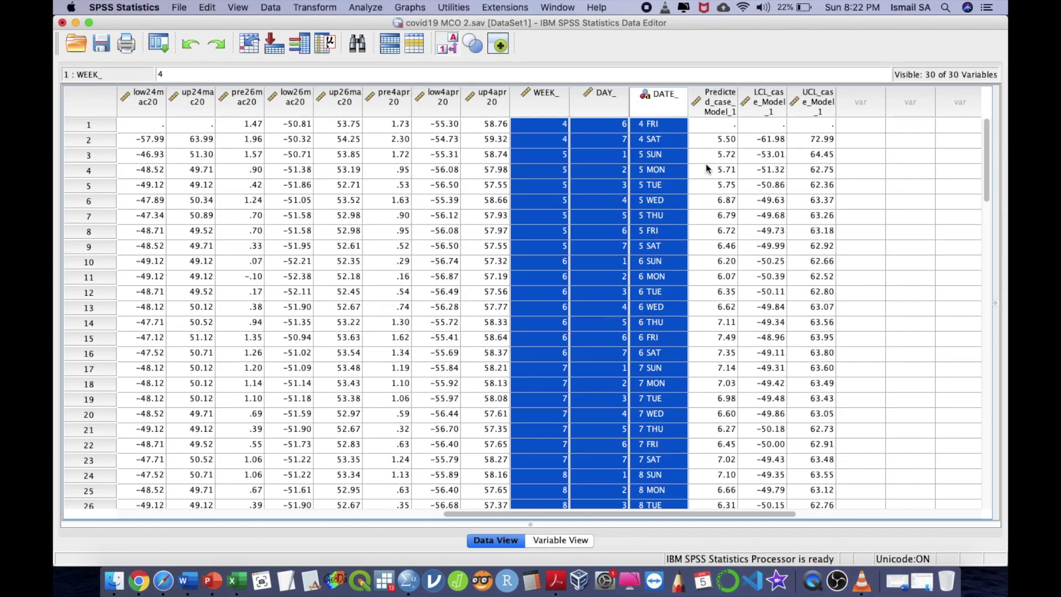
{"action": "left_click", "coordinate": [721, 124]}
{"action": "left_click", "coordinate": [802, 127], "text": "shift"}
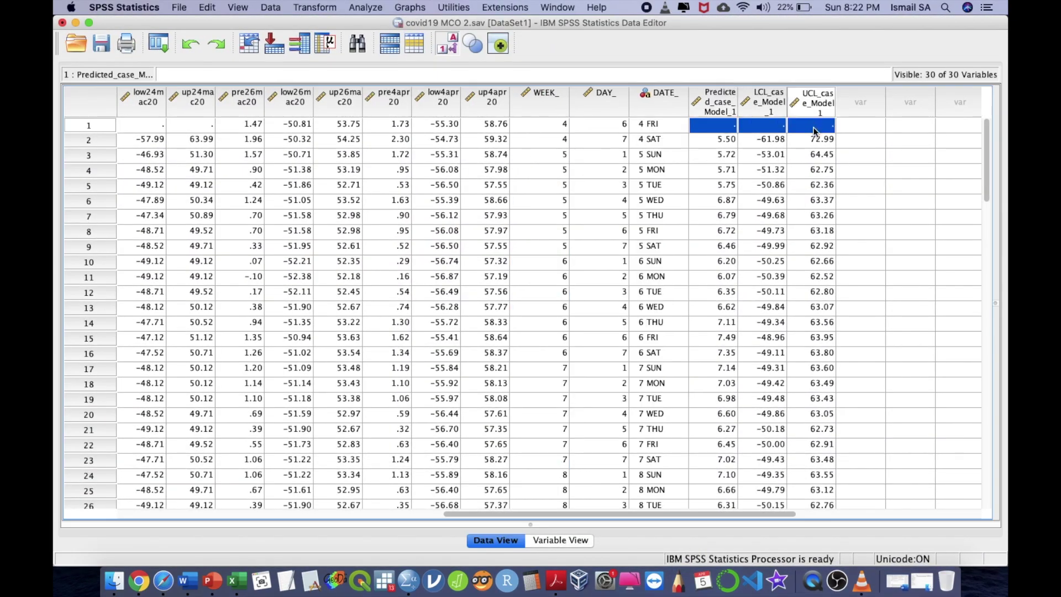
{"action": "scroll", "coordinate": [798, 227], "scroll_direction": "down", "scroll_amount": 12}
{"action": "scroll", "coordinate": [798, 227], "scroll_direction": "down", "scroll_amount": 11}
{"action": "left_click", "coordinate": [812, 263], "text": "shift"}
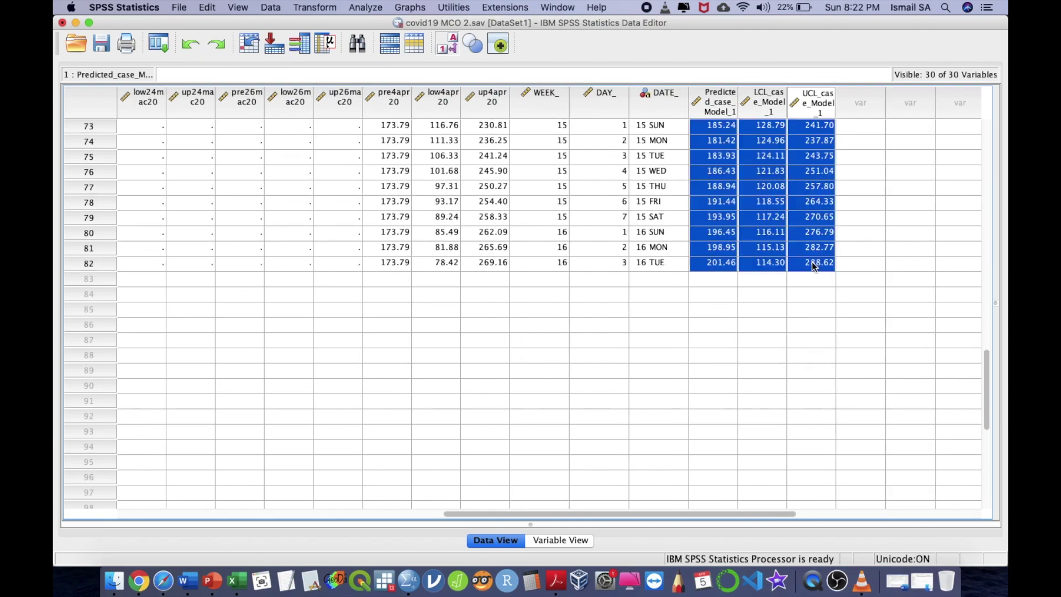
{"action": "key", "text": "ctrl+Up"}
{"action": "left_click", "coordinate": [335, 400]}
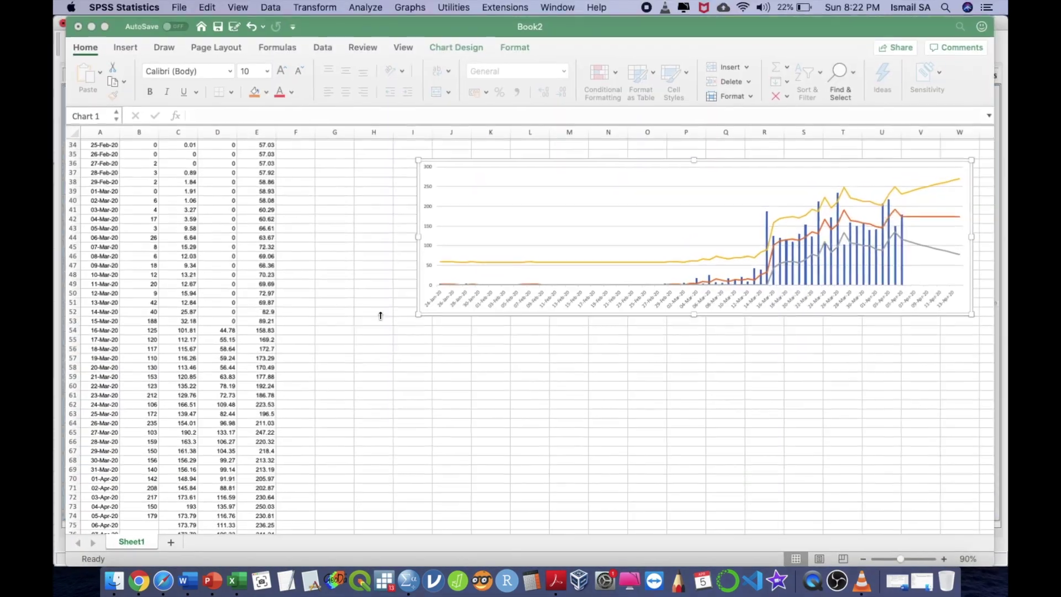
- Paste the ARIMA(1,1,1) forecast values into columns F–H starting at F2
{"action": "scroll", "coordinate": [380, 313], "scroll_direction": "up", "scroll_amount": 5}
{"action": "left_click", "coordinate": [307, 153]}
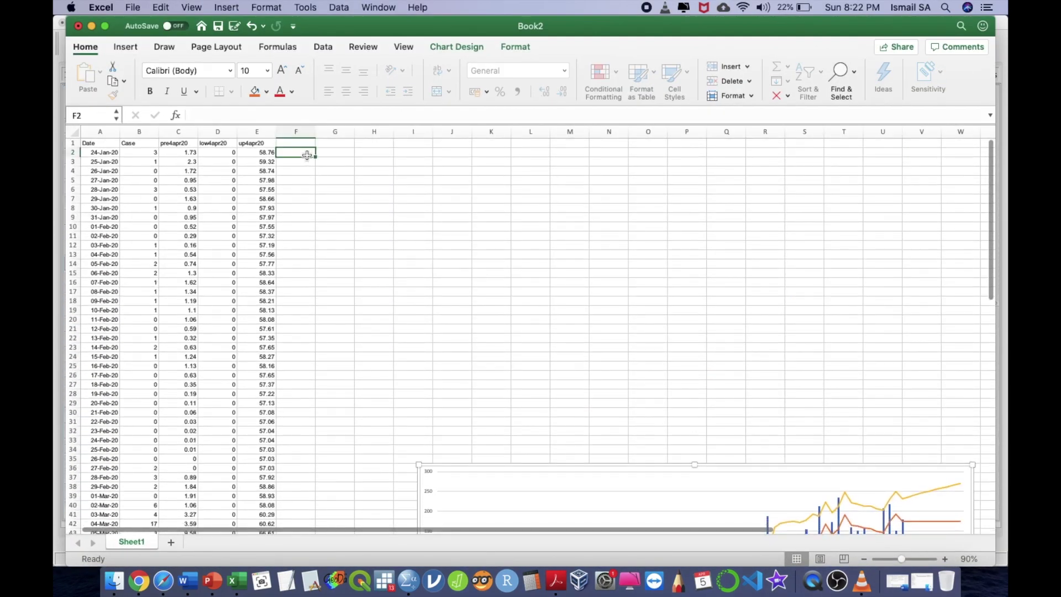
{"action": "key", "text": "super+v"}
- Head columns F, G and H as ari111, low111 and up111, then review the sheet
{"action": "left_click", "coordinate": [308, 144]}
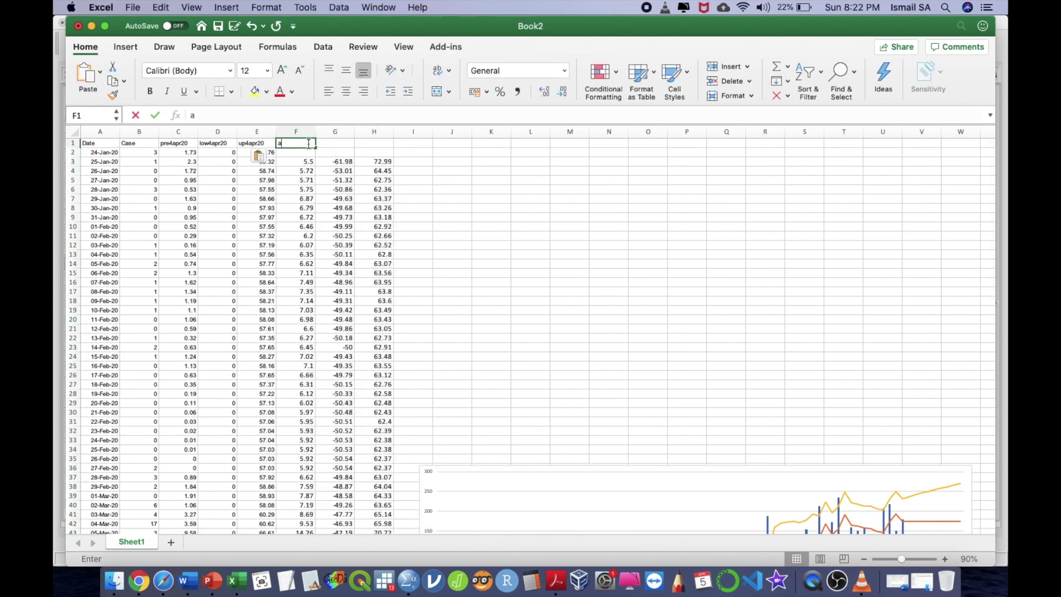
{"action": "key", "text": "Tab"}
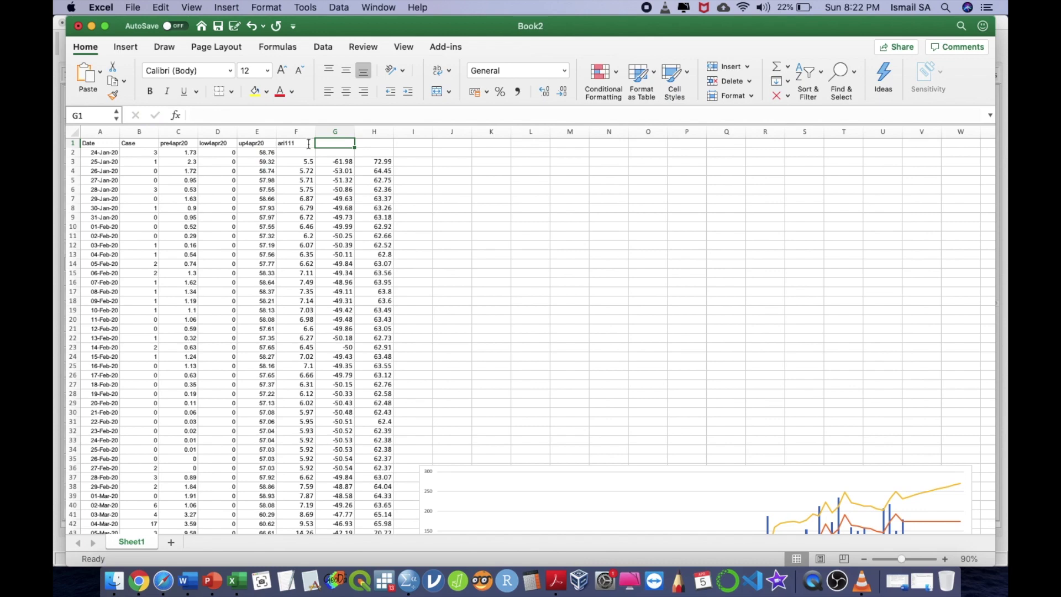
{"action": "key", "text": "Tab"}
{"action": "key", "text": "Tab"}
{"action": "key", "text": "Return"}
{"action": "scroll", "coordinate": [367, 227], "scroll_direction": "down", "scroll_amount": 10}
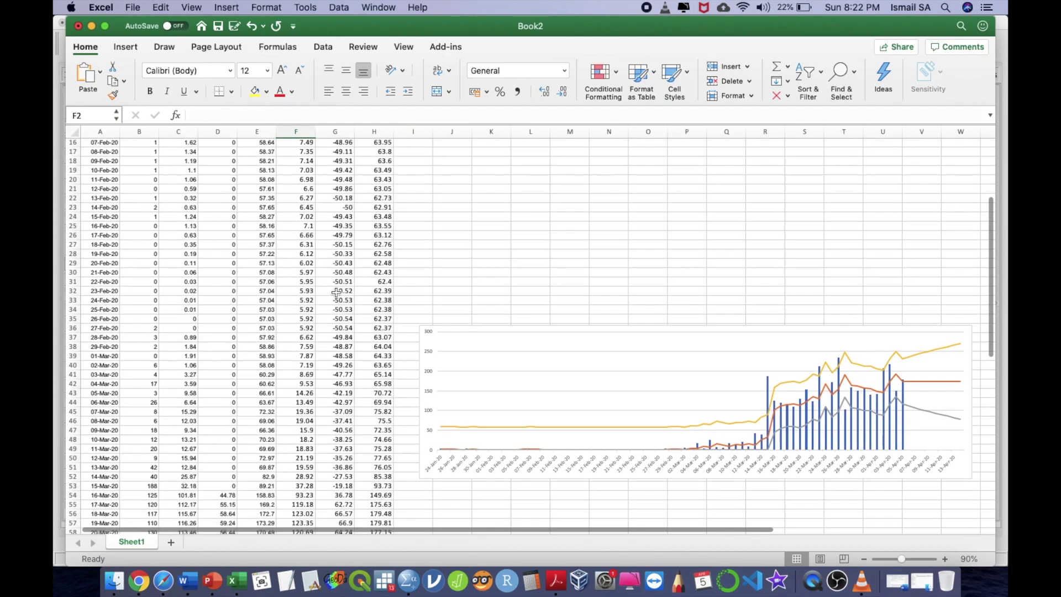
{"action": "scroll", "coordinate": [336, 292], "scroll_direction": "right", "scroll_amount": 1}
{"action": "scroll", "coordinate": [336, 292], "scroll_direction": "down", "scroll_amount": 13}
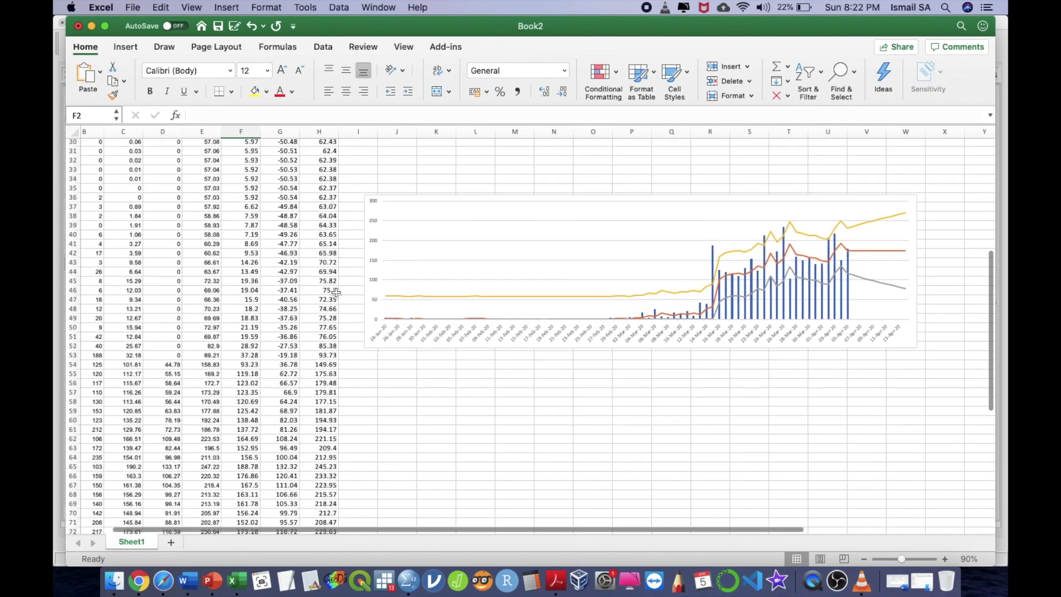
{"action": "scroll", "coordinate": [336, 292], "scroll_direction": "left", "scroll_amount": 1}
{"action": "scroll", "coordinate": [336, 292], "scroll_direction": "down", "scroll_amount": 1}
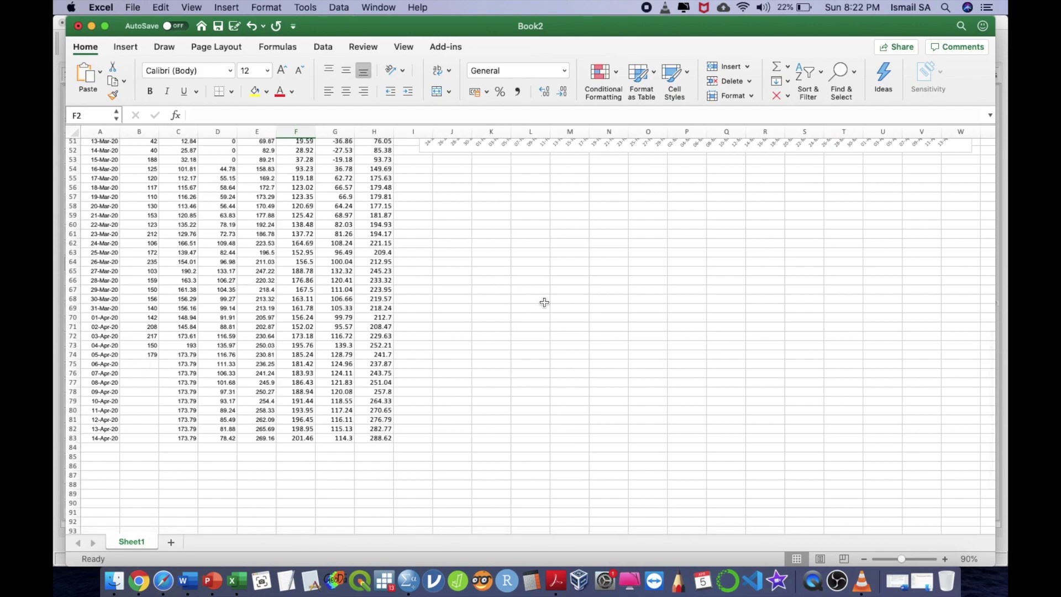
{"action": "scroll", "coordinate": [545, 300], "scroll_direction": "up", "scroll_amount": 14}
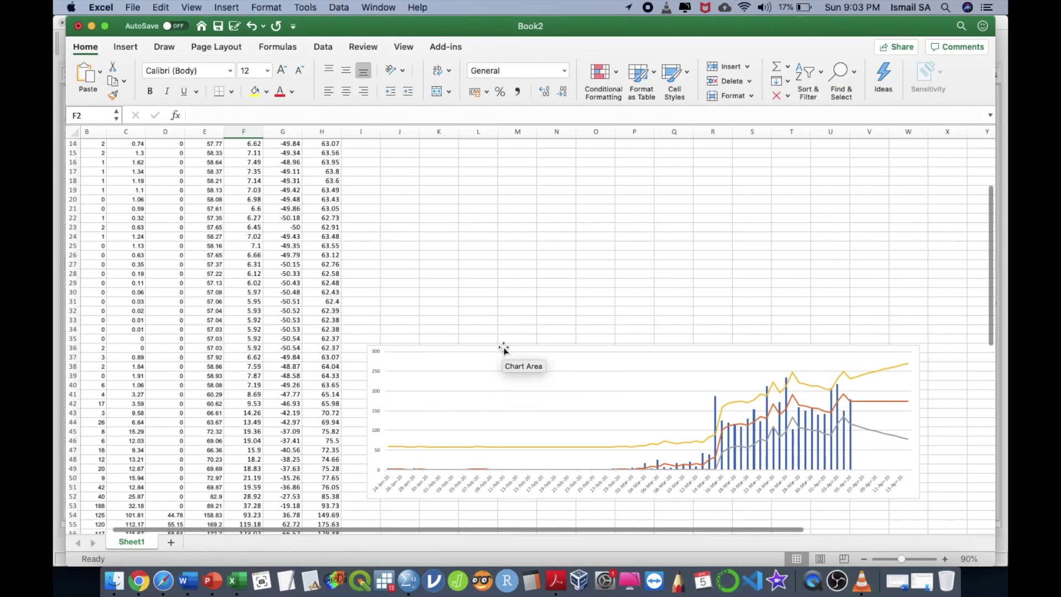
- Drag the chart up beside the top rows of data
{"action": "left_click", "coordinate": [503, 346]}
{"action": "left_click_drag", "start_coordinate": [502, 346], "coordinate": [484, 166]}
{"action": "scroll", "coordinate": [485, 166], "scroll_direction": "up", "scroll_amount": 5}
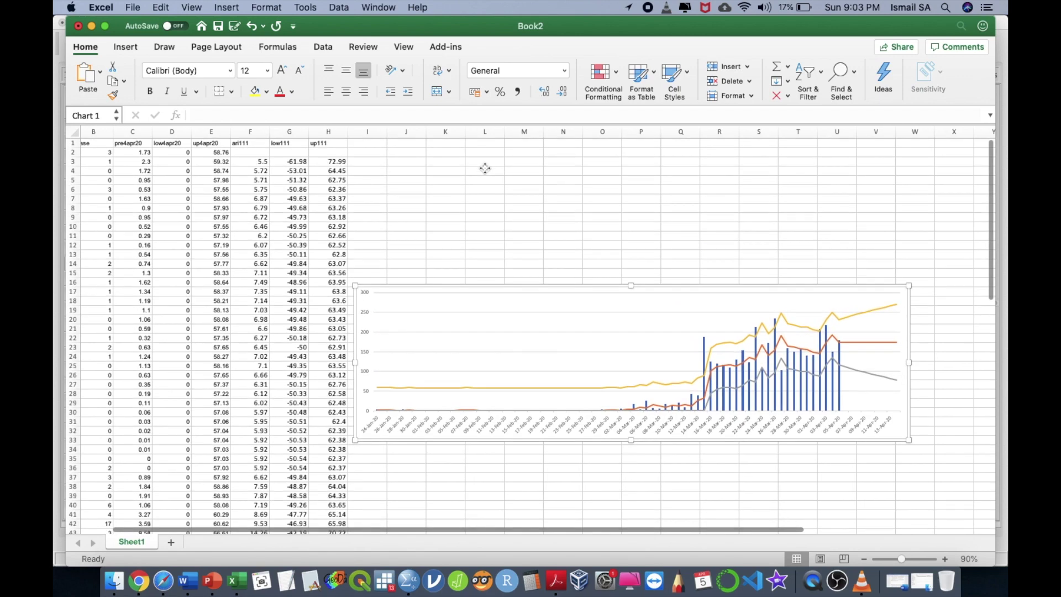
{"action": "left_click_drag", "start_coordinate": [485, 288], "coordinate": [490, 191]}
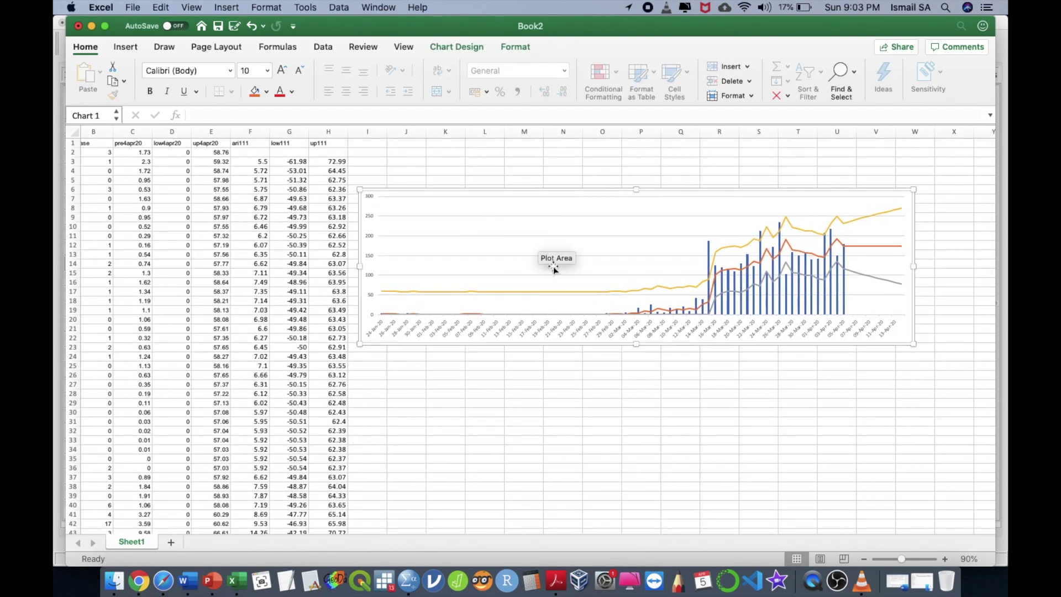
- Inspect the up4apr20 and pre4apr20 lines, then select the blue Cases column series
{"action": "left_click", "coordinate": [552, 293]}
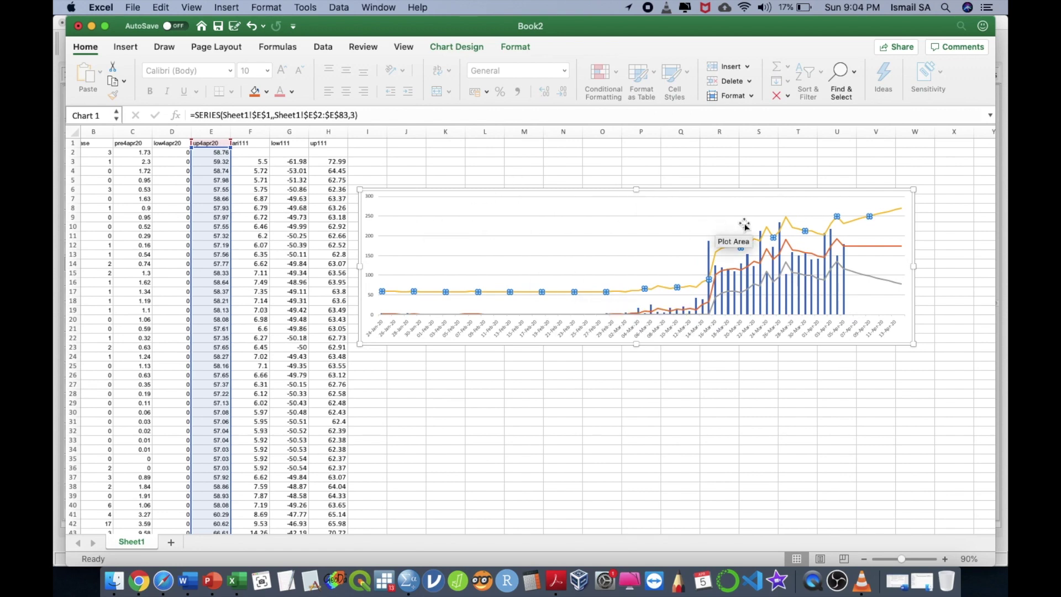
{"action": "left_click", "coordinate": [854, 245]}
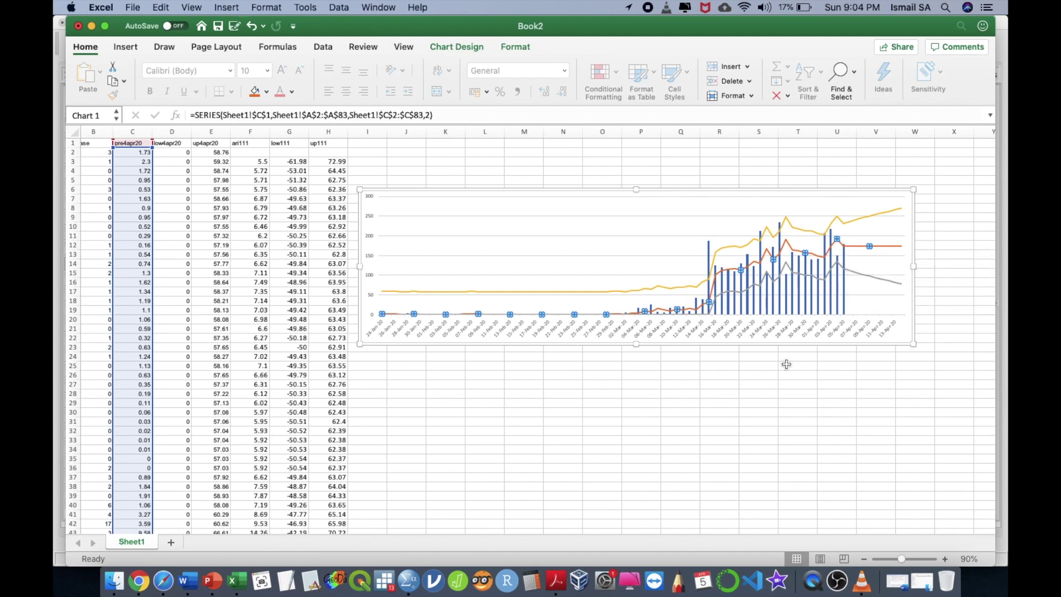
{"action": "scroll", "coordinate": [787, 364], "scroll_direction": "down", "scroll_amount": 15}
{"action": "scroll", "coordinate": [786, 364], "scroll_direction": "up", "scroll_amount": 15}
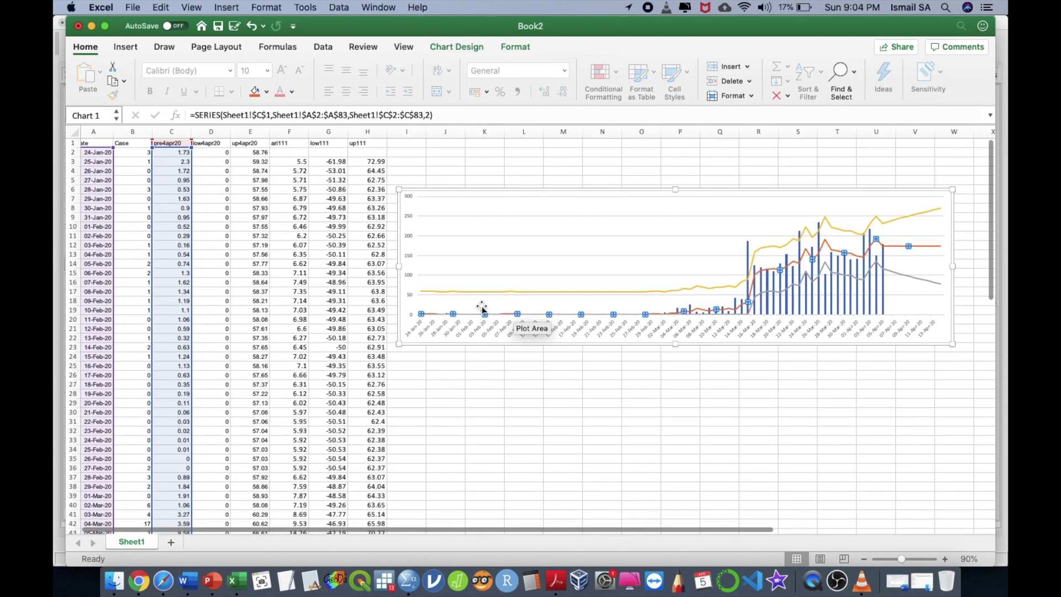
{"action": "scroll", "coordinate": [249, 158], "scroll_direction": "right", "scroll_amount": 2}
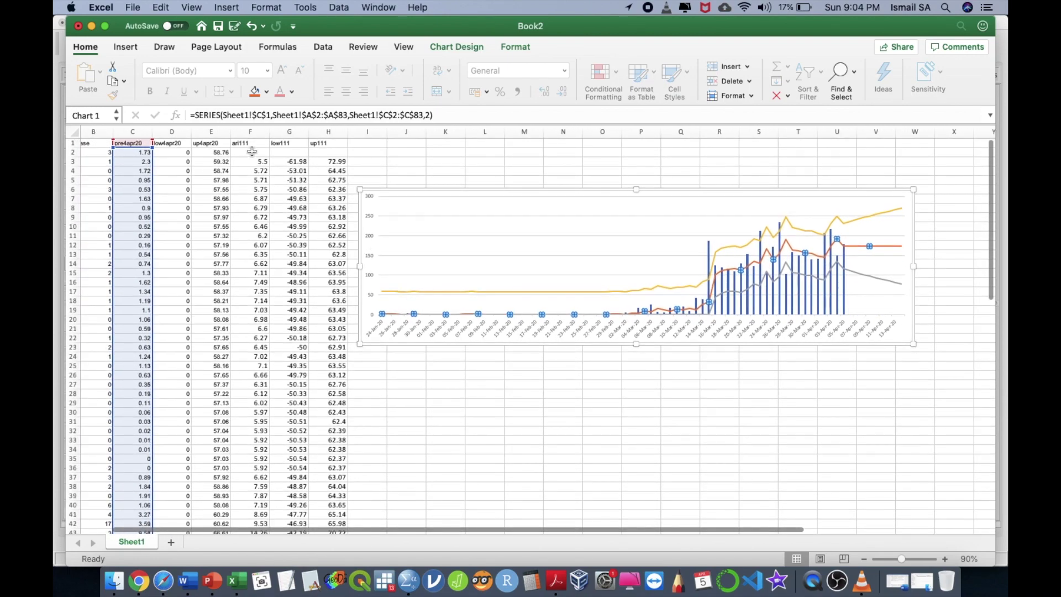
{"action": "left_click", "coordinate": [251, 145]}
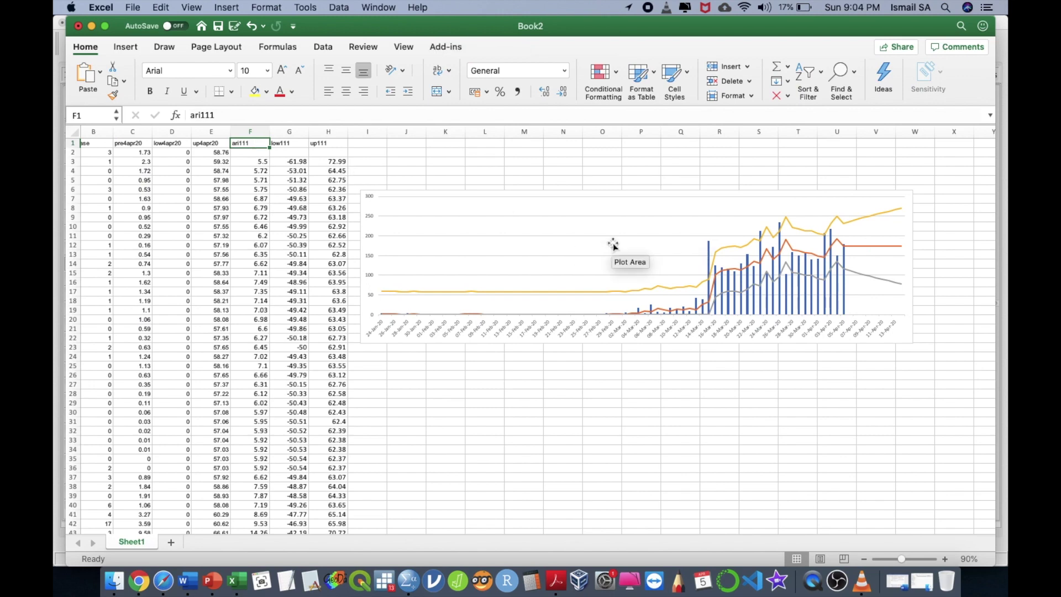
{"action": "left_click", "coordinate": [722, 270]}
{"action": "right_click", "coordinate": [723, 270]}
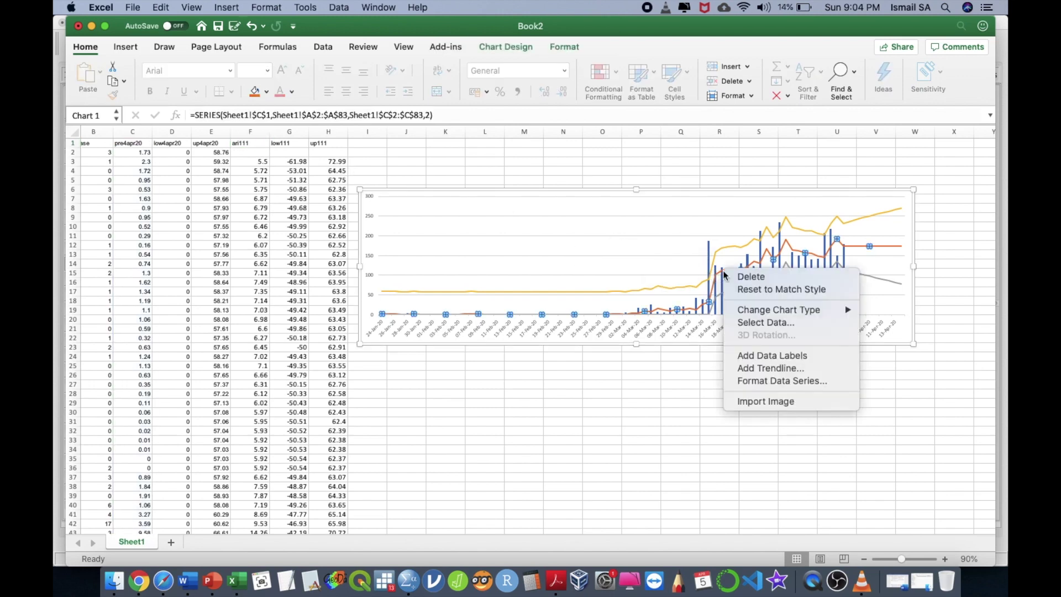
- Add an ari111 series to the chart, named from F1 with values F2:F83
{"action": "left_click", "coordinate": [748, 324]}
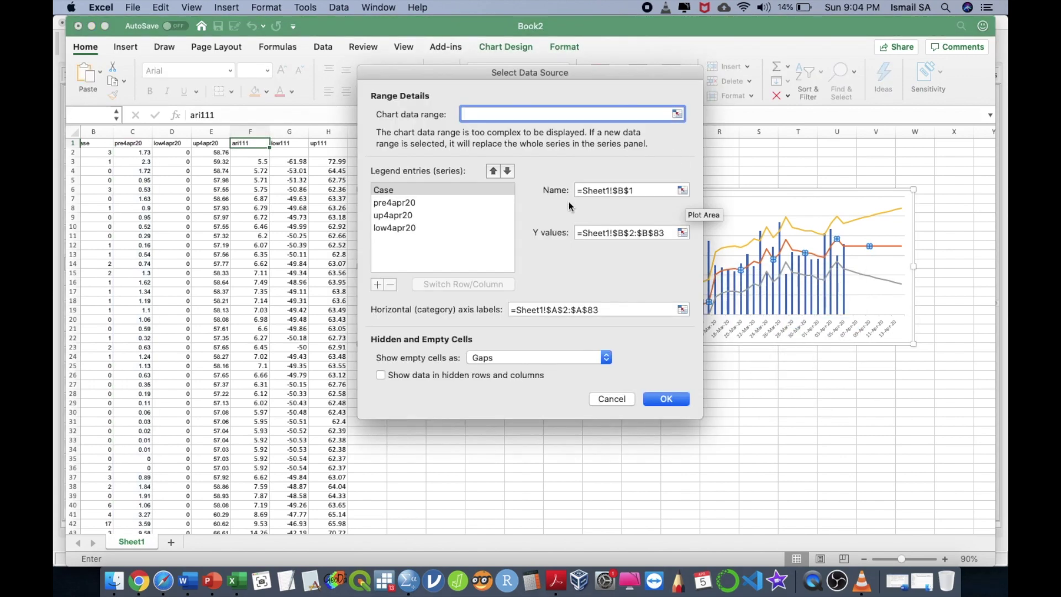
{"action": "left_click", "coordinate": [377, 284]}
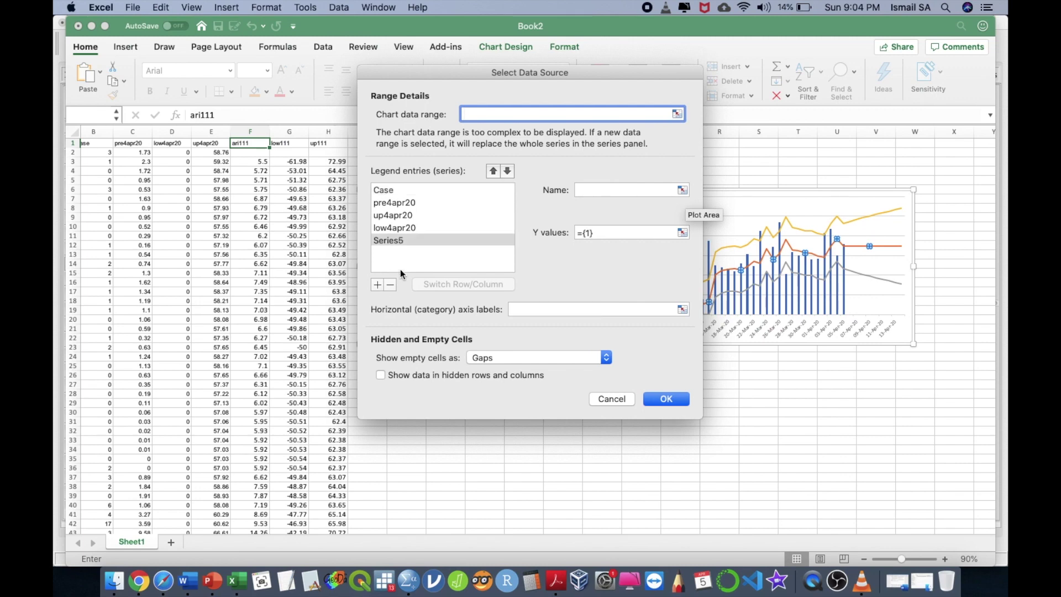
{"action": "left_click", "coordinate": [684, 189]}
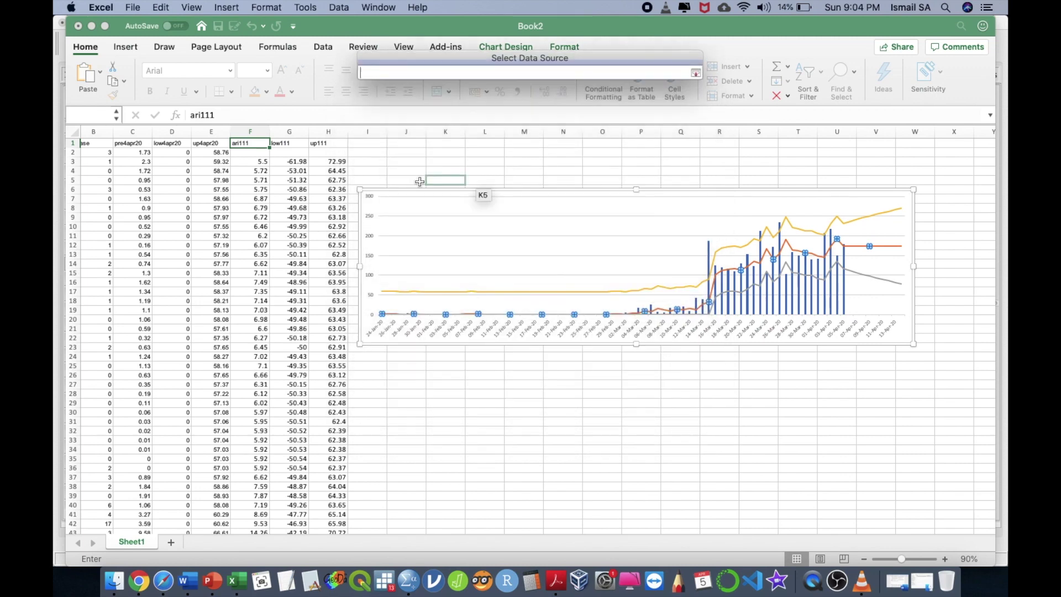
{"action": "left_click", "coordinate": [255, 142]}
{"action": "left_click", "coordinate": [695, 73]}
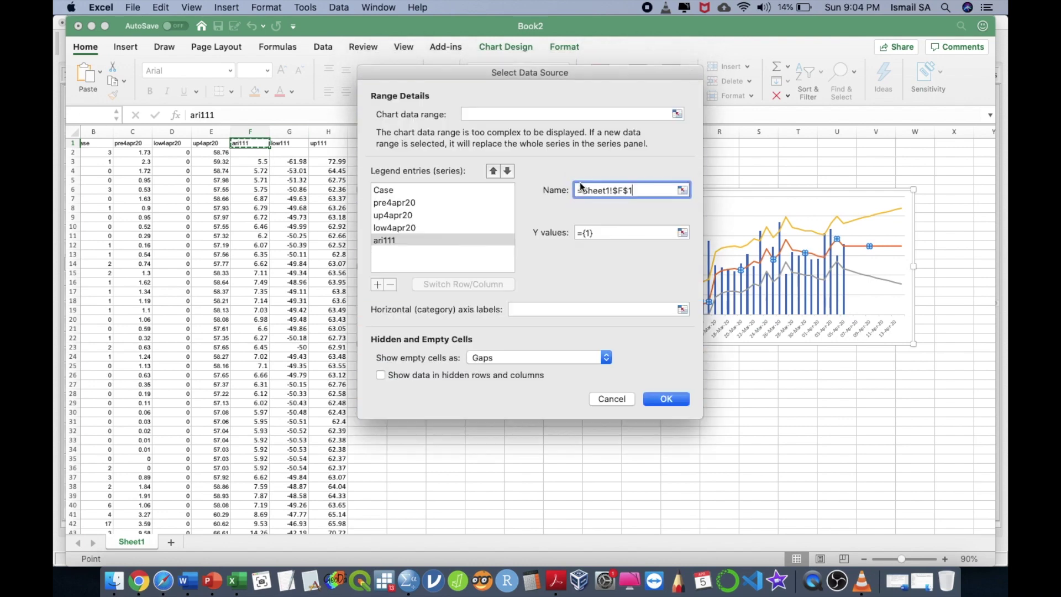
{"action": "left_click", "coordinate": [682, 233]}
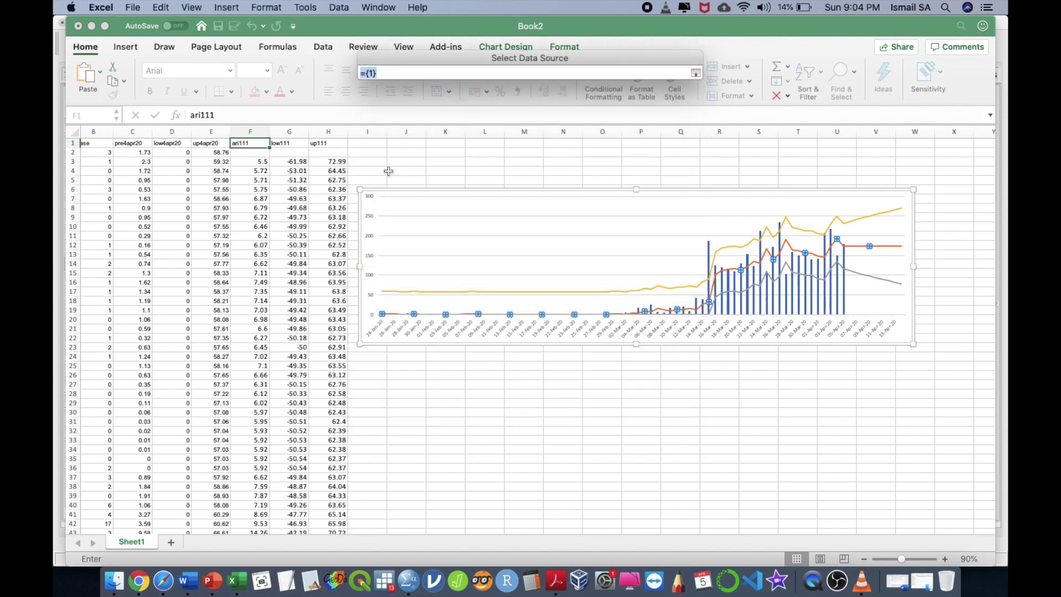
{"action": "left_click_drag", "start_coordinate": [254, 153], "coordinate": [263, 292]}
{"action": "scroll", "coordinate": [271, 270], "scroll_direction": "down", "scroll_amount": 20}
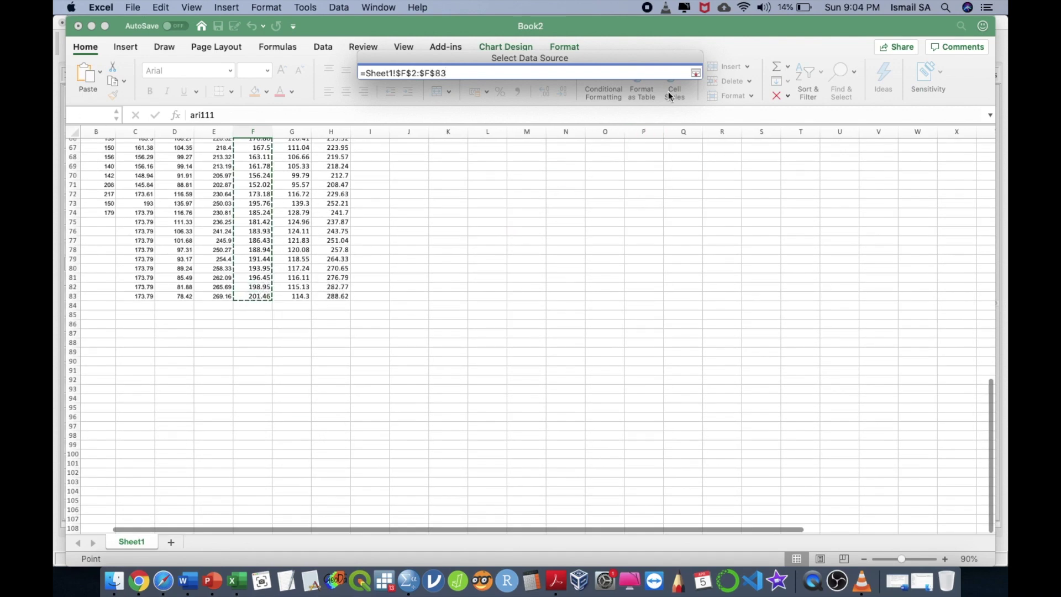
{"action": "left_click", "coordinate": [695, 73]}
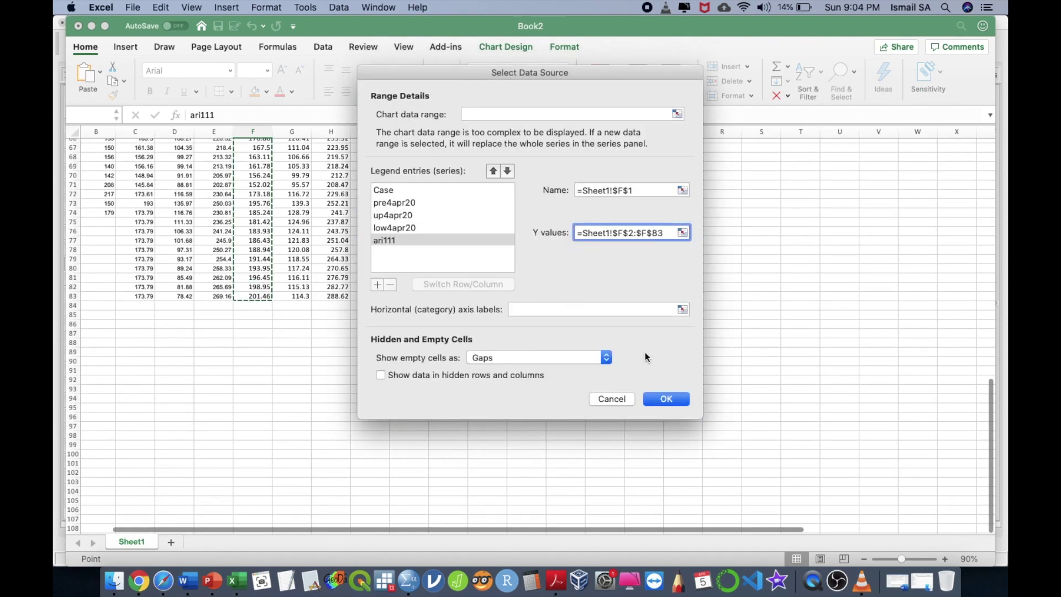
{"action": "left_click", "coordinate": [667, 399]}
{"action": "scroll", "coordinate": [652, 237], "scroll_direction": "up", "scroll_amount": 20}
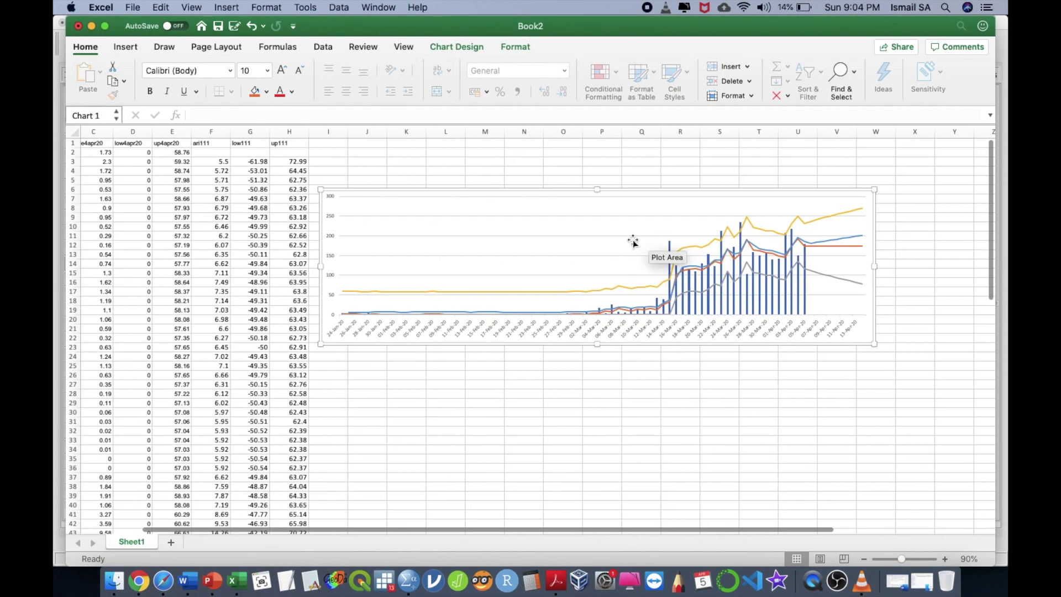
- Change the F1 header from ari111 to ARIMA(1,1,1) and widen column F
{"action": "left_click", "coordinate": [838, 240]}
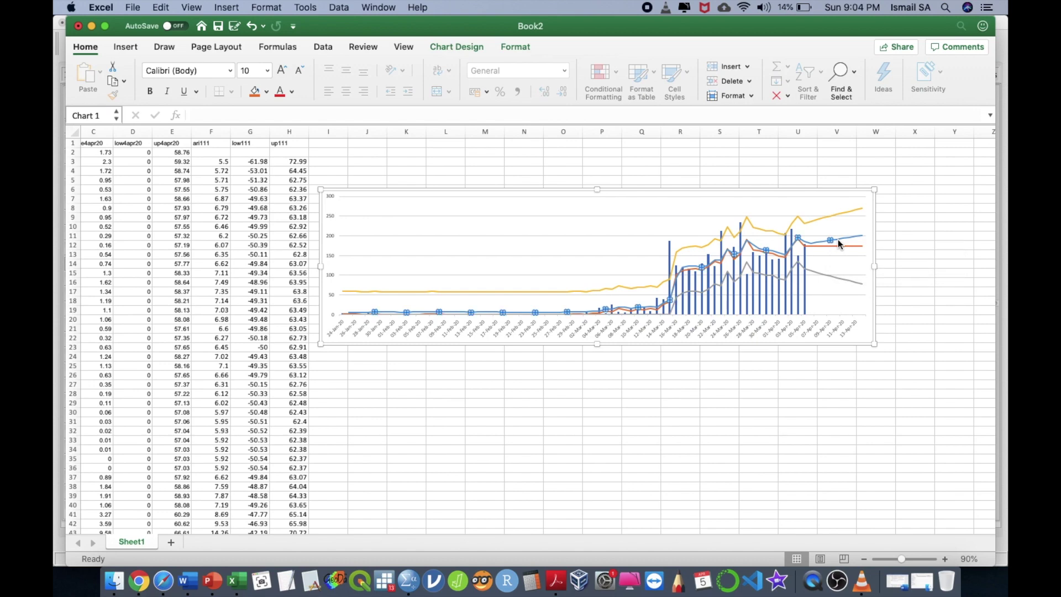
{"action": "left_click", "coordinate": [224, 142]}
{"action": "type", "text": "ARIMA(1,1,"}
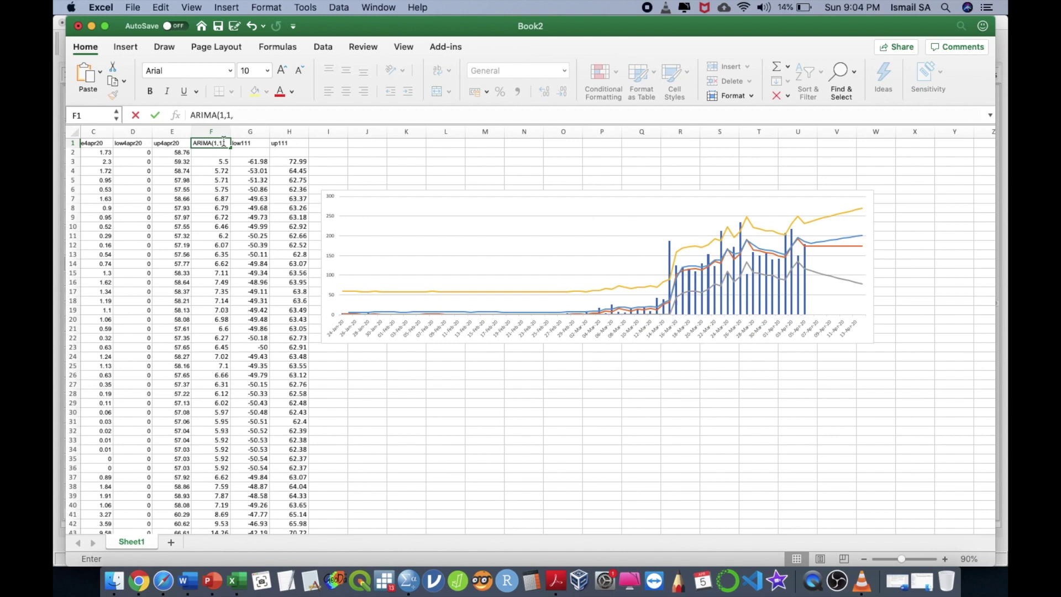
{"action": "type", "text": "1)"}
{"action": "key", "text": "Return"}
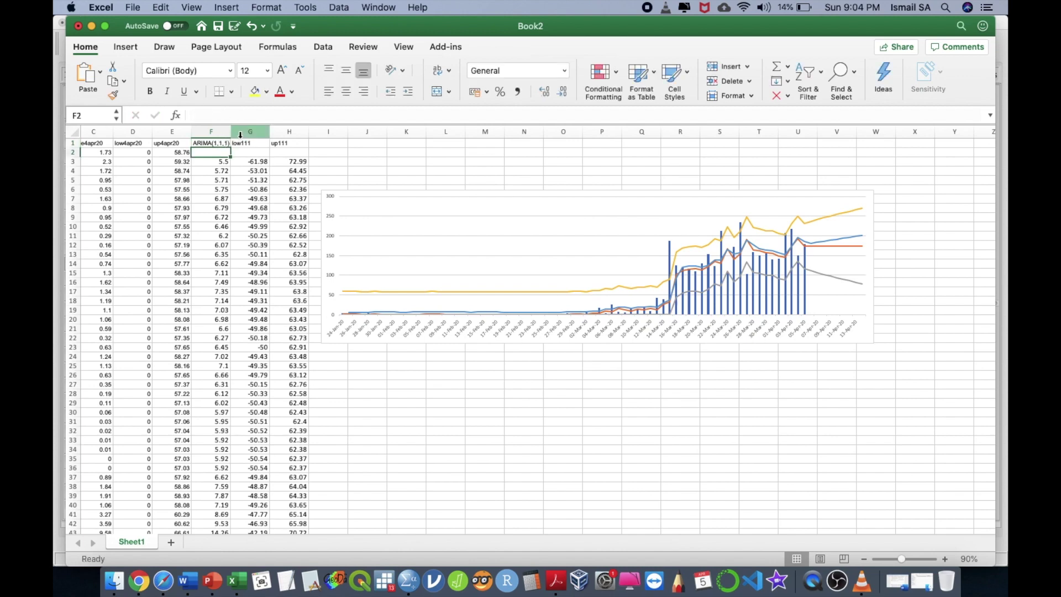
{"action": "left_click_drag", "start_coordinate": [230, 131], "coordinate": [231, 131]}
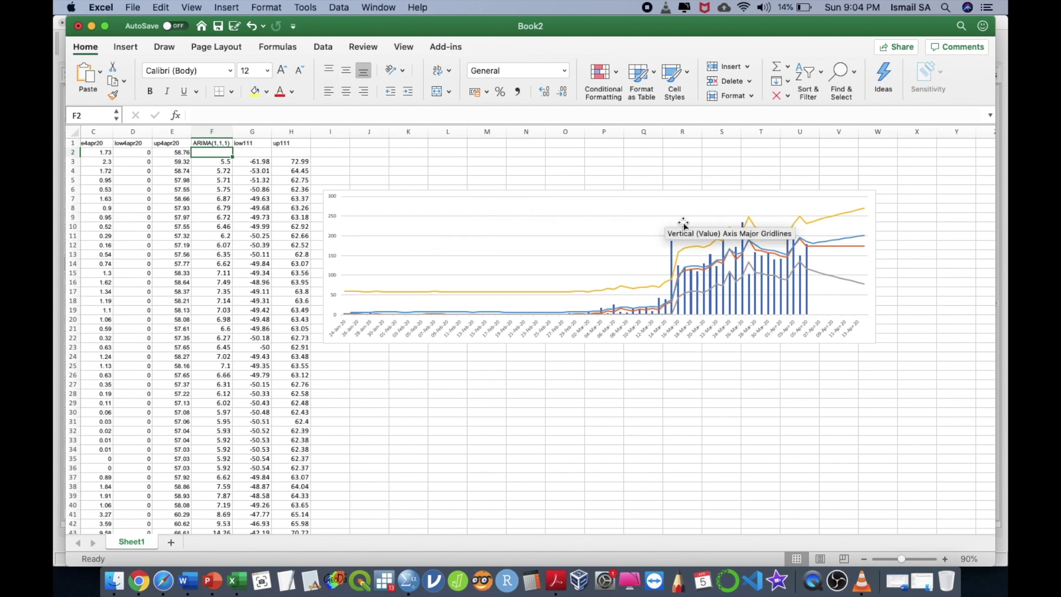
- Open the chart's Select Data settings from the up4apr20 line's context menu
{"action": "right_click", "coordinate": [655, 269]}
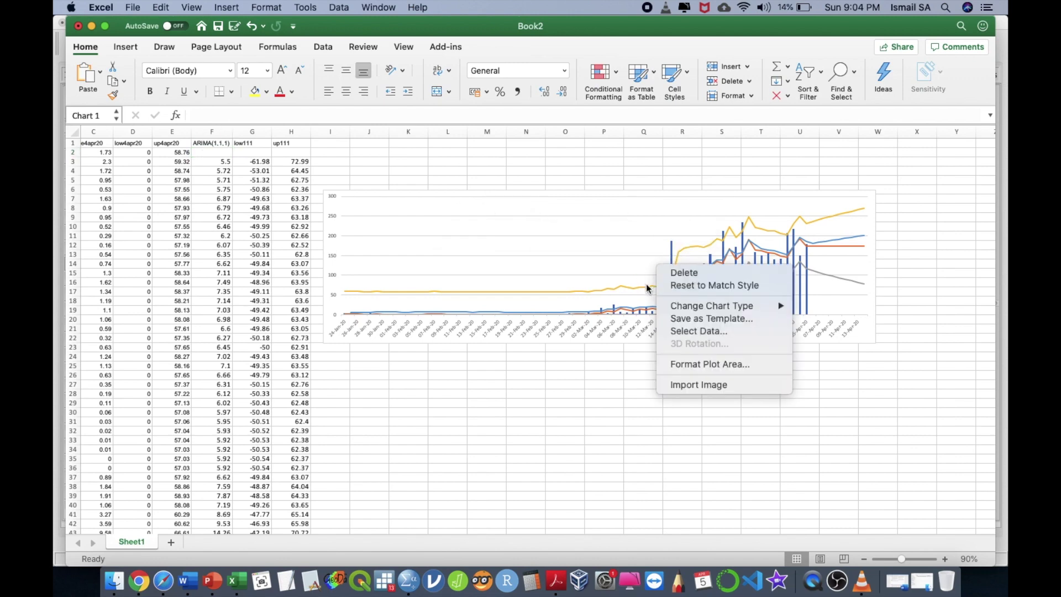
{"action": "left_click", "coordinate": [645, 293]}
{"action": "right_click", "coordinate": [645, 291]}
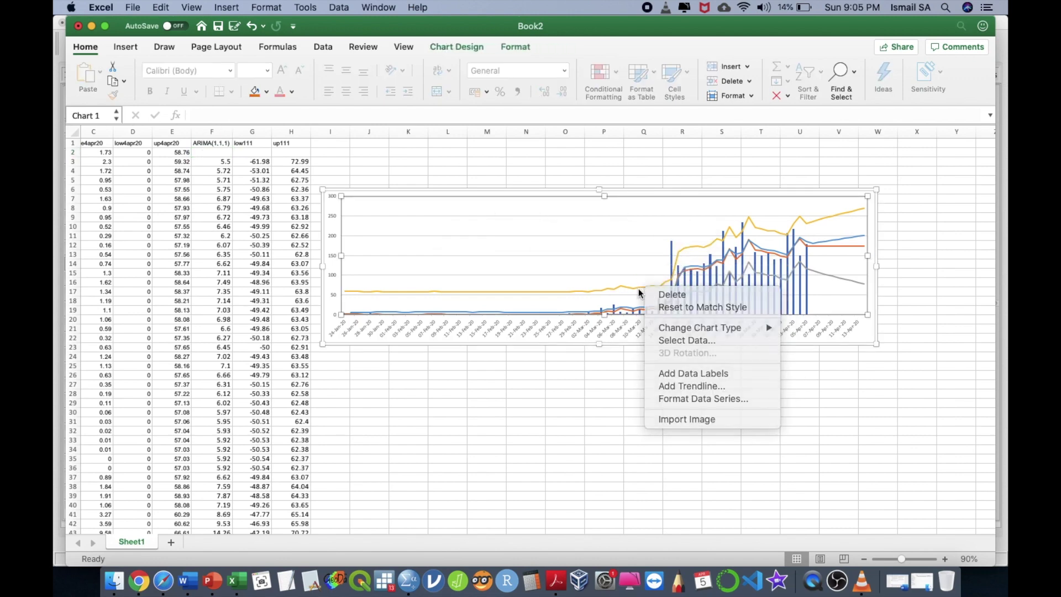
{"action": "left_click", "coordinate": [632, 289]}
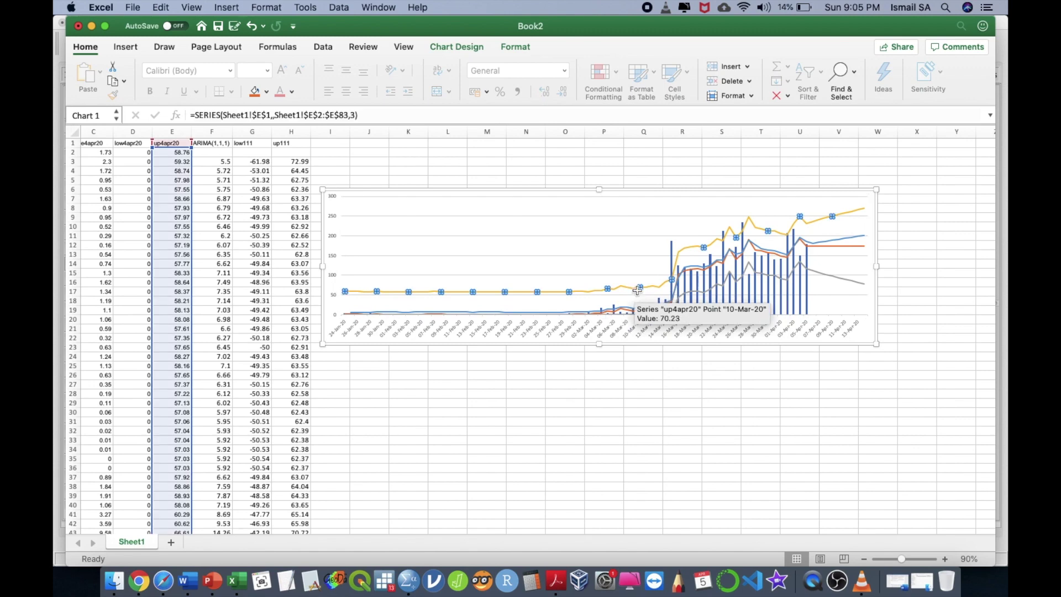
{"action": "right_click", "coordinate": [636, 292]}
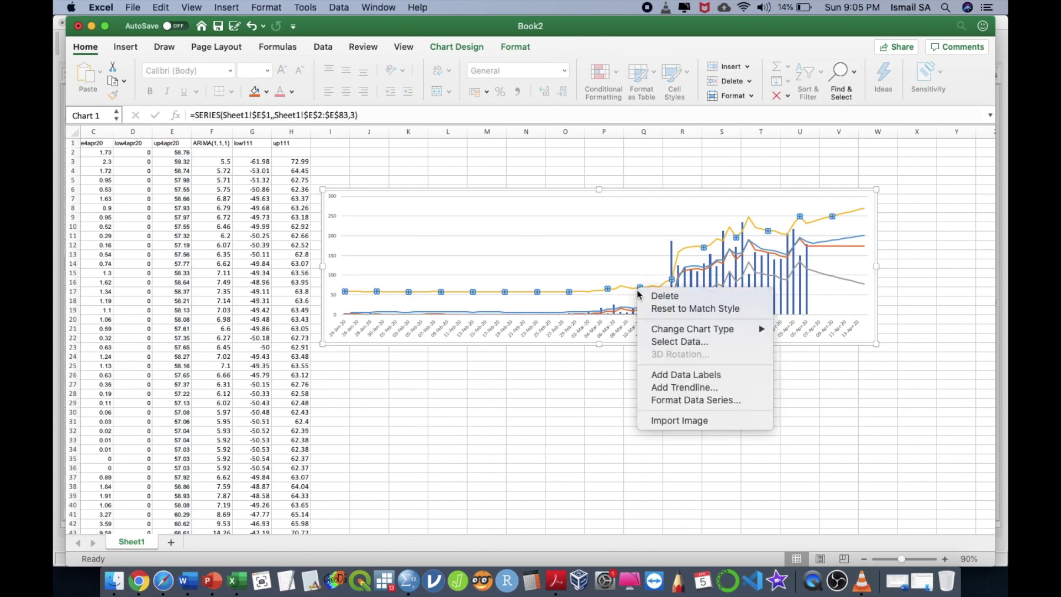
{"action": "left_click", "coordinate": [691, 344]}
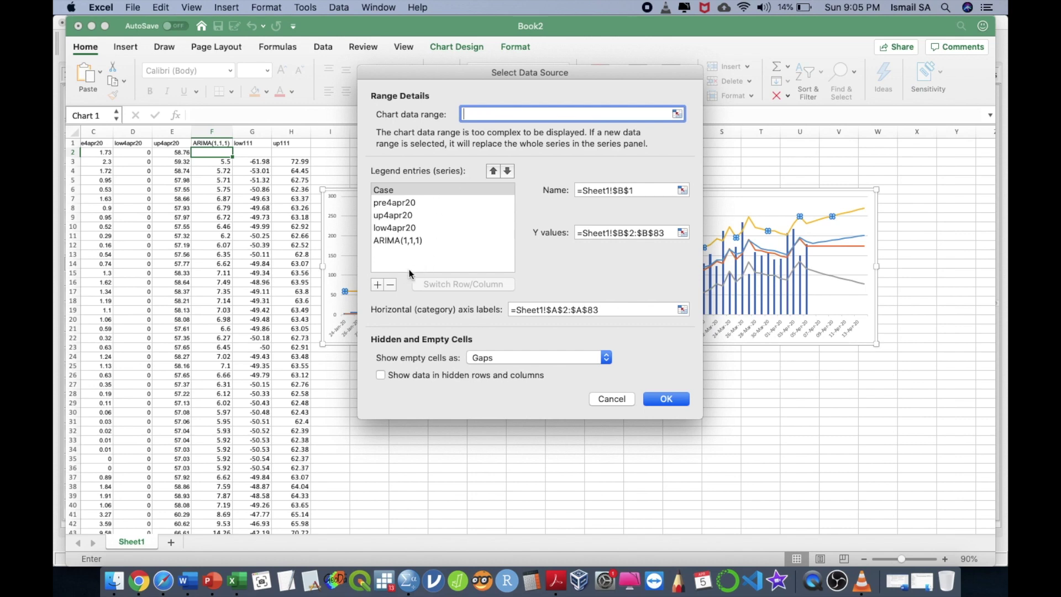
- Add an up111 series named from H1 with values H2:H83 to the chart
{"action": "left_click", "coordinate": [377, 284]}
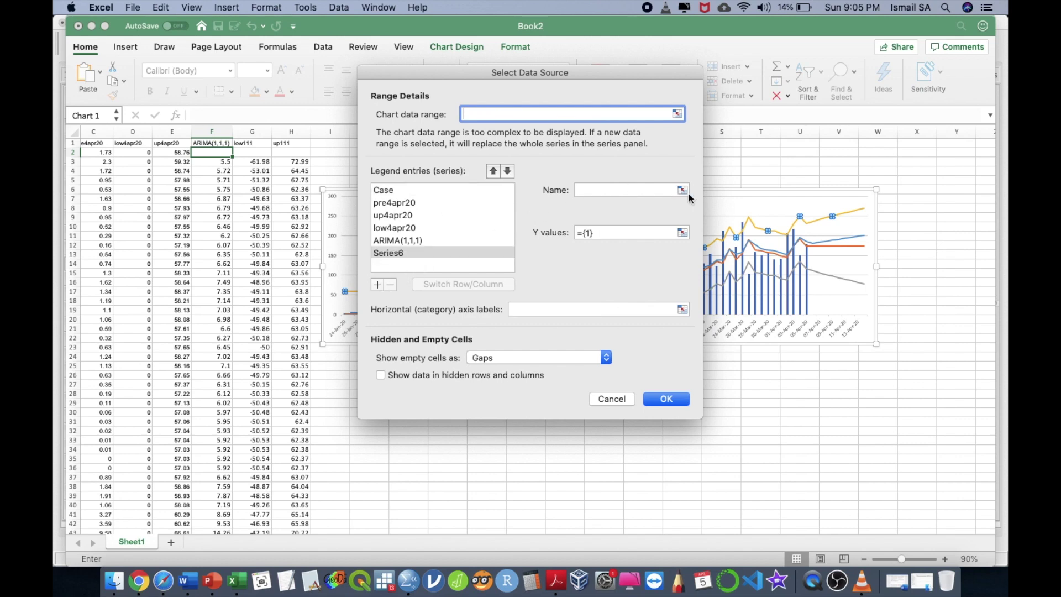
{"action": "left_click", "coordinate": [677, 114]}
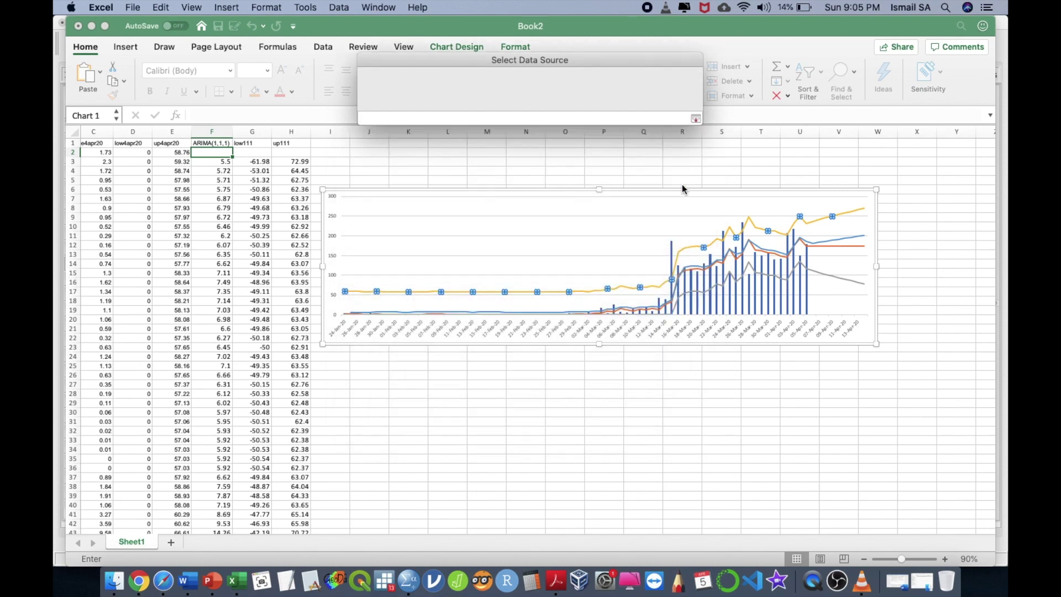
{"action": "left_click", "coordinate": [300, 146]}
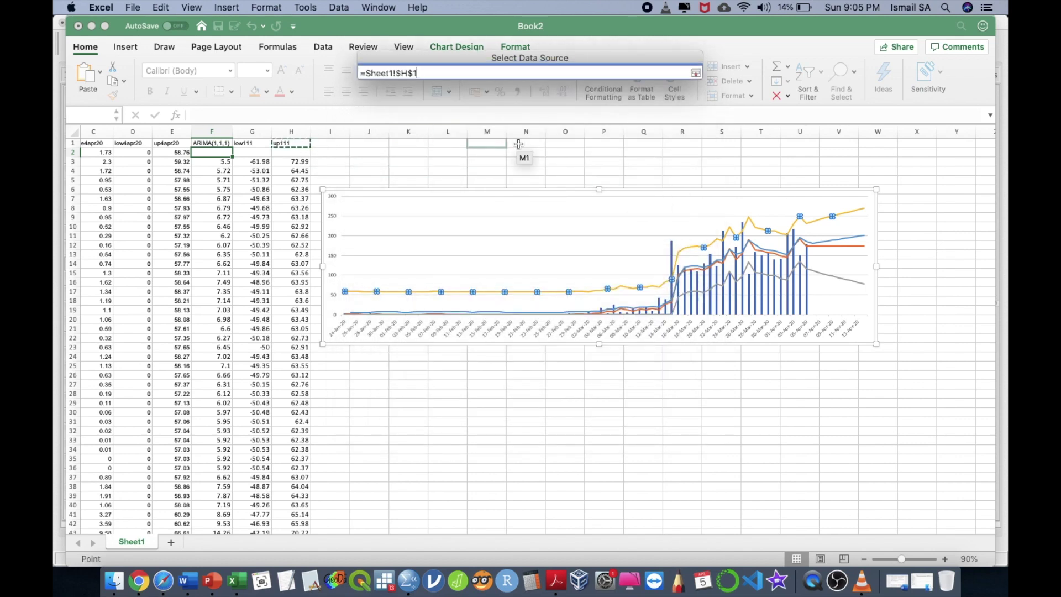
{"action": "left_click", "coordinate": [696, 72]}
{"action": "left_click", "coordinate": [683, 232]}
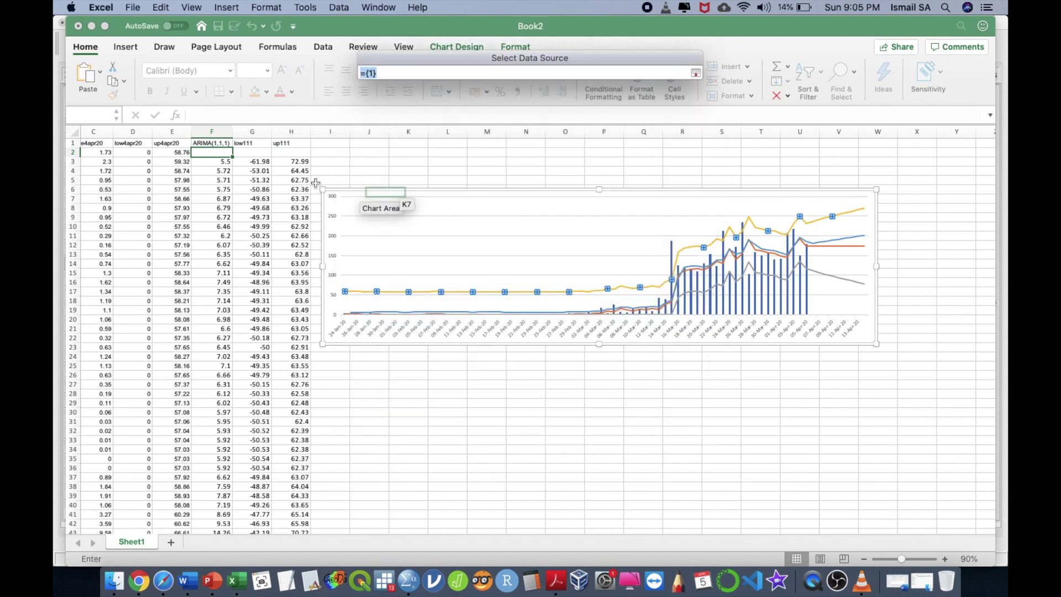
{"action": "left_click", "coordinate": [298, 154]}
{"action": "scroll", "coordinate": [315, 281], "scroll_direction": "down", "scroll_amount": 15}
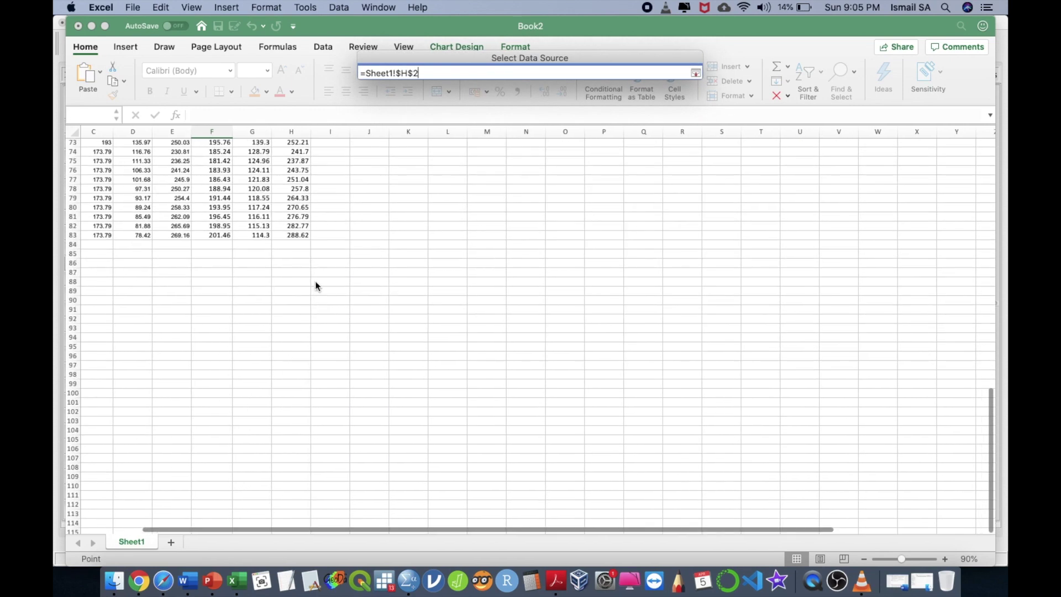
{"action": "left_click", "coordinate": [298, 236], "text": "shift"}
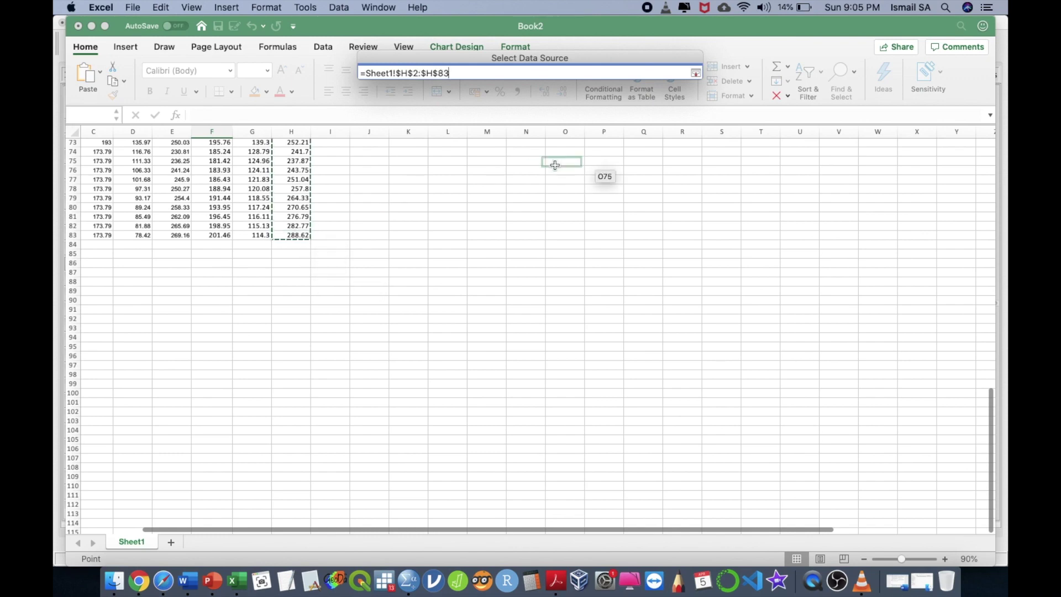
{"action": "left_click", "coordinate": [696, 73]}
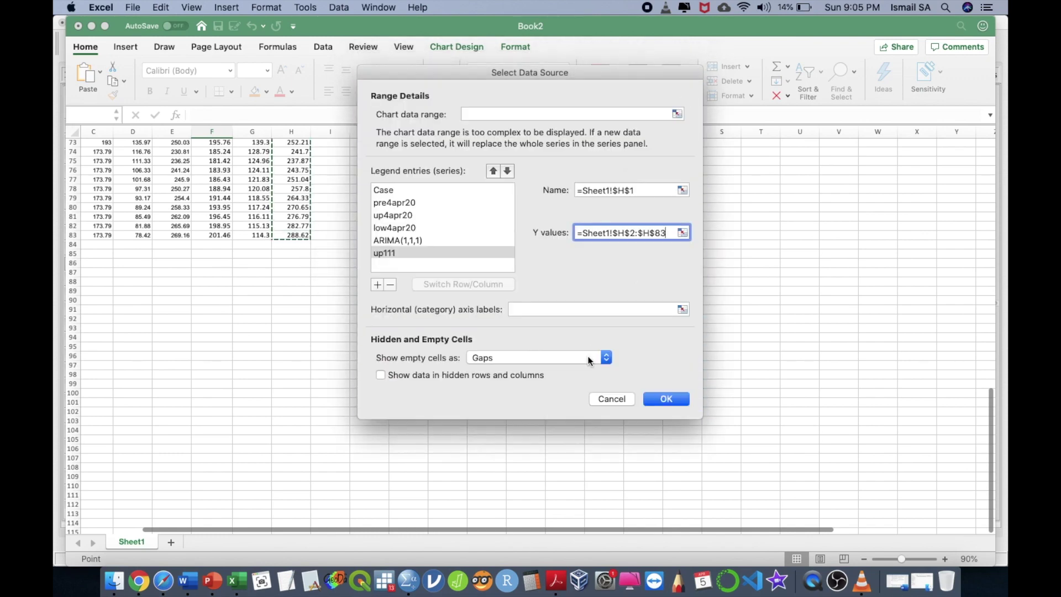
{"action": "left_click", "coordinate": [653, 397]}
{"action": "scroll", "coordinate": [693, 263], "scroll_direction": "up", "scroll_amount": 20}
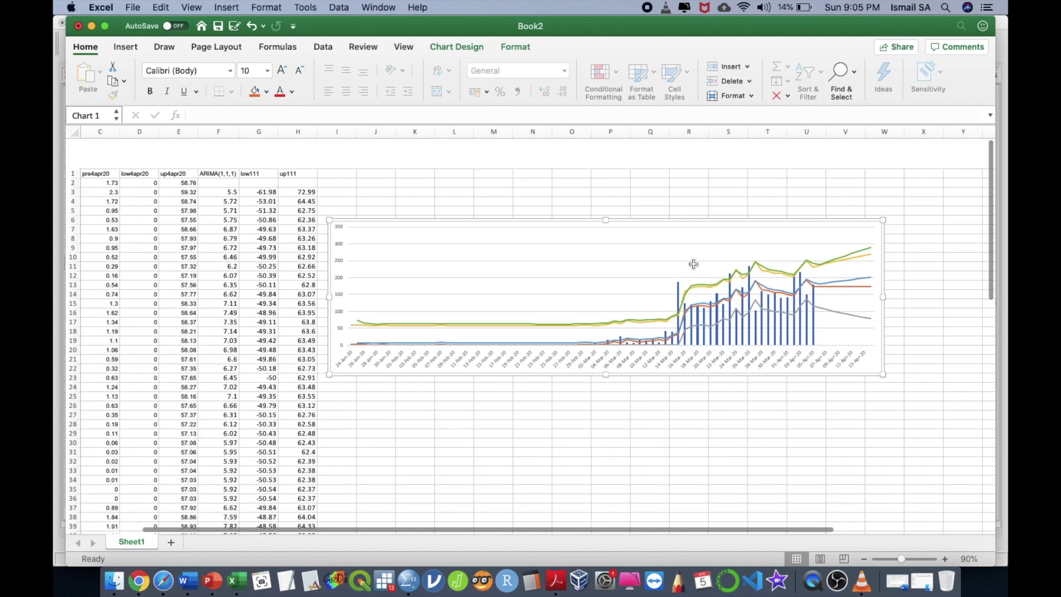
{"action": "left_click", "coordinate": [306, 140]}
- Enter the column H header 'UCL ARIMA(1,1,1)' and enlarge the chart toward the lower right
{"action": "type", "text": "UCL ARIMA(1,1,1"}
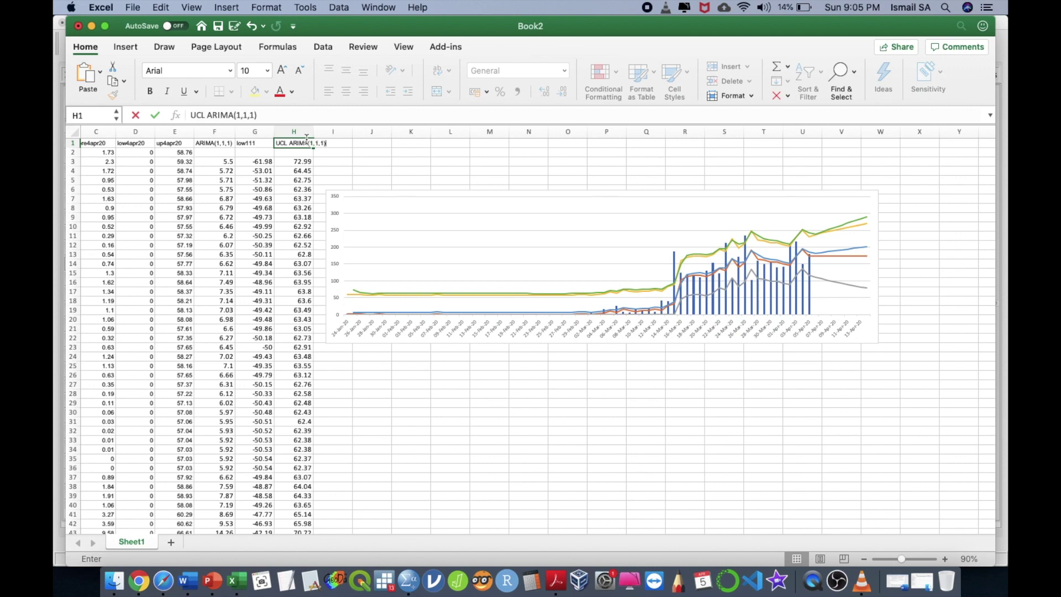
{"action": "key", "text": "Return"}
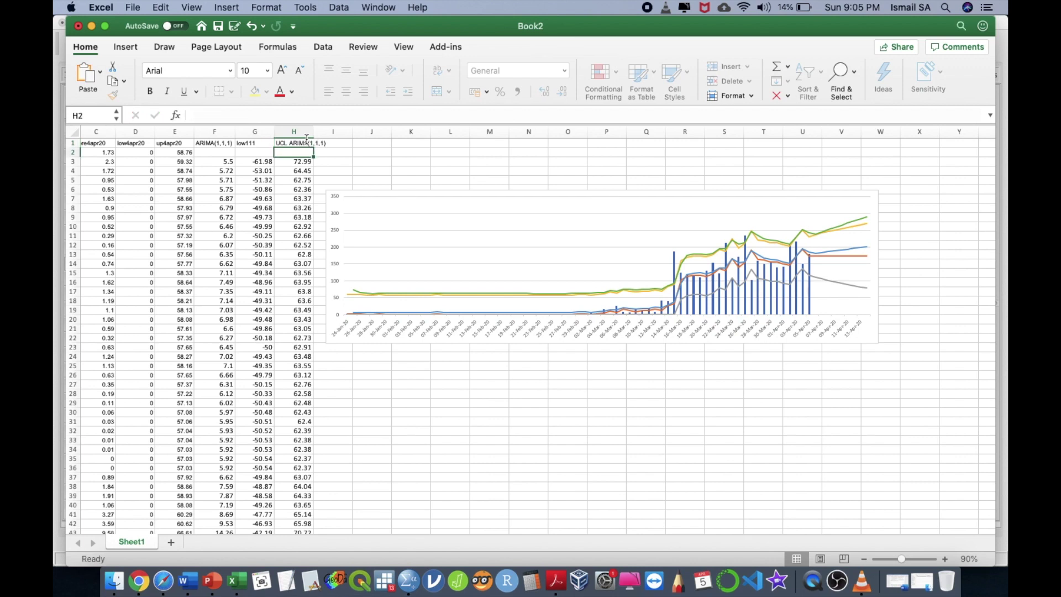
{"action": "left_click_drag", "start_coordinate": [878, 343], "coordinate": [939, 363]}
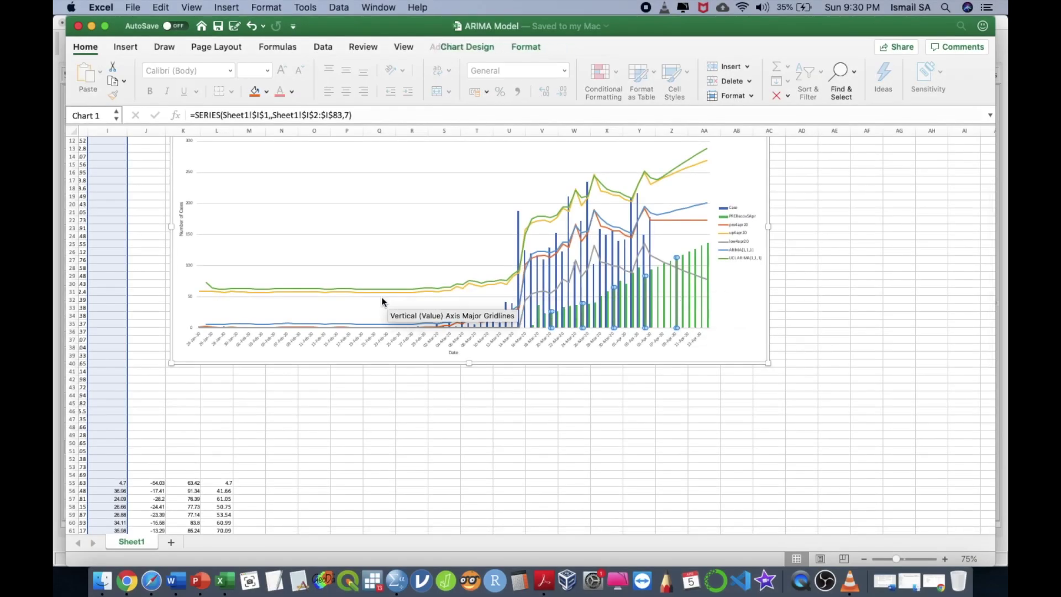
{"action": "scroll", "coordinate": [381, 297], "scroll_direction": "left", "scroll_amount": 5}
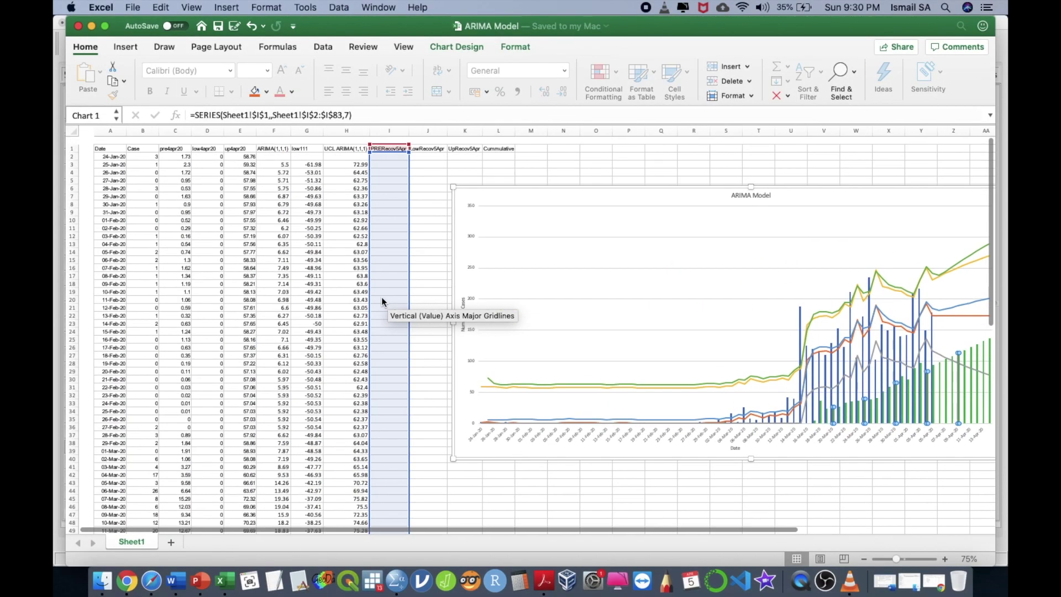
- Scroll the ARIMA Model sheet, then switch to the covid19 MCO 2 SPSS Data Editor
{"action": "scroll", "coordinate": [351, 219], "scroll_direction": "up", "scroll_amount": 5}
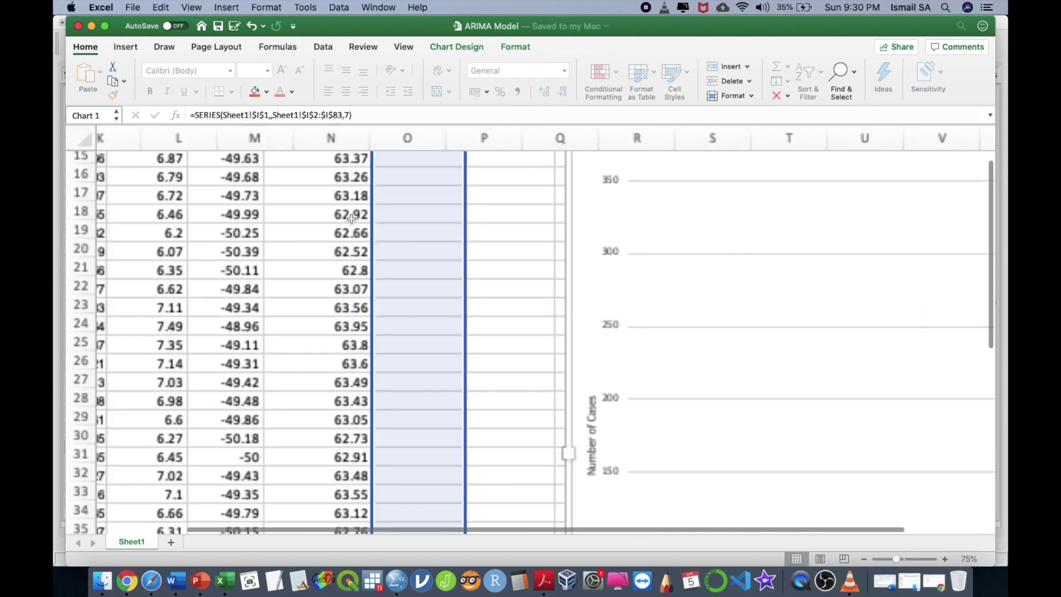
{"action": "scroll", "coordinate": [351, 218], "scroll_direction": "up", "scroll_amount": 10}
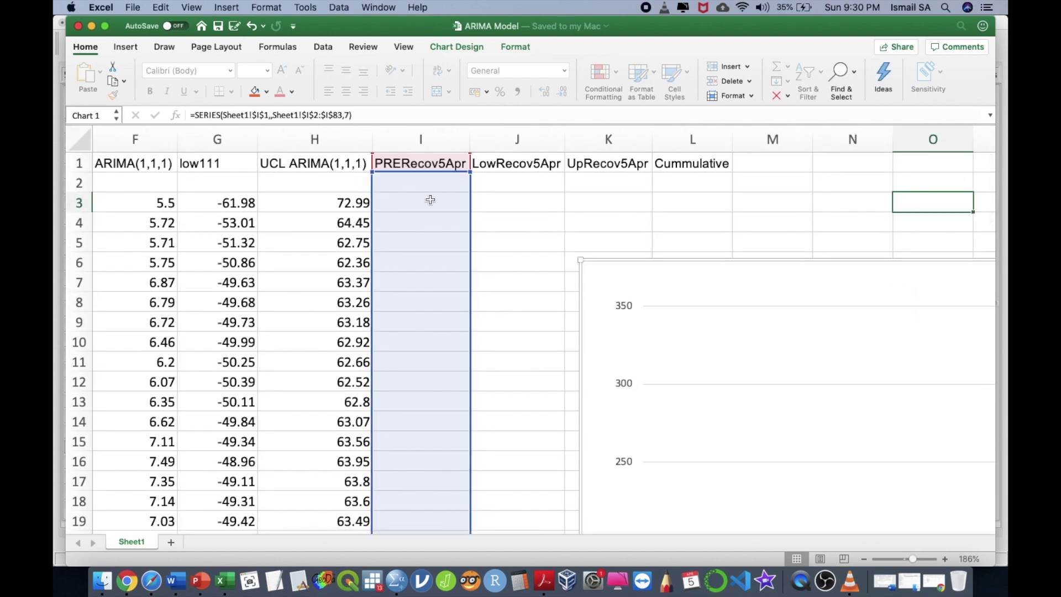
{"action": "scroll", "coordinate": [431, 215], "scroll_direction": "down", "scroll_amount": 20}
{"action": "scroll", "coordinate": [433, 219], "scroll_direction": "left", "scroll_amount": 5}
{"action": "scroll", "coordinate": [433, 219], "scroll_direction": "up", "scroll_amount": 3}
{"action": "key", "text": "ctrl+Up"}
{"action": "left_click", "coordinate": [501, 251]}
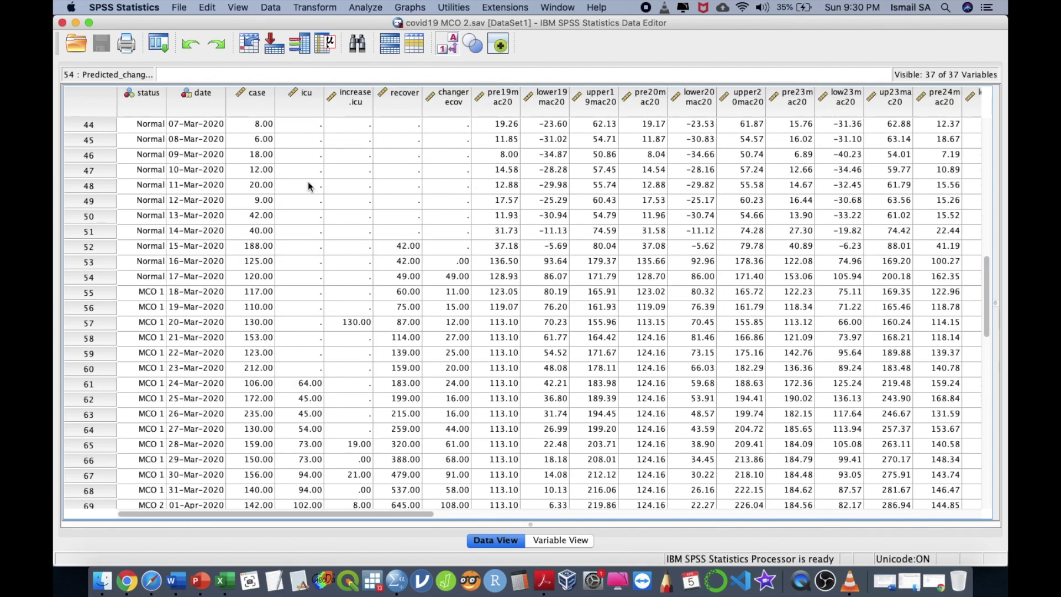
- Browse the forecast columns and inspect the definition of Predicted_case_Model_1
{"action": "scroll", "coordinate": [310, 186], "scroll_direction": "down", "scroll_amount": 10}
{"action": "scroll", "coordinate": [309, 186], "scroll_direction": "up", "scroll_amount": 5}
{"action": "scroll", "coordinate": [309, 186], "scroll_direction": "down", "scroll_amount": 1}
{"action": "scroll", "coordinate": [308, 187], "scroll_direction": "right", "scroll_amount": 1}
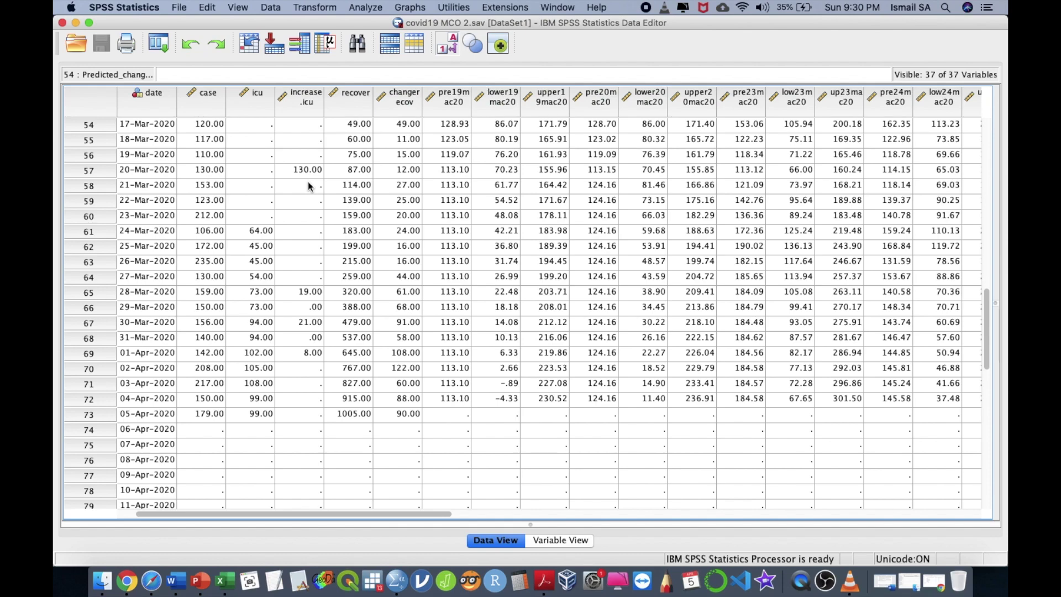
{"action": "scroll", "coordinate": [308, 186], "scroll_direction": "right", "scroll_amount": 15}
{"action": "scroll", "coordinate": [308, 186], "scroll_direction": "up", "scroll_amount": 1}
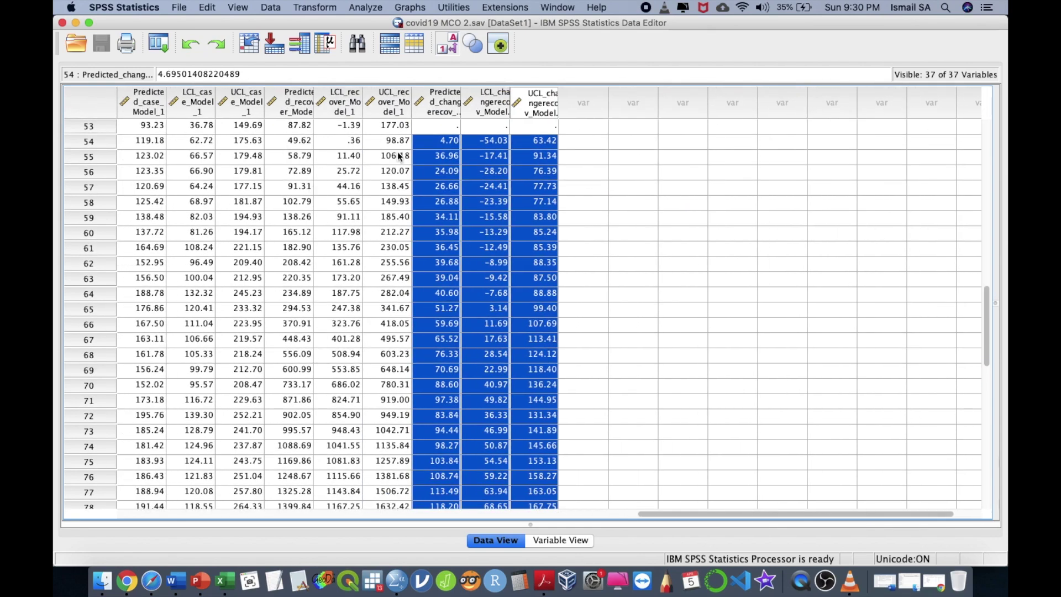
{"action": "scroll", "coordinate": [398, 156], "scroll_direction": "left", "scroll_amount": 5}
{"action": "scroll", "coordinate": [398, 156], "scroll_direction": "down", "scroll_amount": 9}
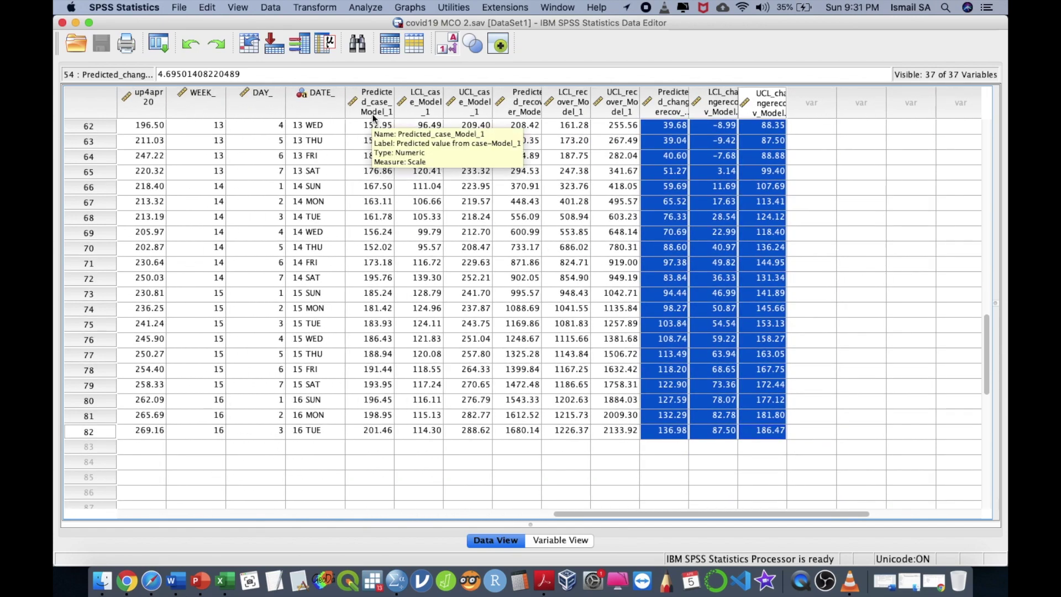
{"action": "double_click", "coordinate": [373, 105]}
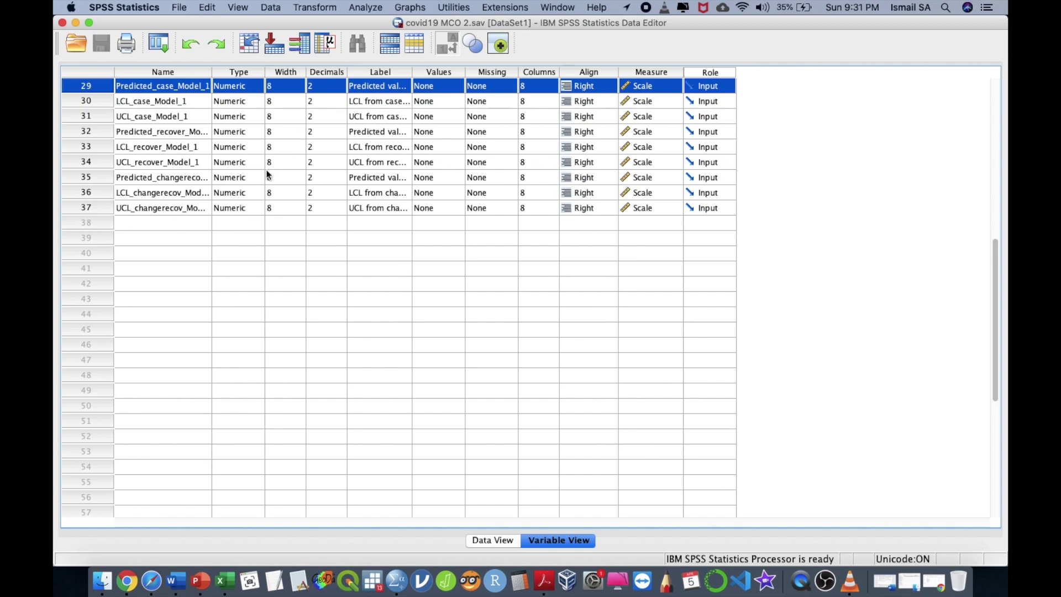
{"action": "left_click", "coordinate": [482, 540]}
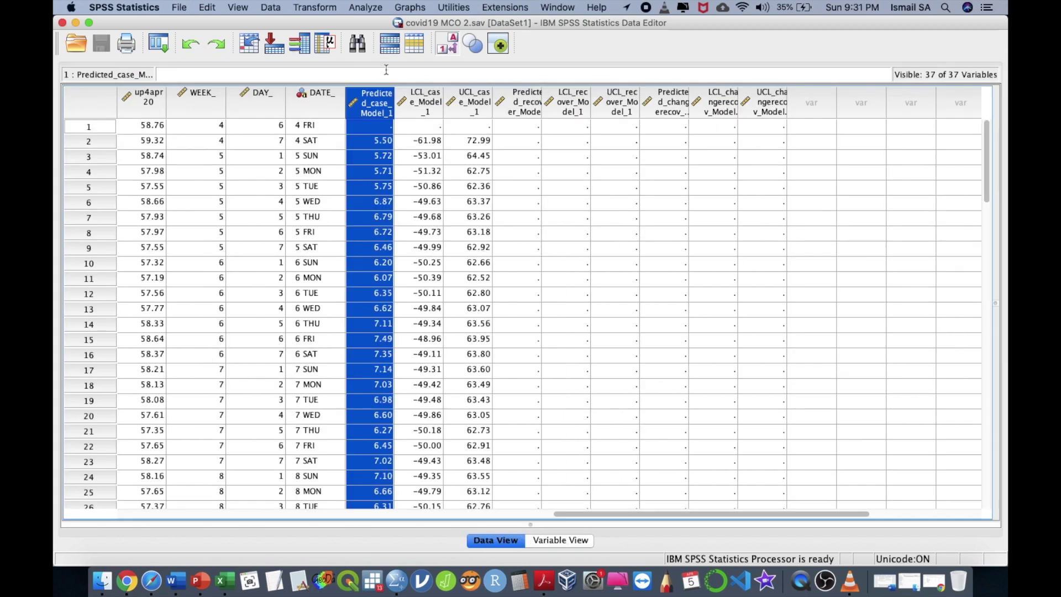
- In Variable View, select the Name cell of variable 29, Predicted_case_Model_1
{"action": "scroll", "coordinate": [420, 191], "scroll_direction": "down", "scroll_amount": 9}
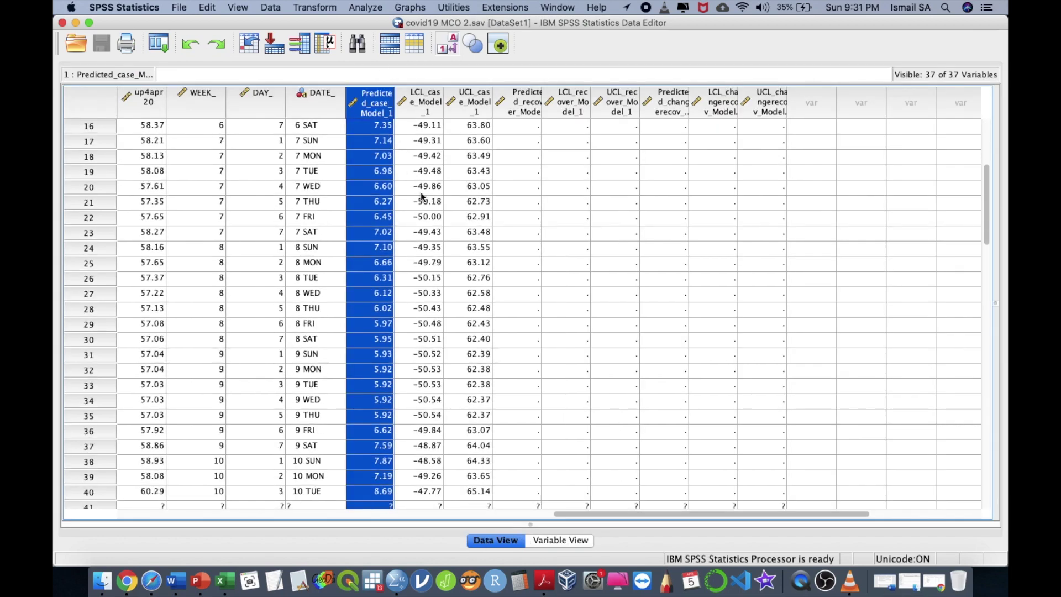
{"action": "scroll", "coordinate": [420, 191], "scroll_direction": "right", "scroll_amount": 3}
{"action": "scroll", "coordinate": [420, 197], "scroll_direction": "down", "scroll_amount": 5}
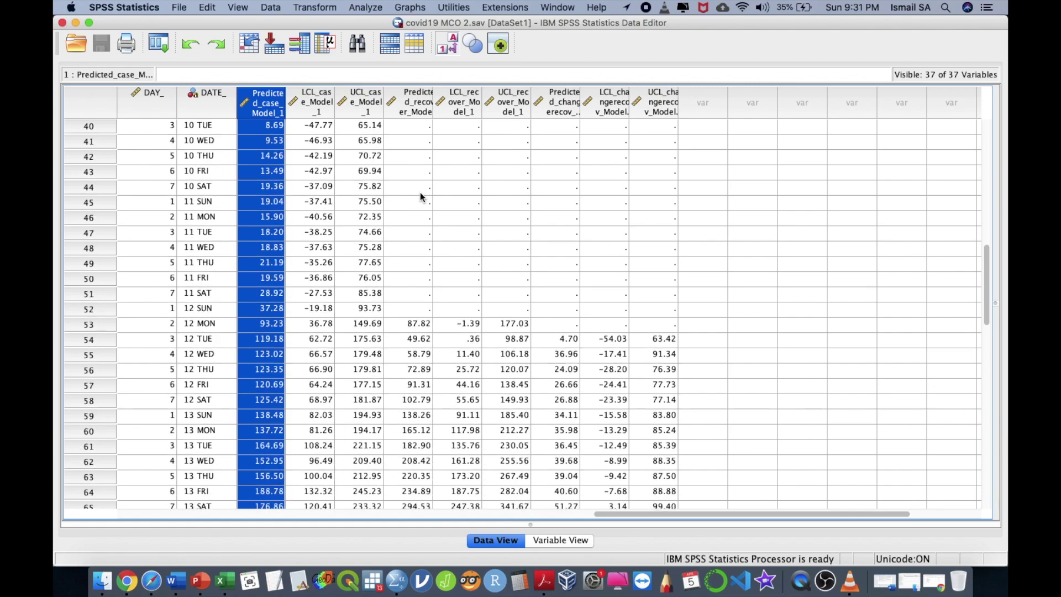
{"action": "scroll", "coordinate": [420, 196], "scroll_direction": "up", "scroll_amount": 6}
{"action": "scroll", "coordinate": [419, 197], "scroll_direction": "left", "scroll_amount": 5}
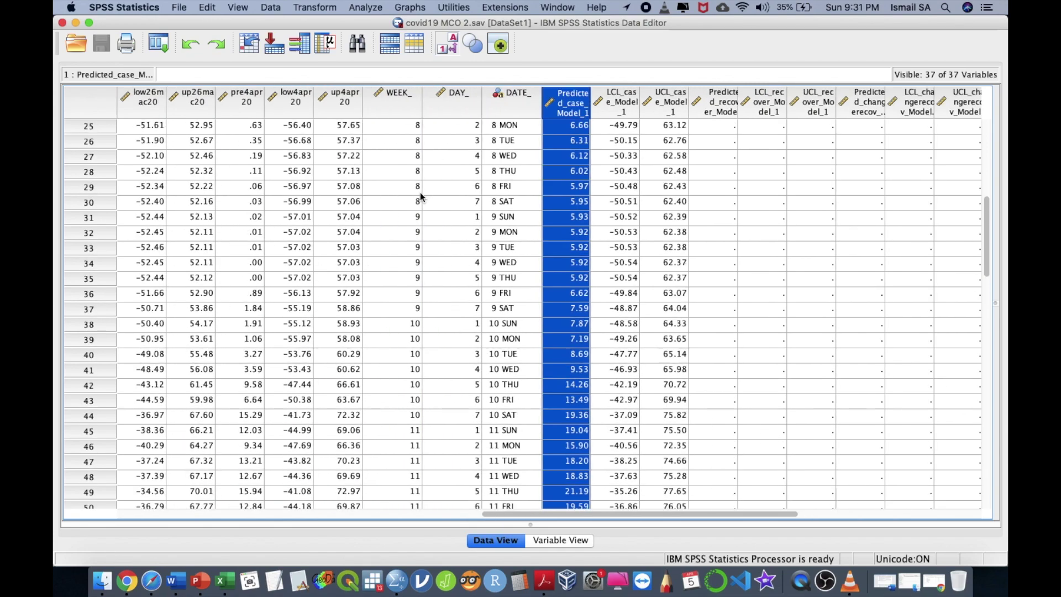
{"action": "scroll", "coordinate": [634, 197], "scroll_direction": "down", "scroll_amount": 15}
{"action": "scroll", "coordinate": [634, 198], "scroll_direction": "right", "scroll_amount": 1}
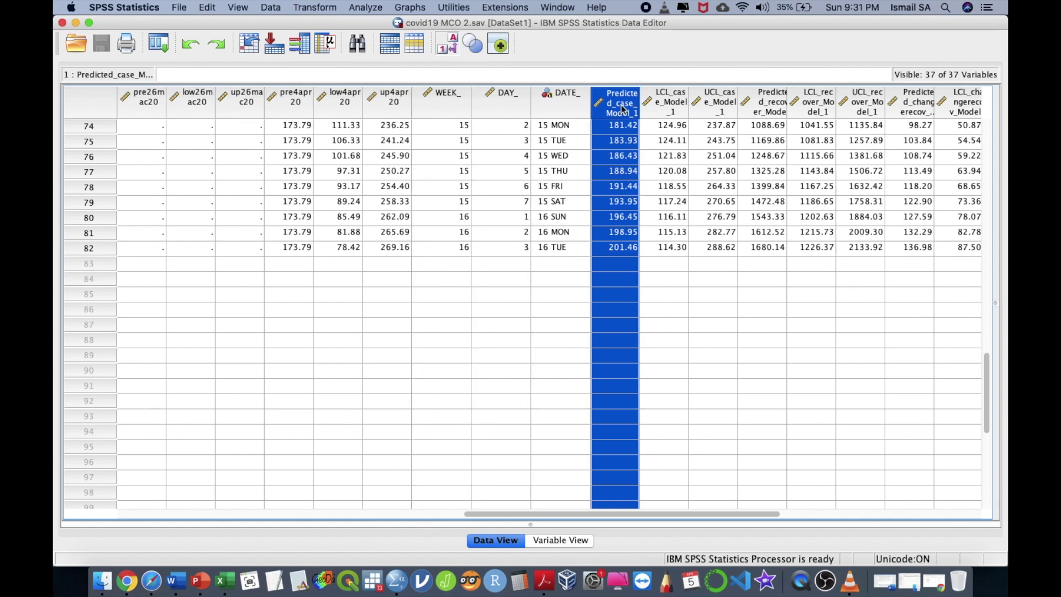
{"action": "key", "text": "ctrl+t"}
{"action": "scroll", "coordinate": [239, 231], "scroll_direction": "up", "scroll_amount": 8}
{"action": "scroll", "coordinate": [196, 309], "scroll_direction": "down", "scroll_amount": 2}
{"action": "left_click", "coordinate": [184, 375]}
- Rename Predicted_case_Model_1, LCL_case_Model_1 and the UCL variable to Arima111, lowARIMA111, upARIMA111
{"action": "double_click", "coordinate": [184, 375]}
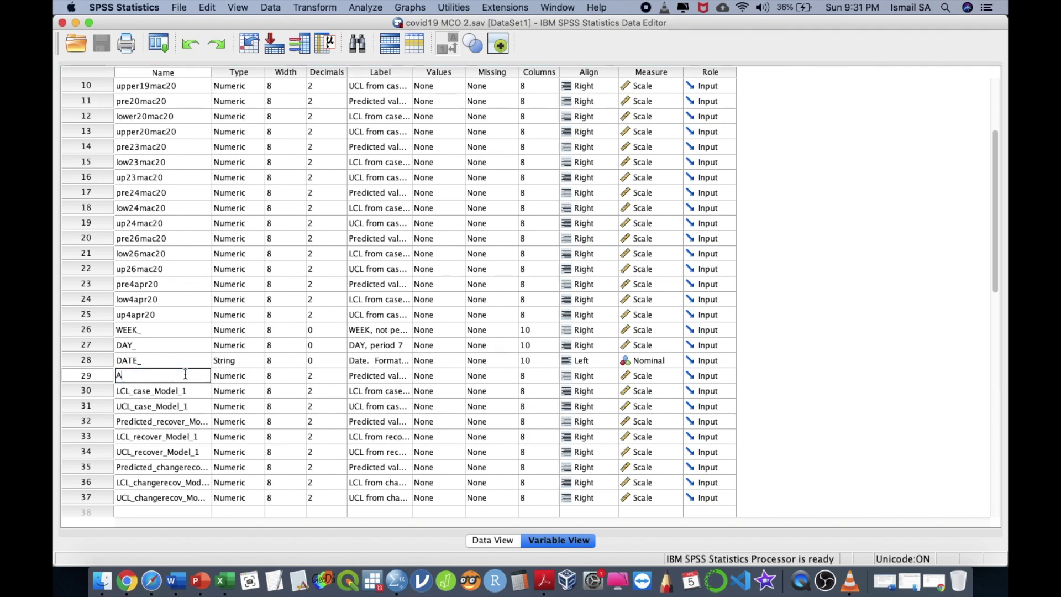
{"action": "type", "text": "Arima111"}
{"action": "key", "text": "Return"}
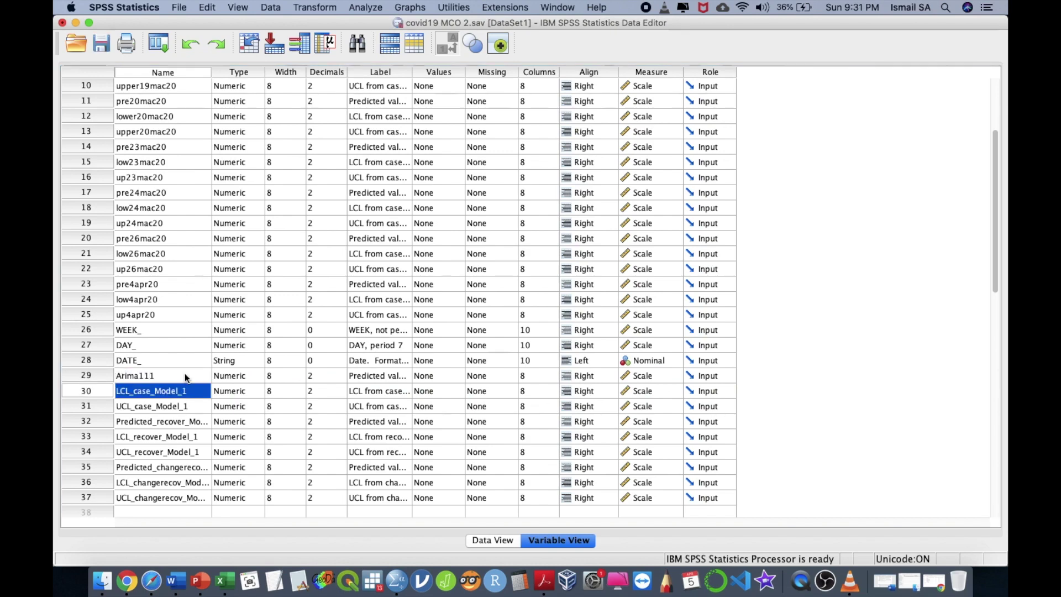
{"action": "double_click", "coordinate": [174, 391]}
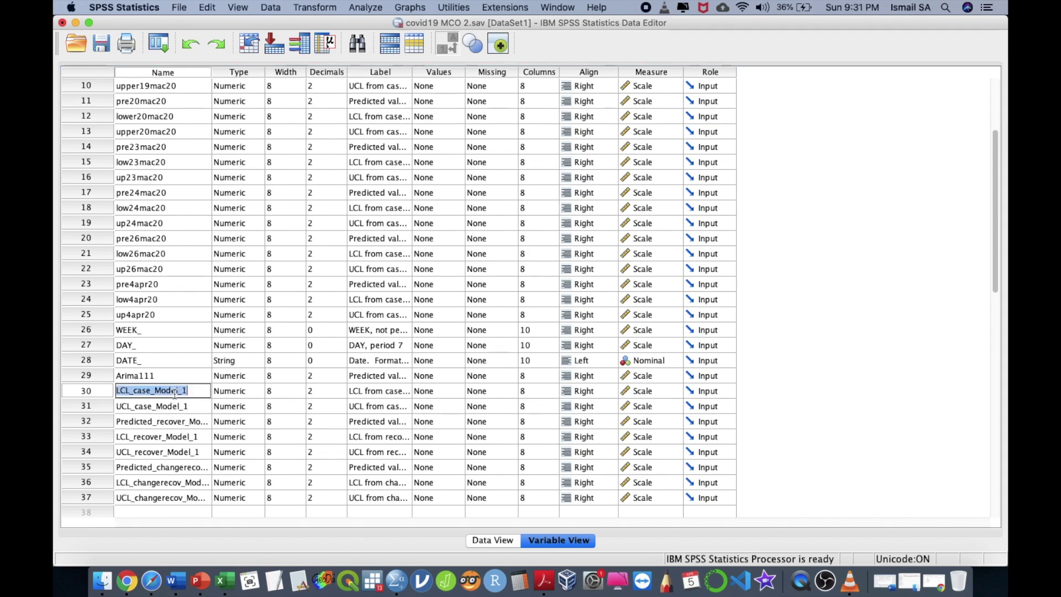
{"action": "key", "text": "BackSpace"}
{"action": "key", "text": "Return"}
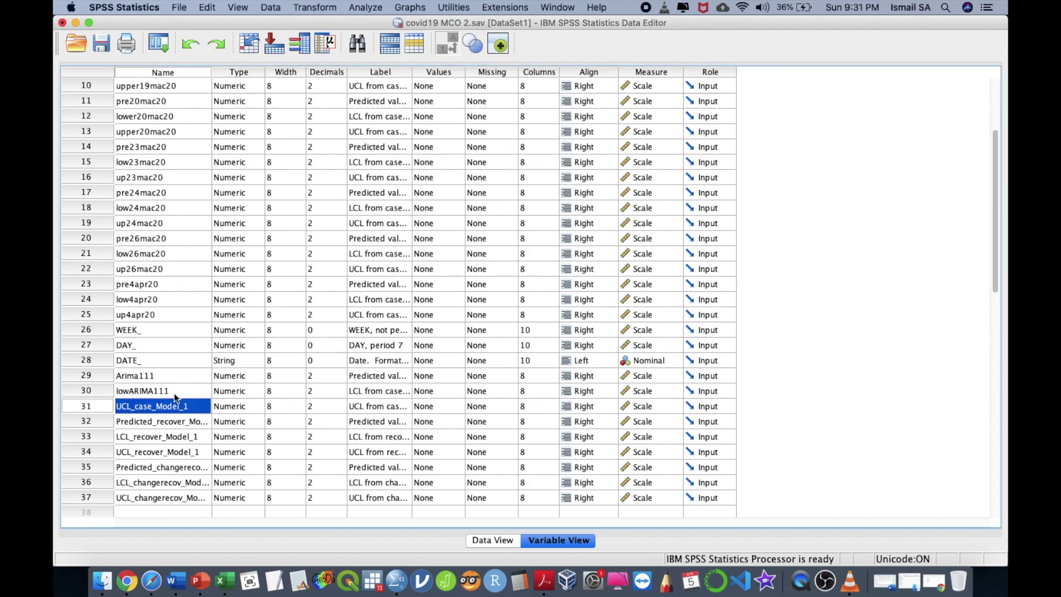
{"action": "double_click", "coordinate": [172, 408]}
{"action": "type", "text": "u"}
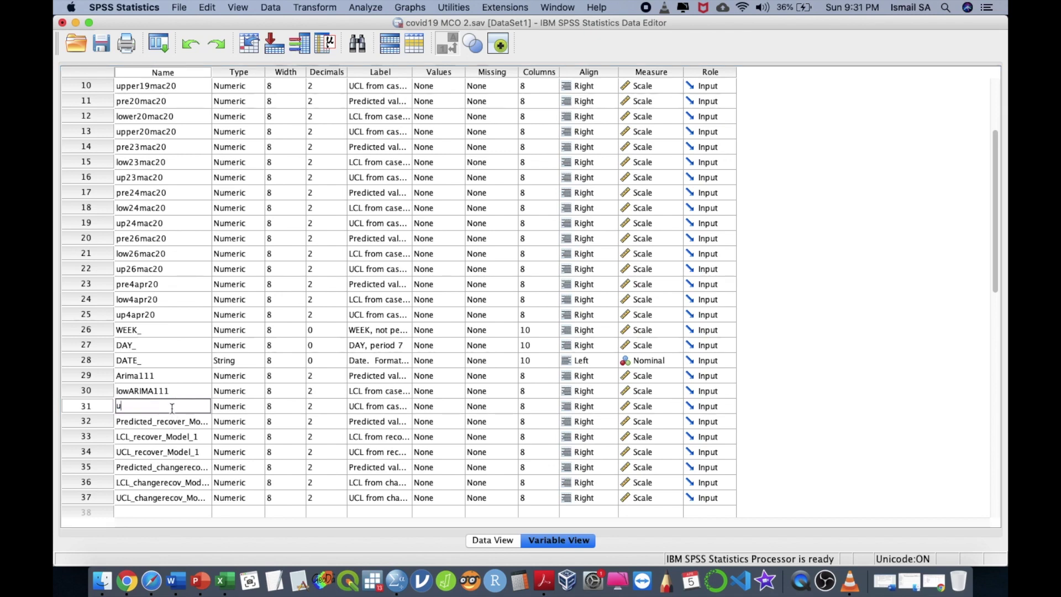
{"action": "type", "text": "pARIMA111"}
{"action": "key", "text": "Return"}
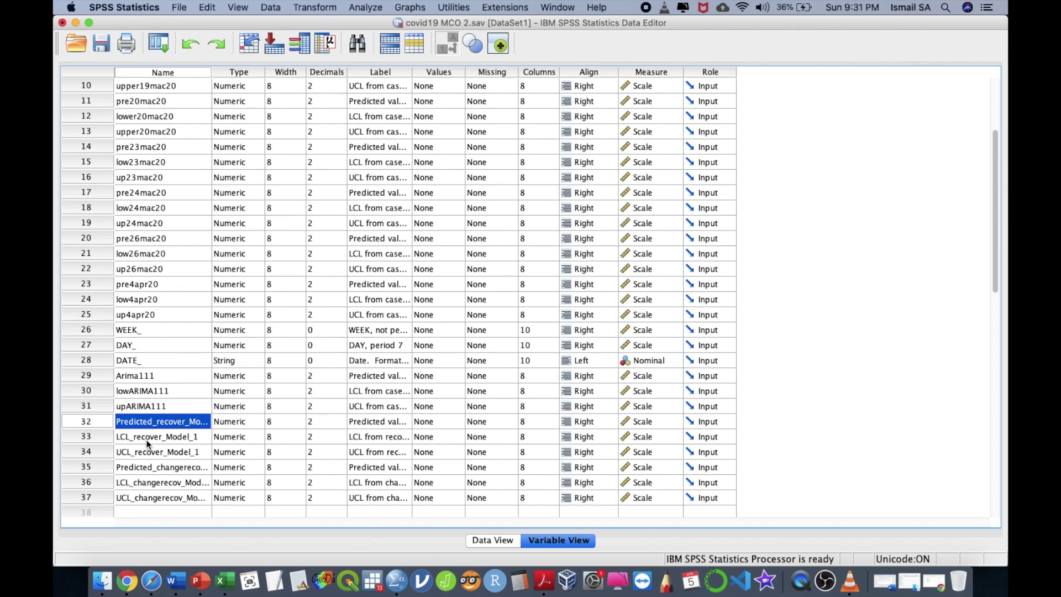
{"action": "left_click", "coordinate": [489, 541]}
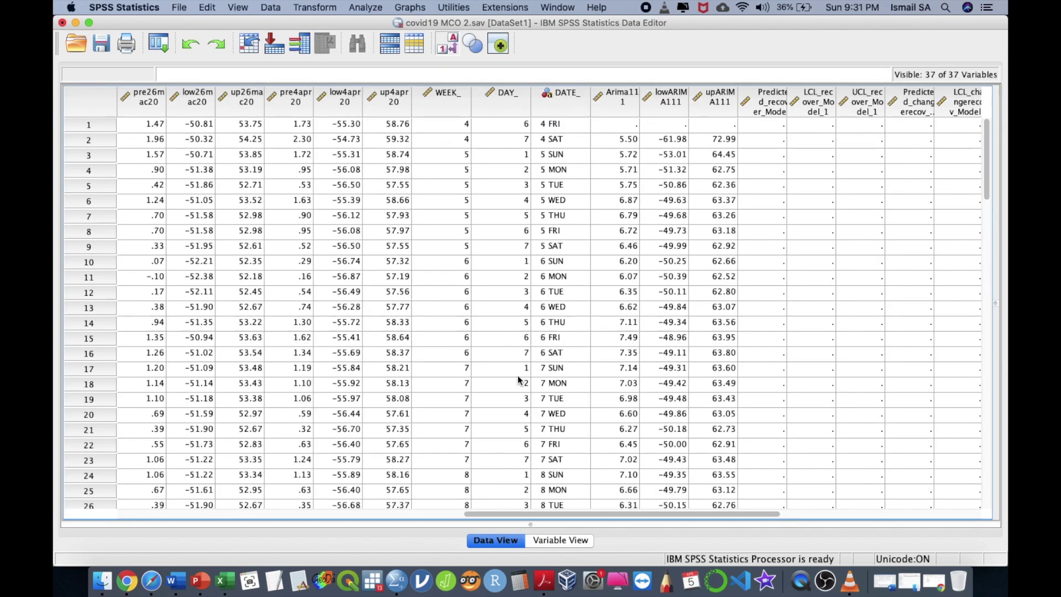
- Clear the three empty Predicted/LCL/UCL_recover_Model columns from the data grid
{"action": "scroll", "coordinate": [584, 207], "scroll_direction": "right", "scroll_amount": 6}
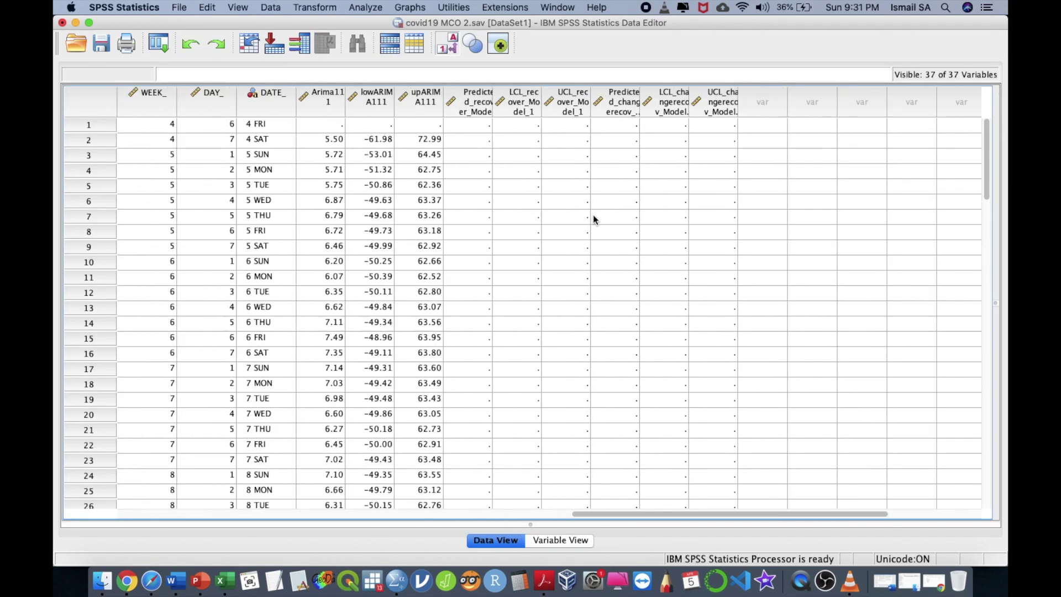
{"action": "left_click", "coordinate": [417, 106]}
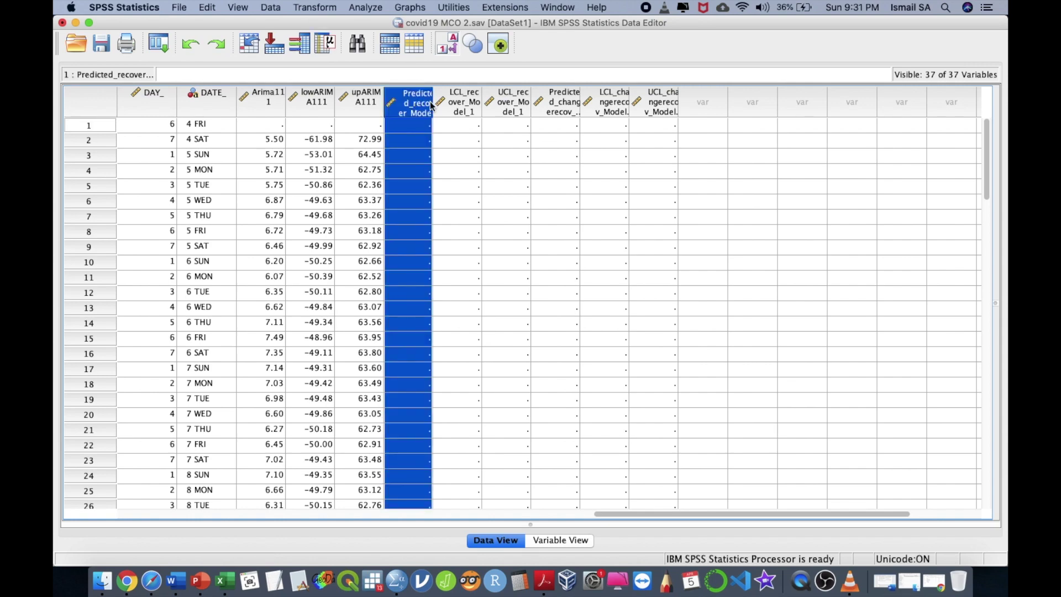
{"action": "left_click", "coordinate": [509, 114], "text": "shift"}
{"action": "right_click", "coordinate": [508, 110]}
{"action": "left_click", "coordinate": [544, 185]}
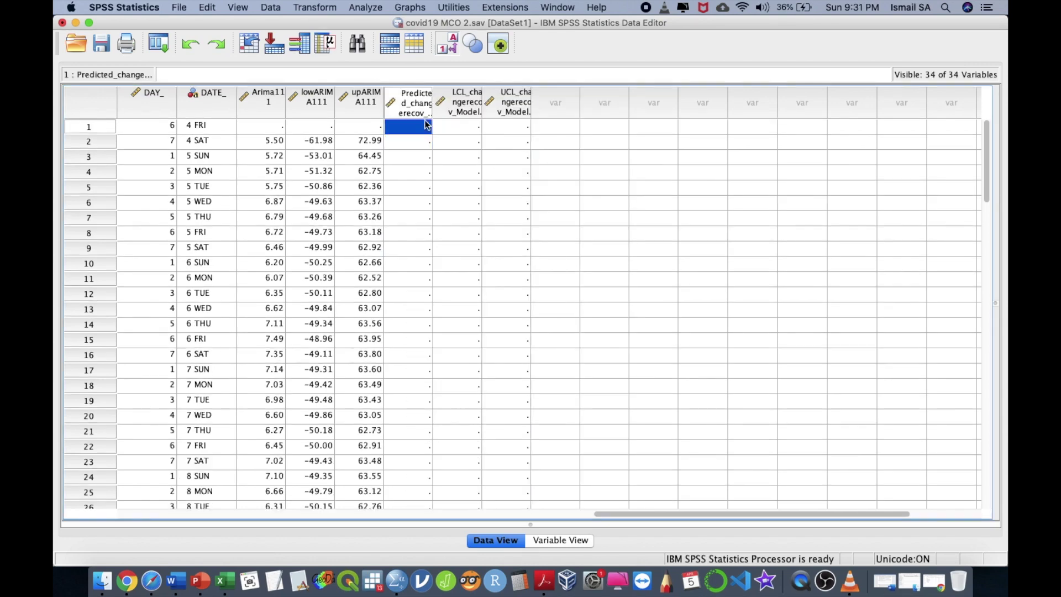
- Rename the three changerecov forecast variables to recov, lowrecov and uprecov
{"action": "double_click", "coordinate": [410, 110]}
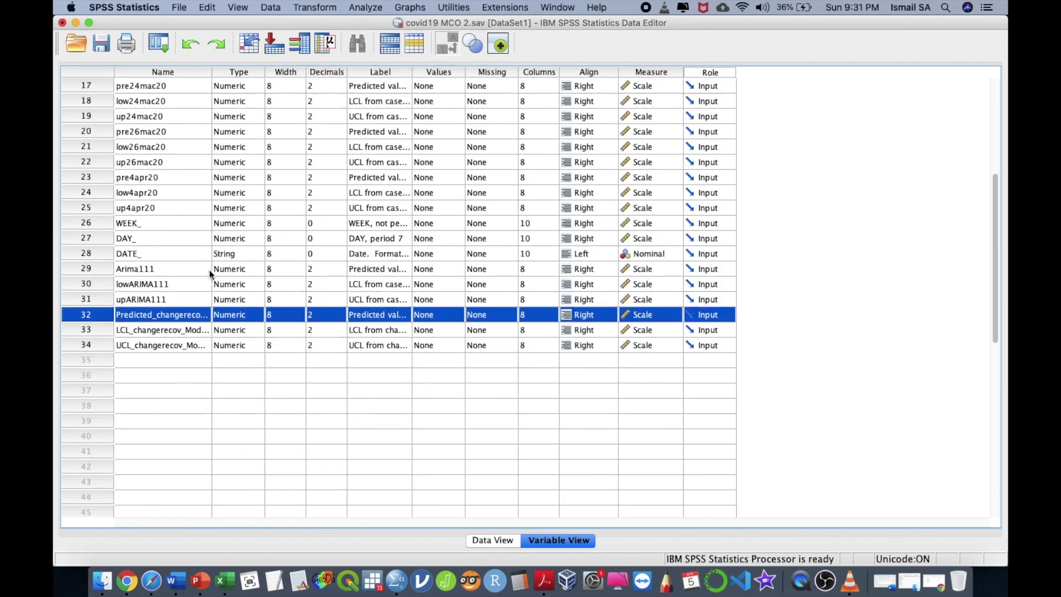
{"action": "double_click", "coordinate": [185, 314]}
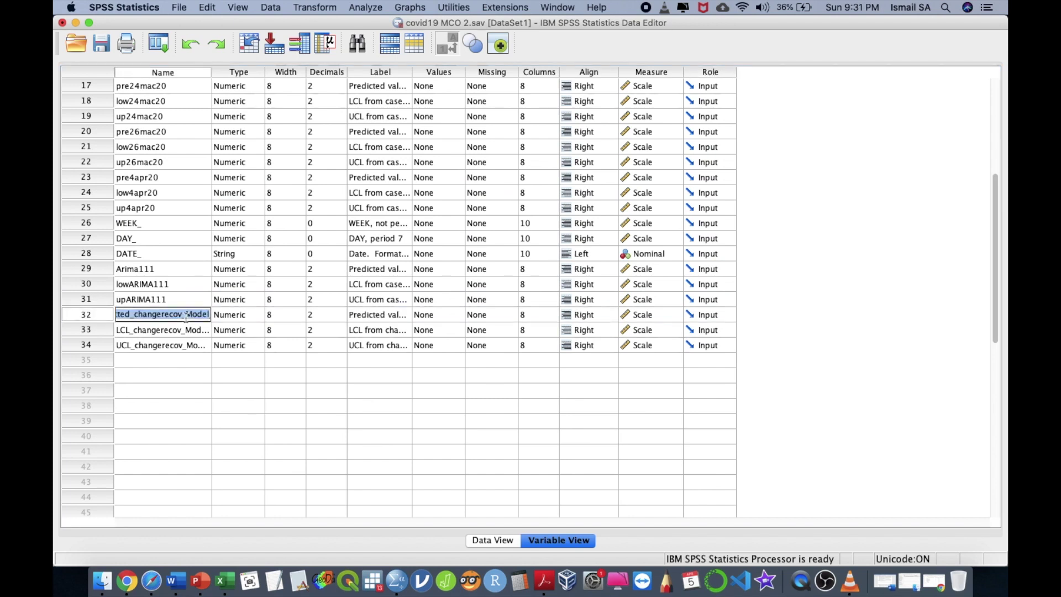
{"action": "type", "text": "r"}
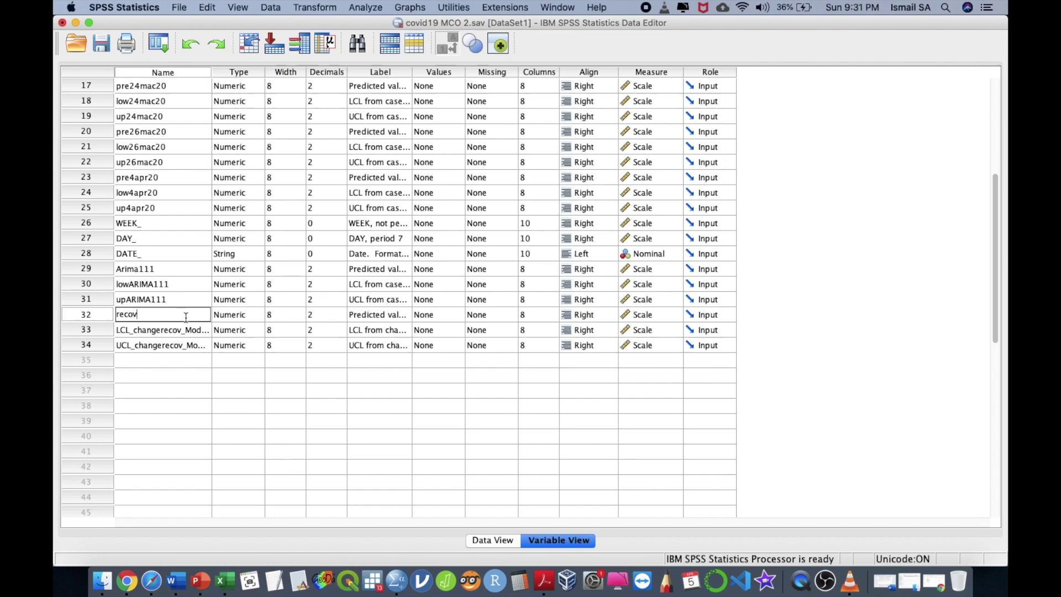
{"action": "type", "text": "ecov"}
{"action": "key", "text": "Return"}
{"action": "double_click", "coordinate": [177, 330]}
{"action": "key", "text": "BackSpace"}
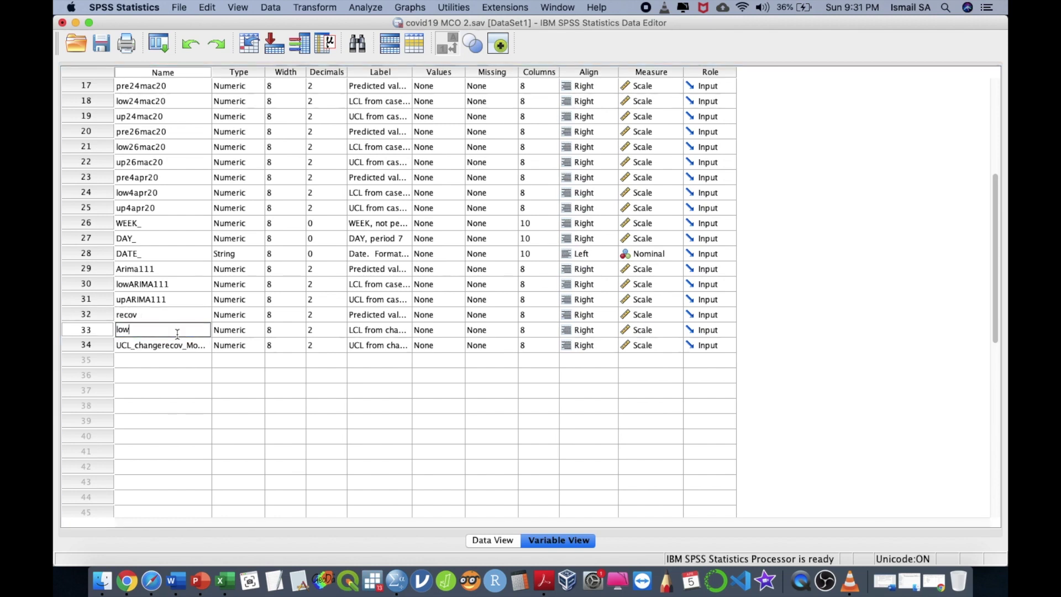
{"action": "key", "text": "Return"}
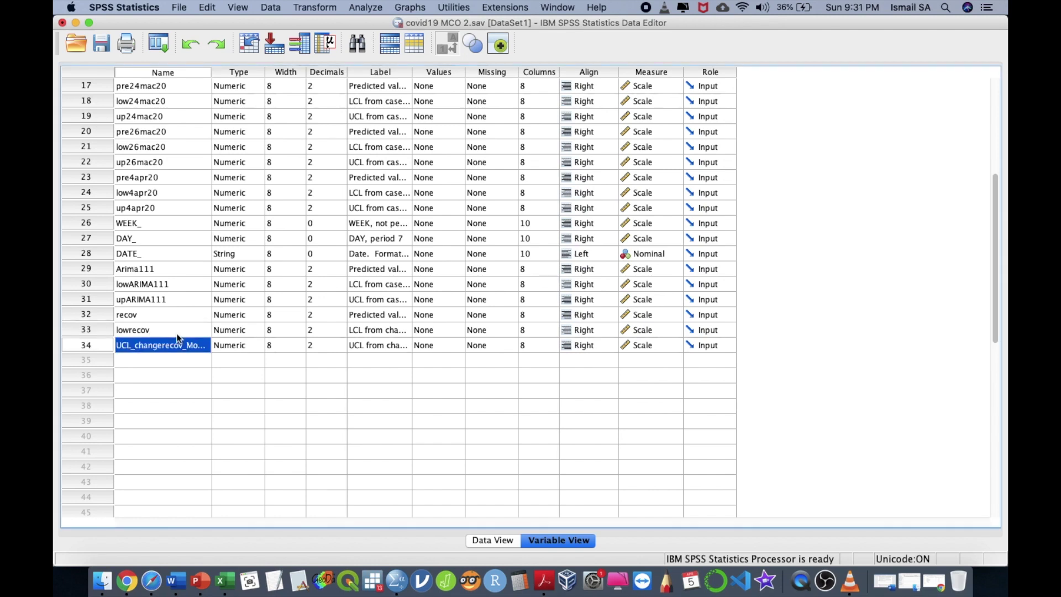
{"action": "double_click", "coordinate": [181, 344]}
{"action": "key", "text": "BackSpace"}
{"action": "type", "text": "uprecov"}
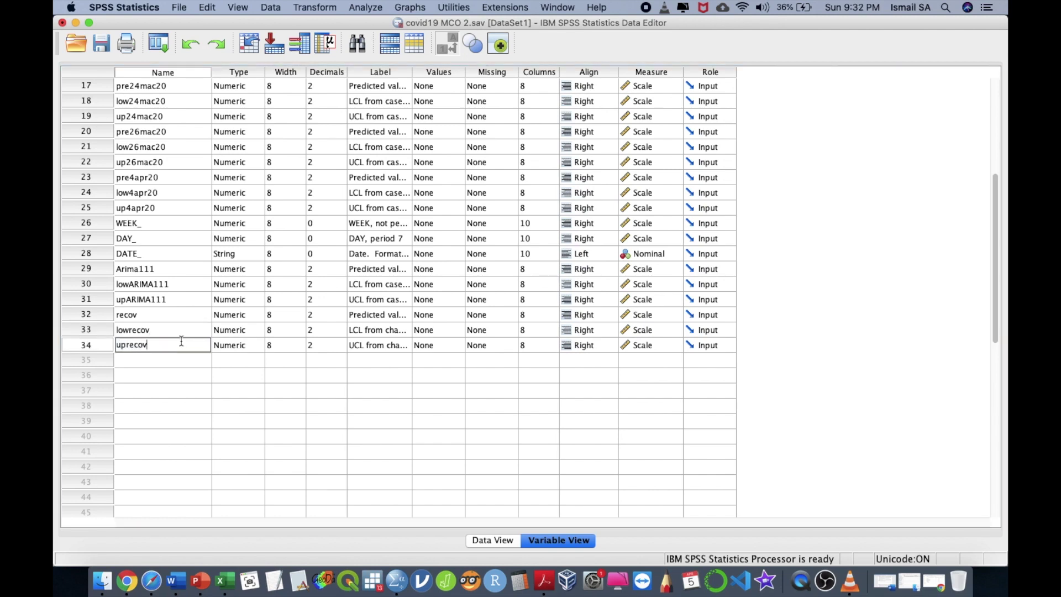
{"action": "key", "text": "Return"}
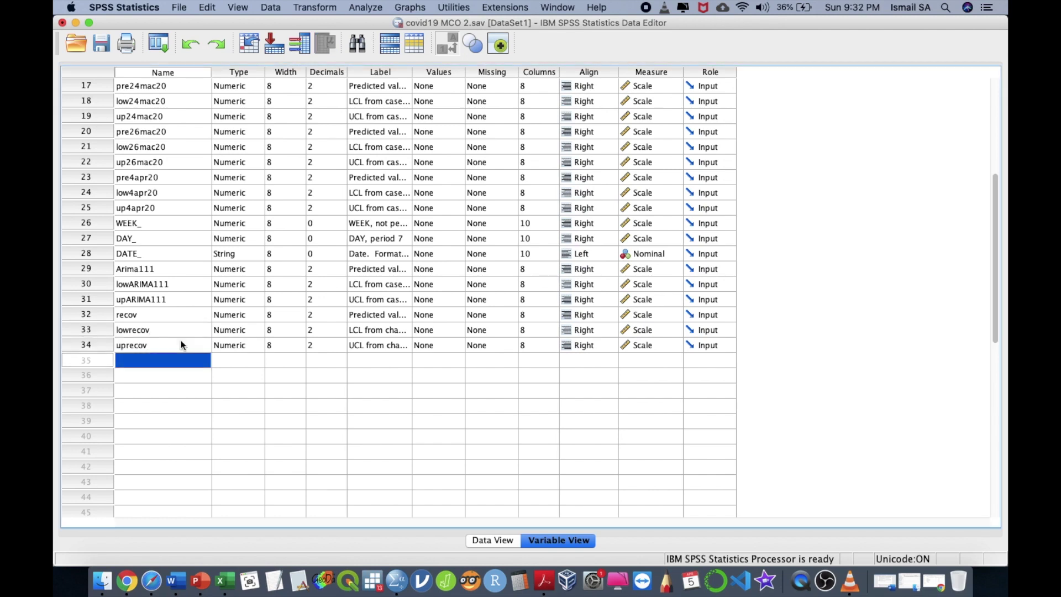
- Review the recov, lowrecov and uprecov values in the data grid
{"action": "left_click", "coordinate": [499, 541]}
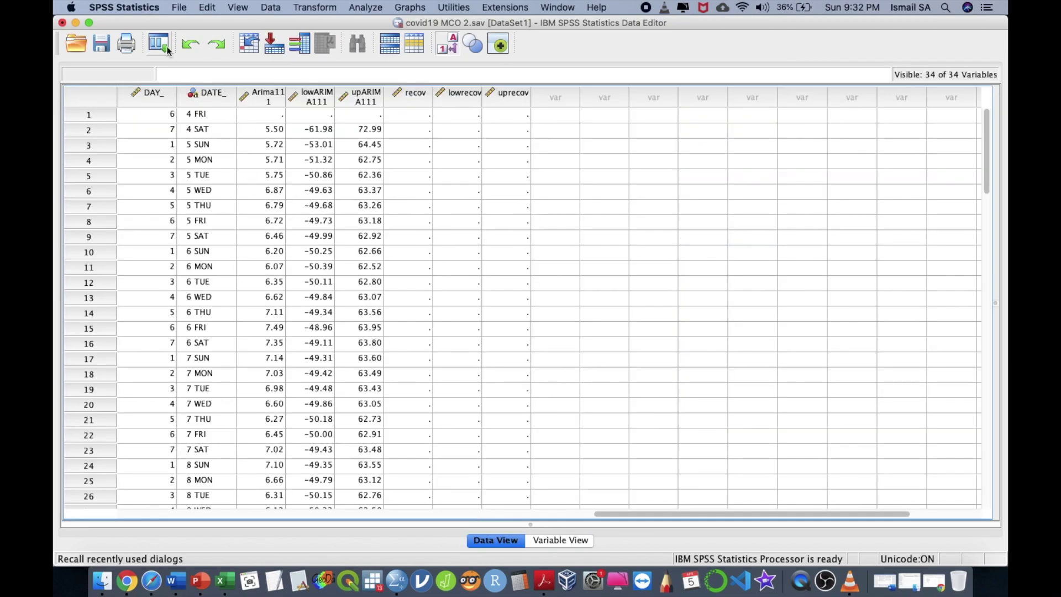
{"action": "scroll", "coordinate": [350, 264], "scroll_direction": "down", "scroll_amount": 6}
{"action": "scroll", "coordinate": [350, 264], "scroll_direction": "left", "scroll_amount": 5}
{"action": "scroll", "coordinate": [350, 264], "scroll_direction": "down", "scroll_amount": 10}
{"action": "scroll", "coordinate": [350, 265], "scroll_direction": "right", "scroll_amount": 8}
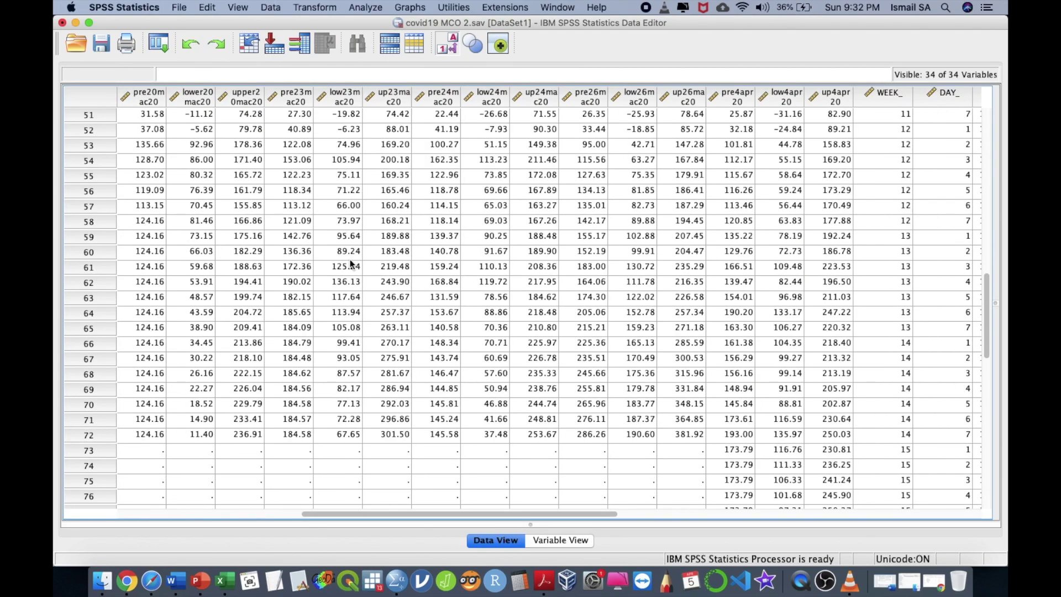
{"action": "scroll", "coordinate": [350, 264], "scroll_direction": "left", "scroll_amount": 1}
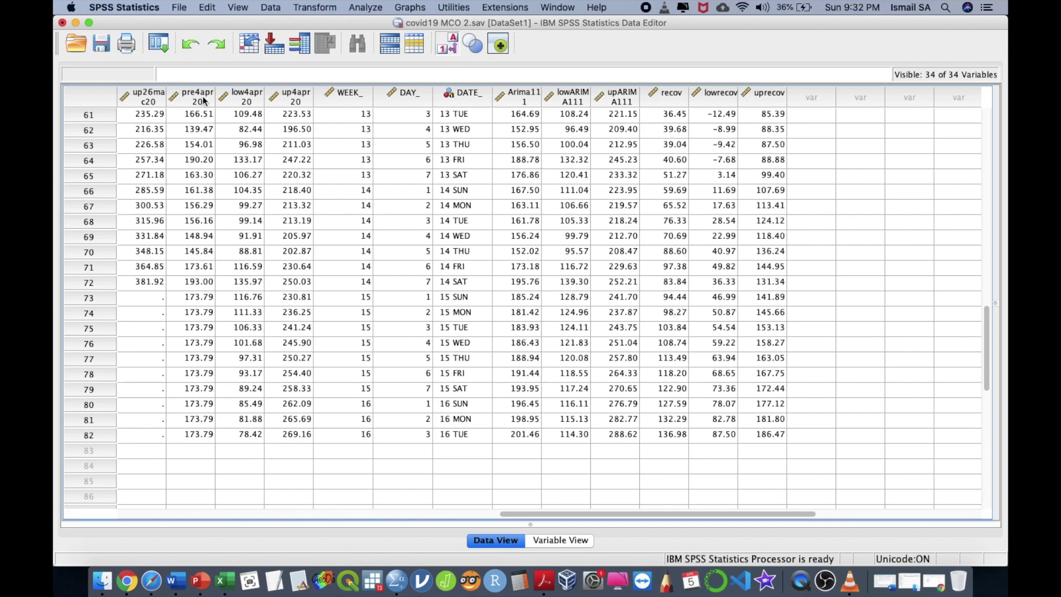
{"action": "key", "text": "ctrl+Up"}
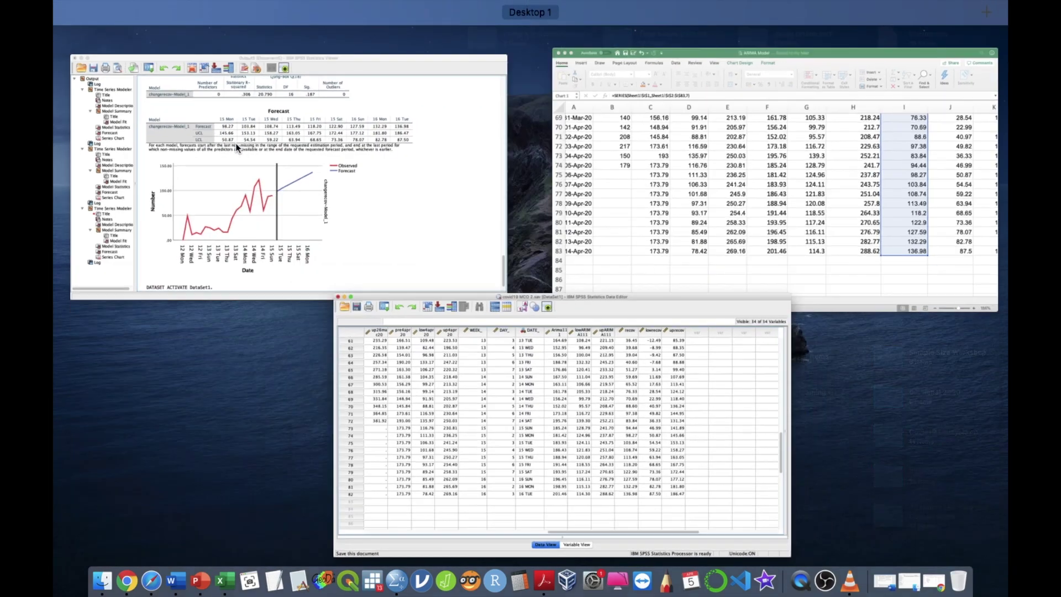
- Switch to the ARIMA Model workbook and reposition its chart beside the data
{"action": "left_click", "coordinate": [655, 276]}
{"action": "scroll", "coordinate": [489, 318], "scroll_direction": "down", "scroll_amount": 10}
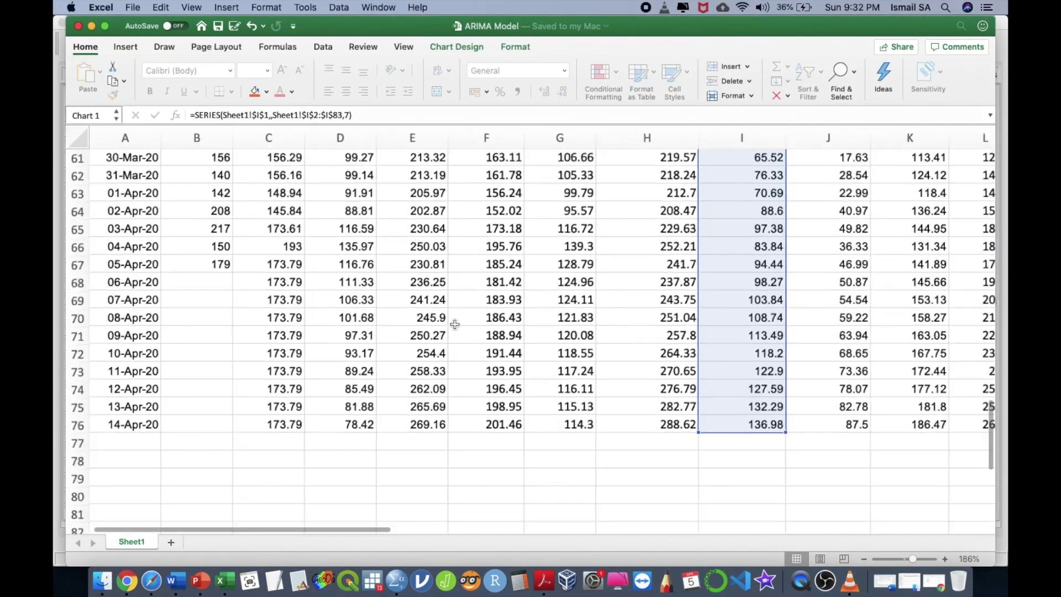
{"action": "scroll", "coordinate": [454, 324], "scroll_direction": "up", "scroll_amount": 6}
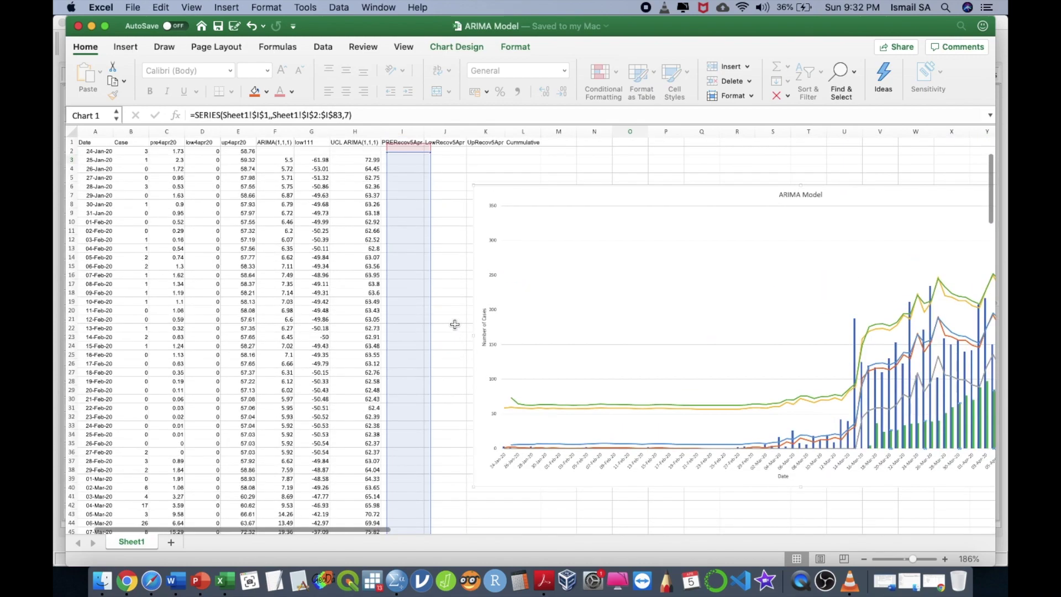
{"action": "scroll", "coordinate": [632, 237], "scroll_direction": "down", "scroll_amount": 6}
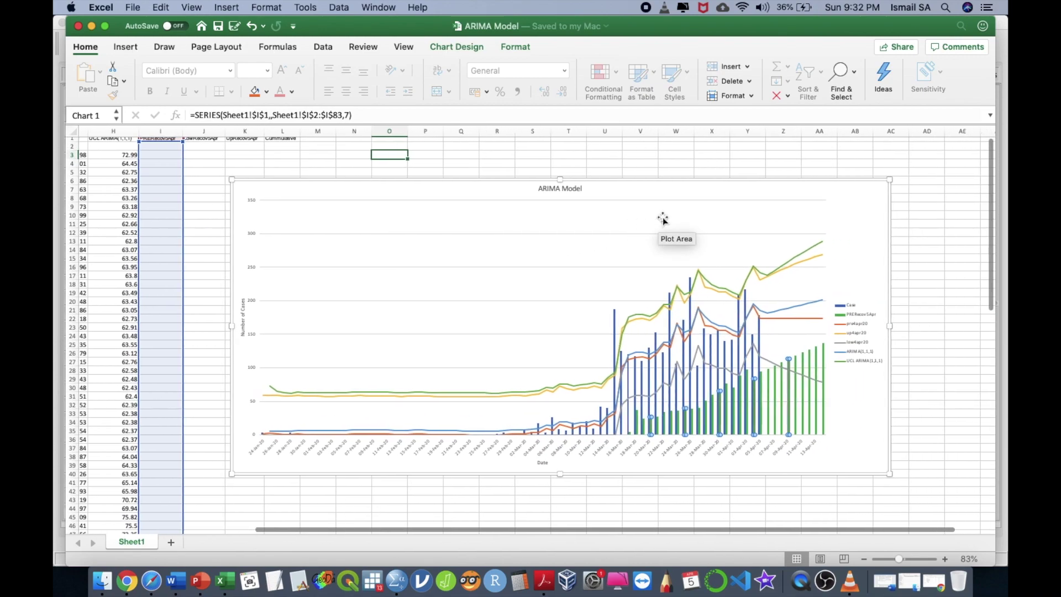
{"action": "left_click", "coordinate": [614, 192]}
{"action": "left_click_drag", "start_coordinate": [553, 192], "coordinate": [582, 181]}
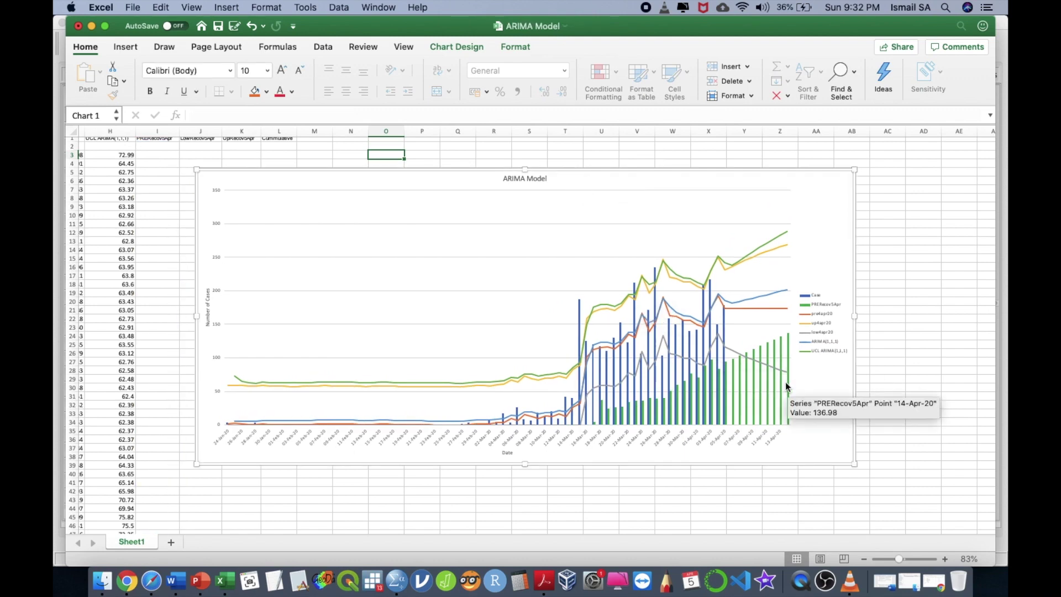
- Select the chart's low4apr20 series and scroll around the sheet
{"action": "left_click", "coordinate": [770, 366]}
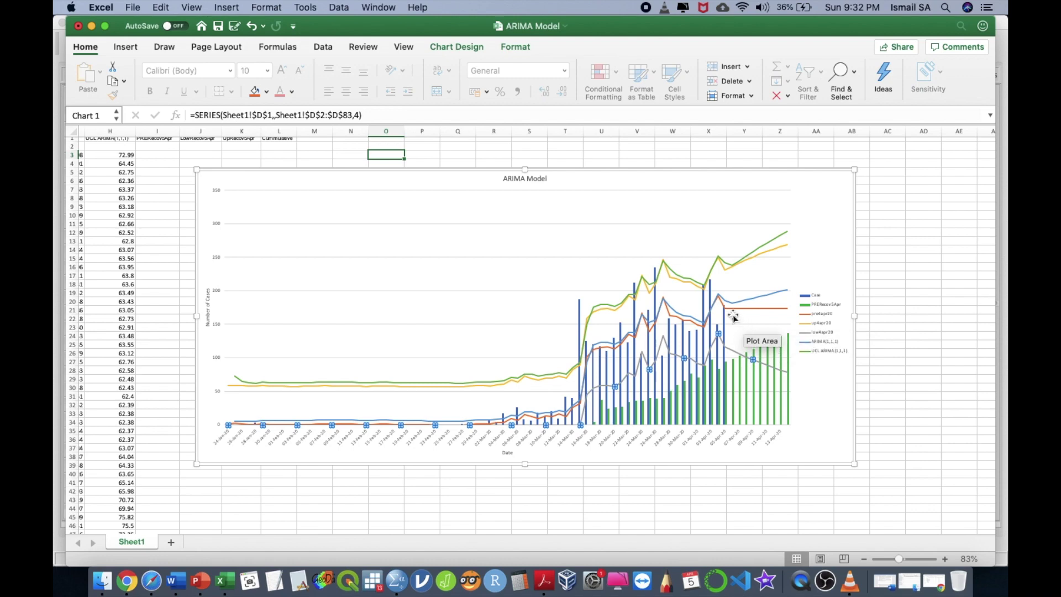
{"action": "mouse_move", "coordinate": [727, 315]}
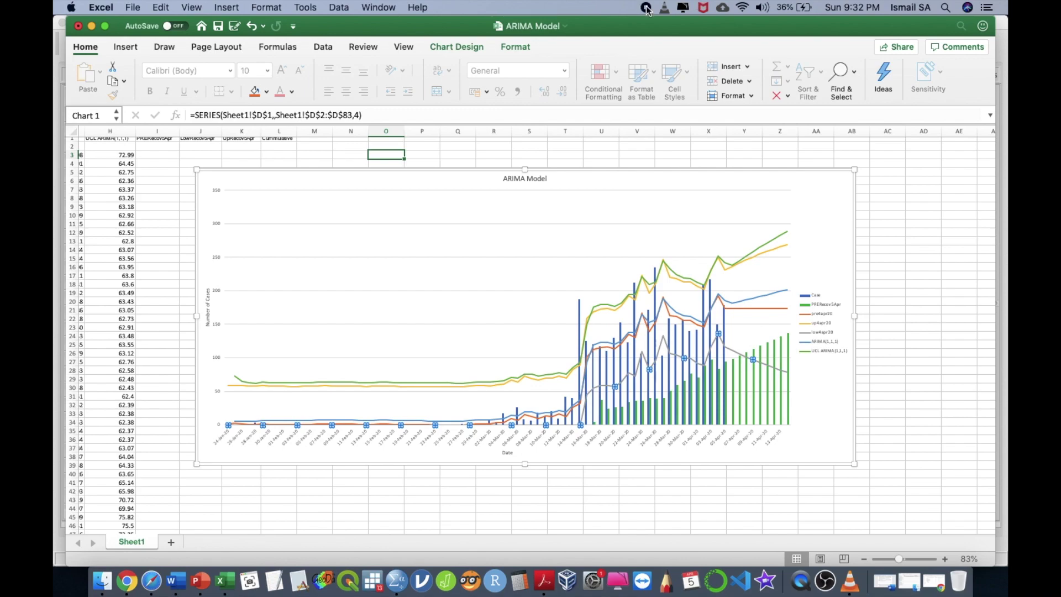
{"action": "scroll", "coordinate": [396, 251], "scroll_direction": "left", "scroll_amount": 5}
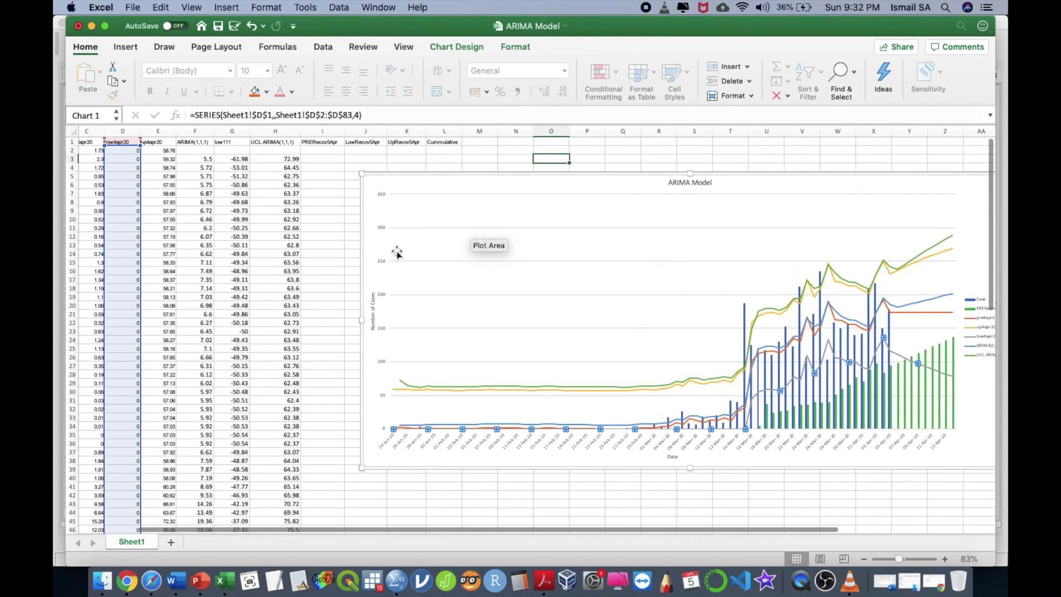
{"action": "scroll", "coordinate": [397, 251], "scroll_direction": "down", "scroll_amount": 10}
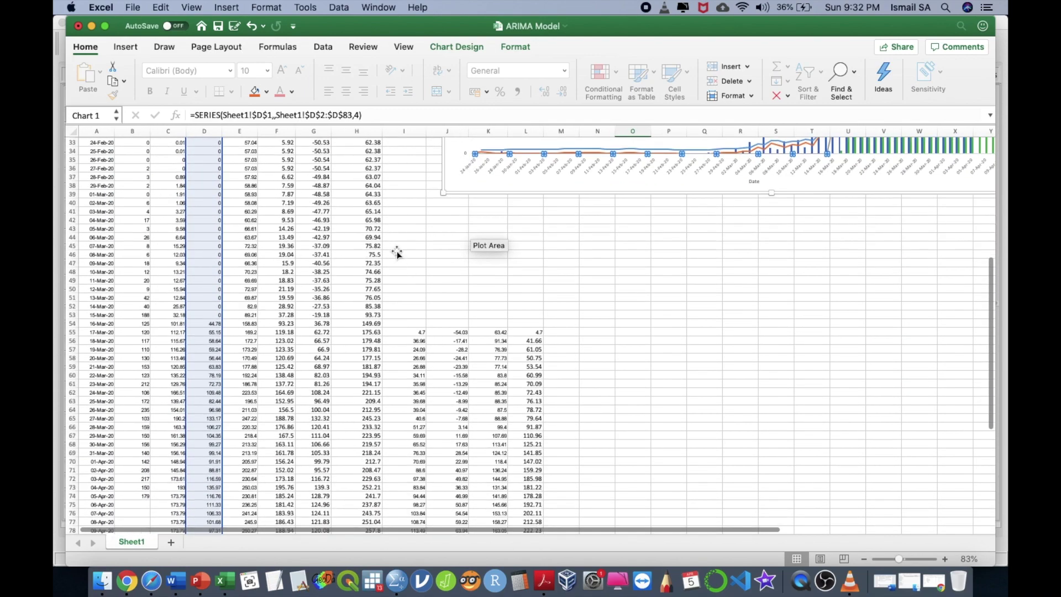
{"action": "scroll", "coordinate": [396, 251], "scroll_direction": "up", "scroll_amount": 10}
{"action": "scroll", "coordinate": [396, 250], "scroll_direction": "right", "scroll_amount": 6}
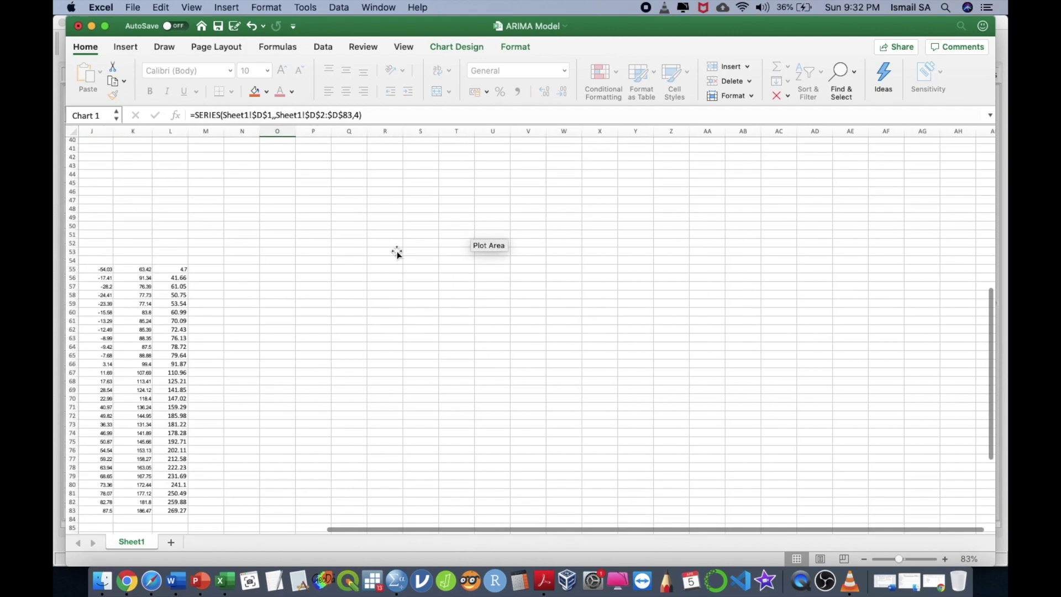
{"action": "scroll", "coordinate": [397, 251], "scroll_direction": "up", "scroll_amount": 10}
{"action": "scroll", "coordinate": [397, 250], "scroll_direction": "left", "scroll_amount": 6}
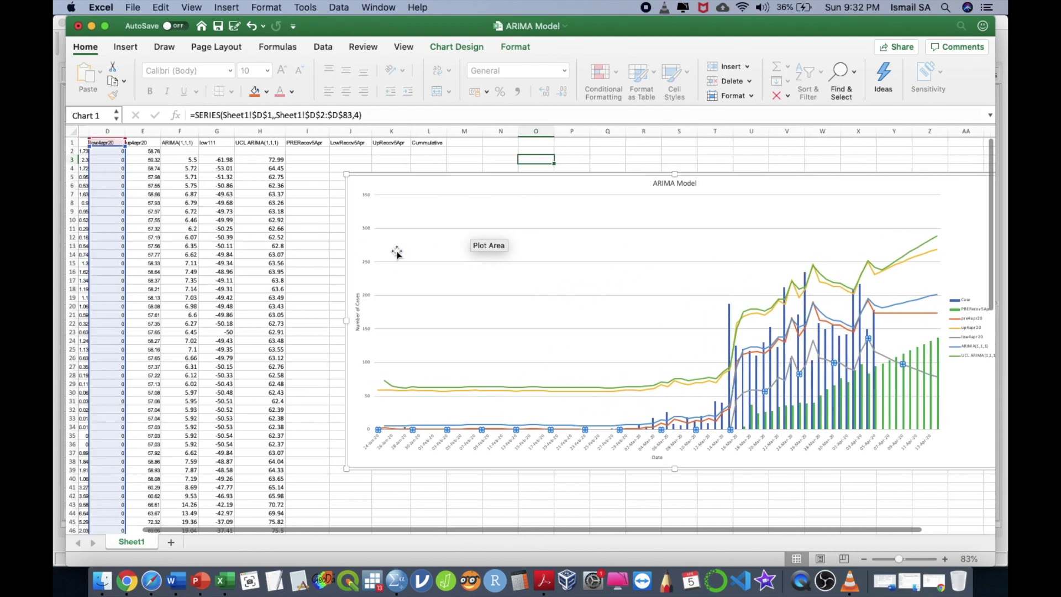